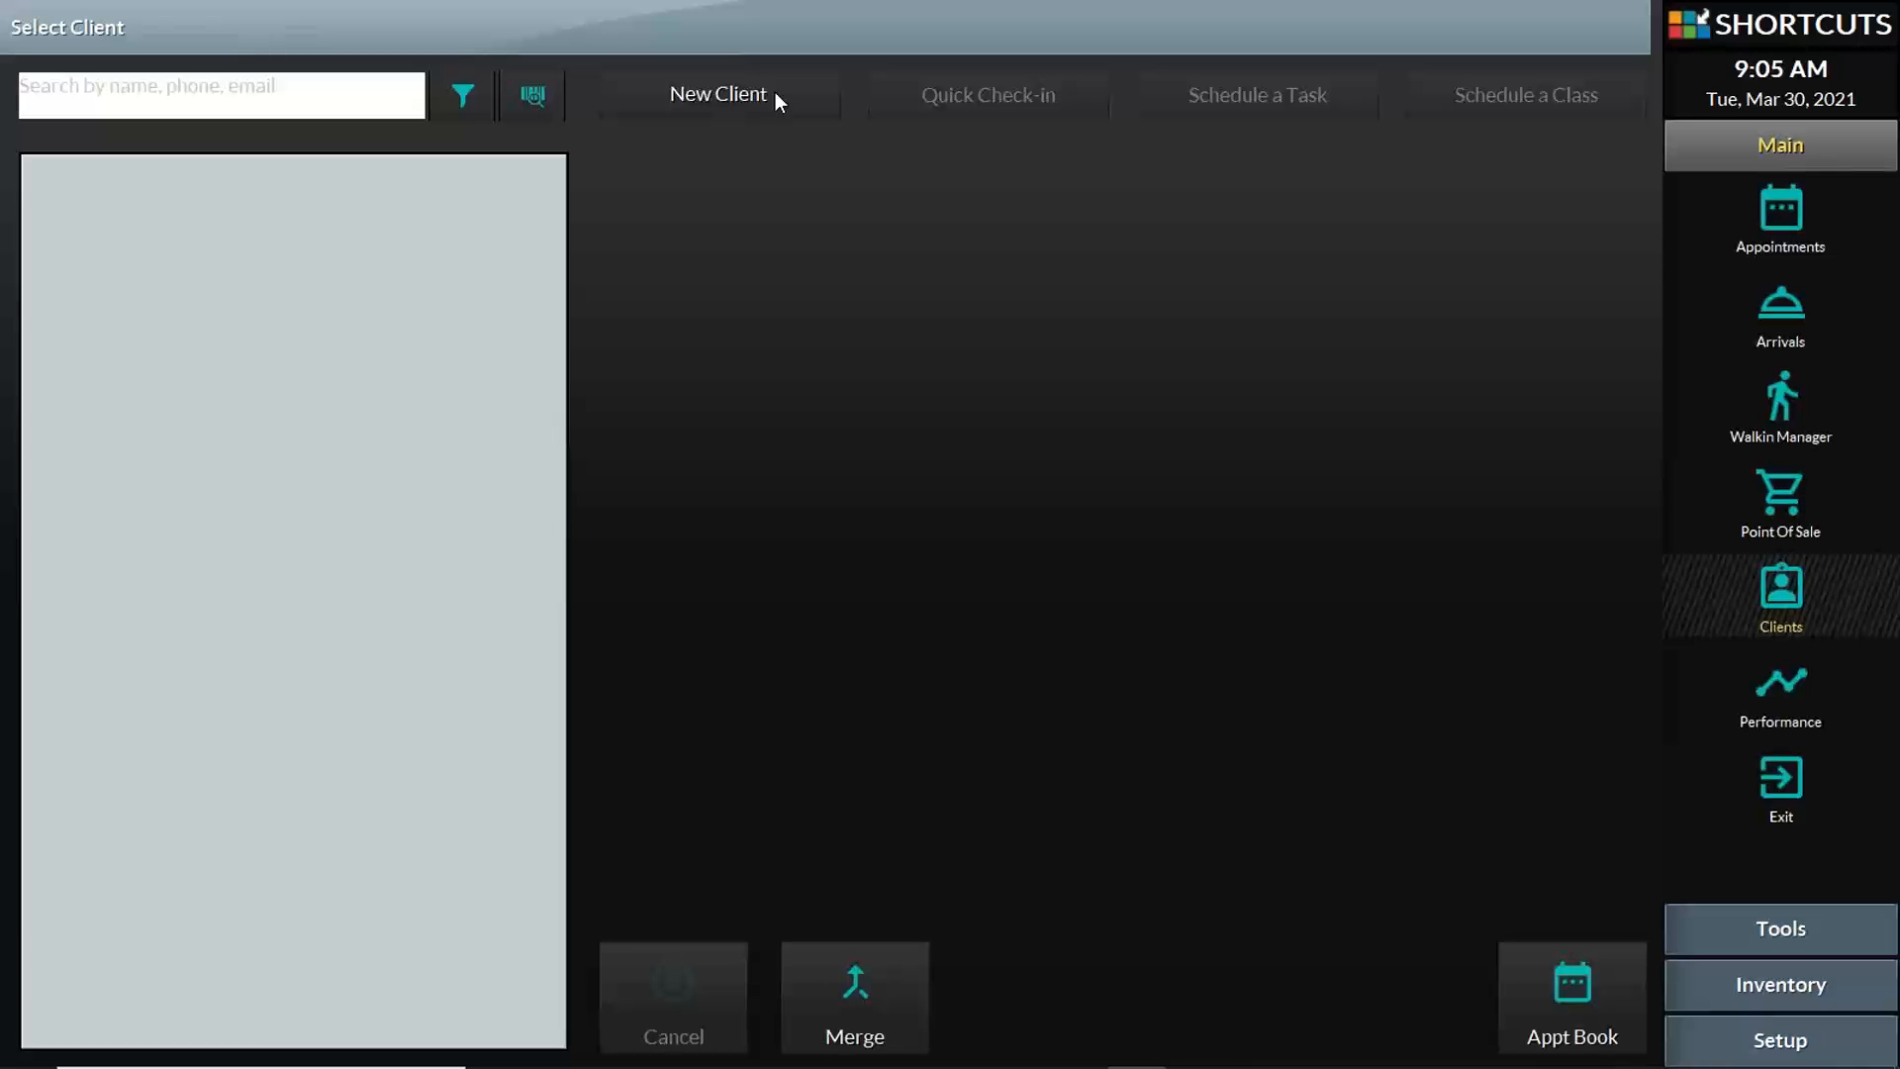
Step: Start a new client record, check its marketing, appointment confirmation and ratings opt-ins, and cancel the form
left_click(776, 94)
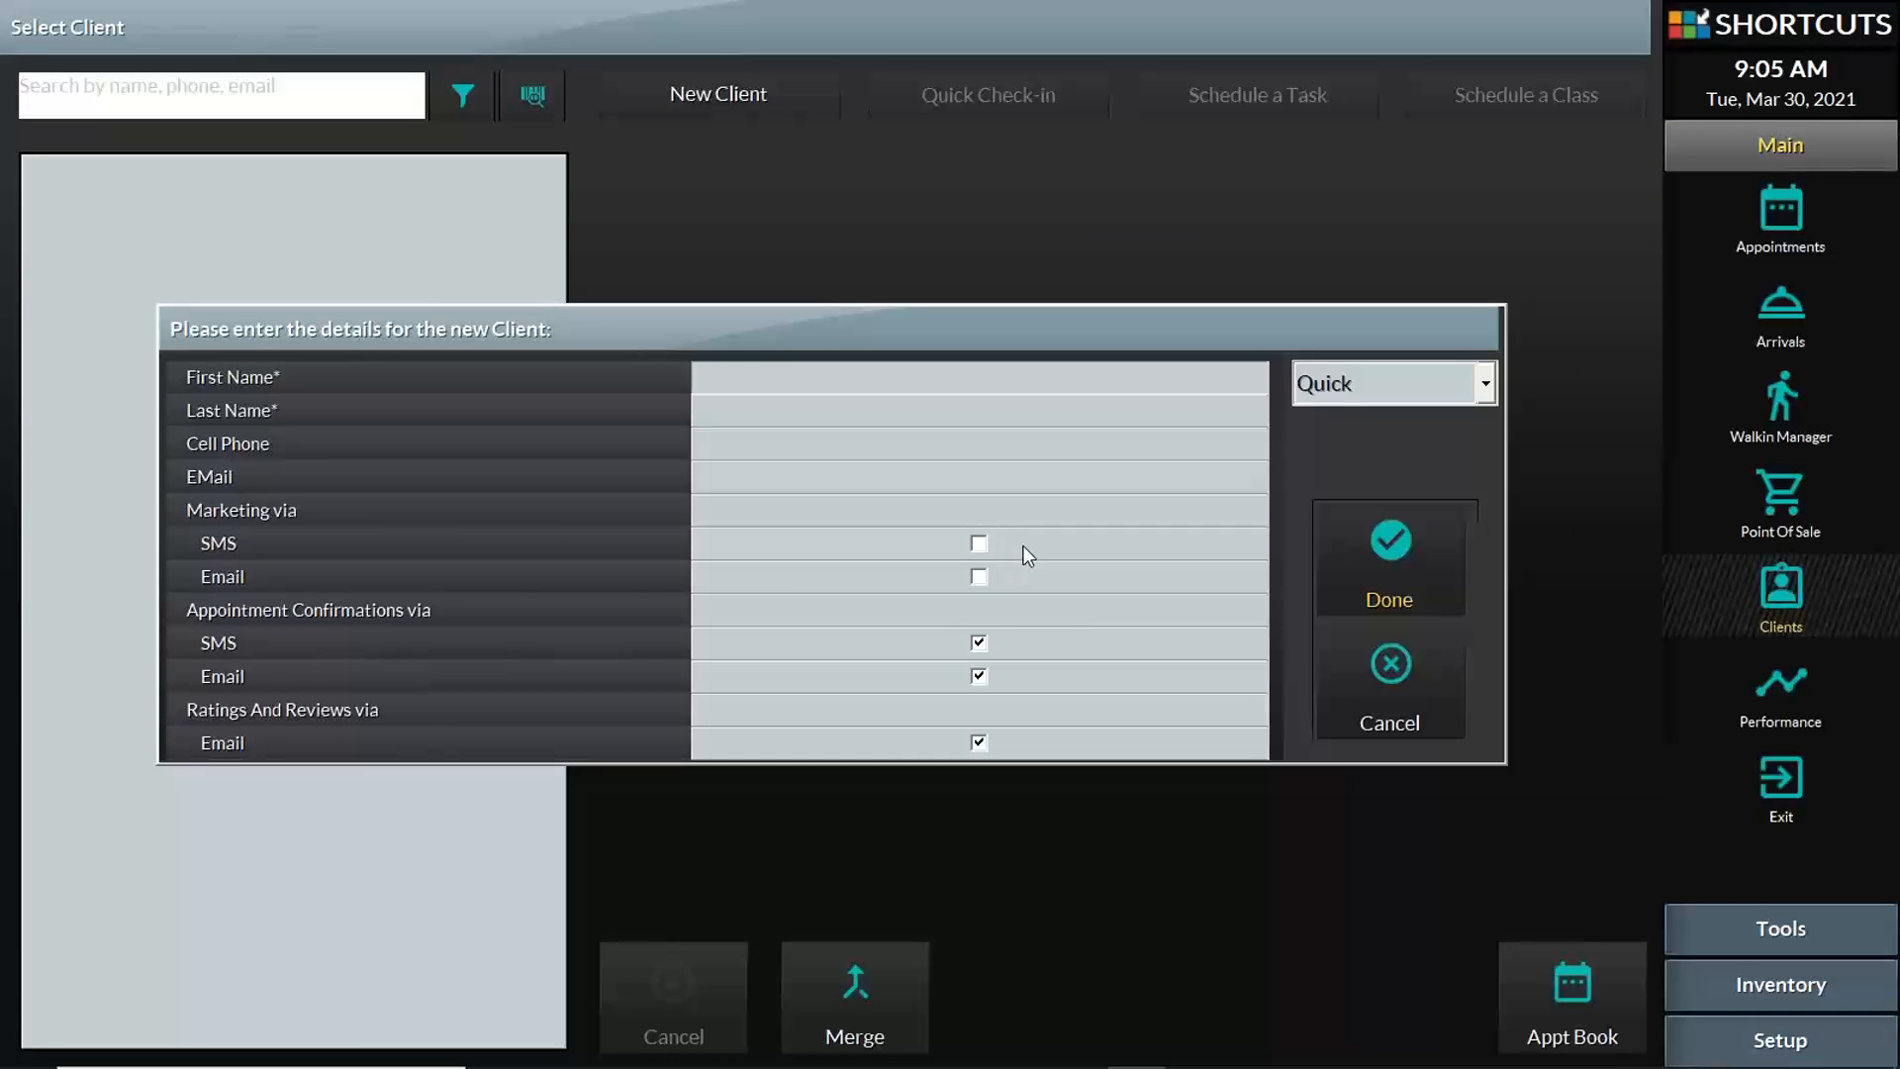
left_click(979, 743)
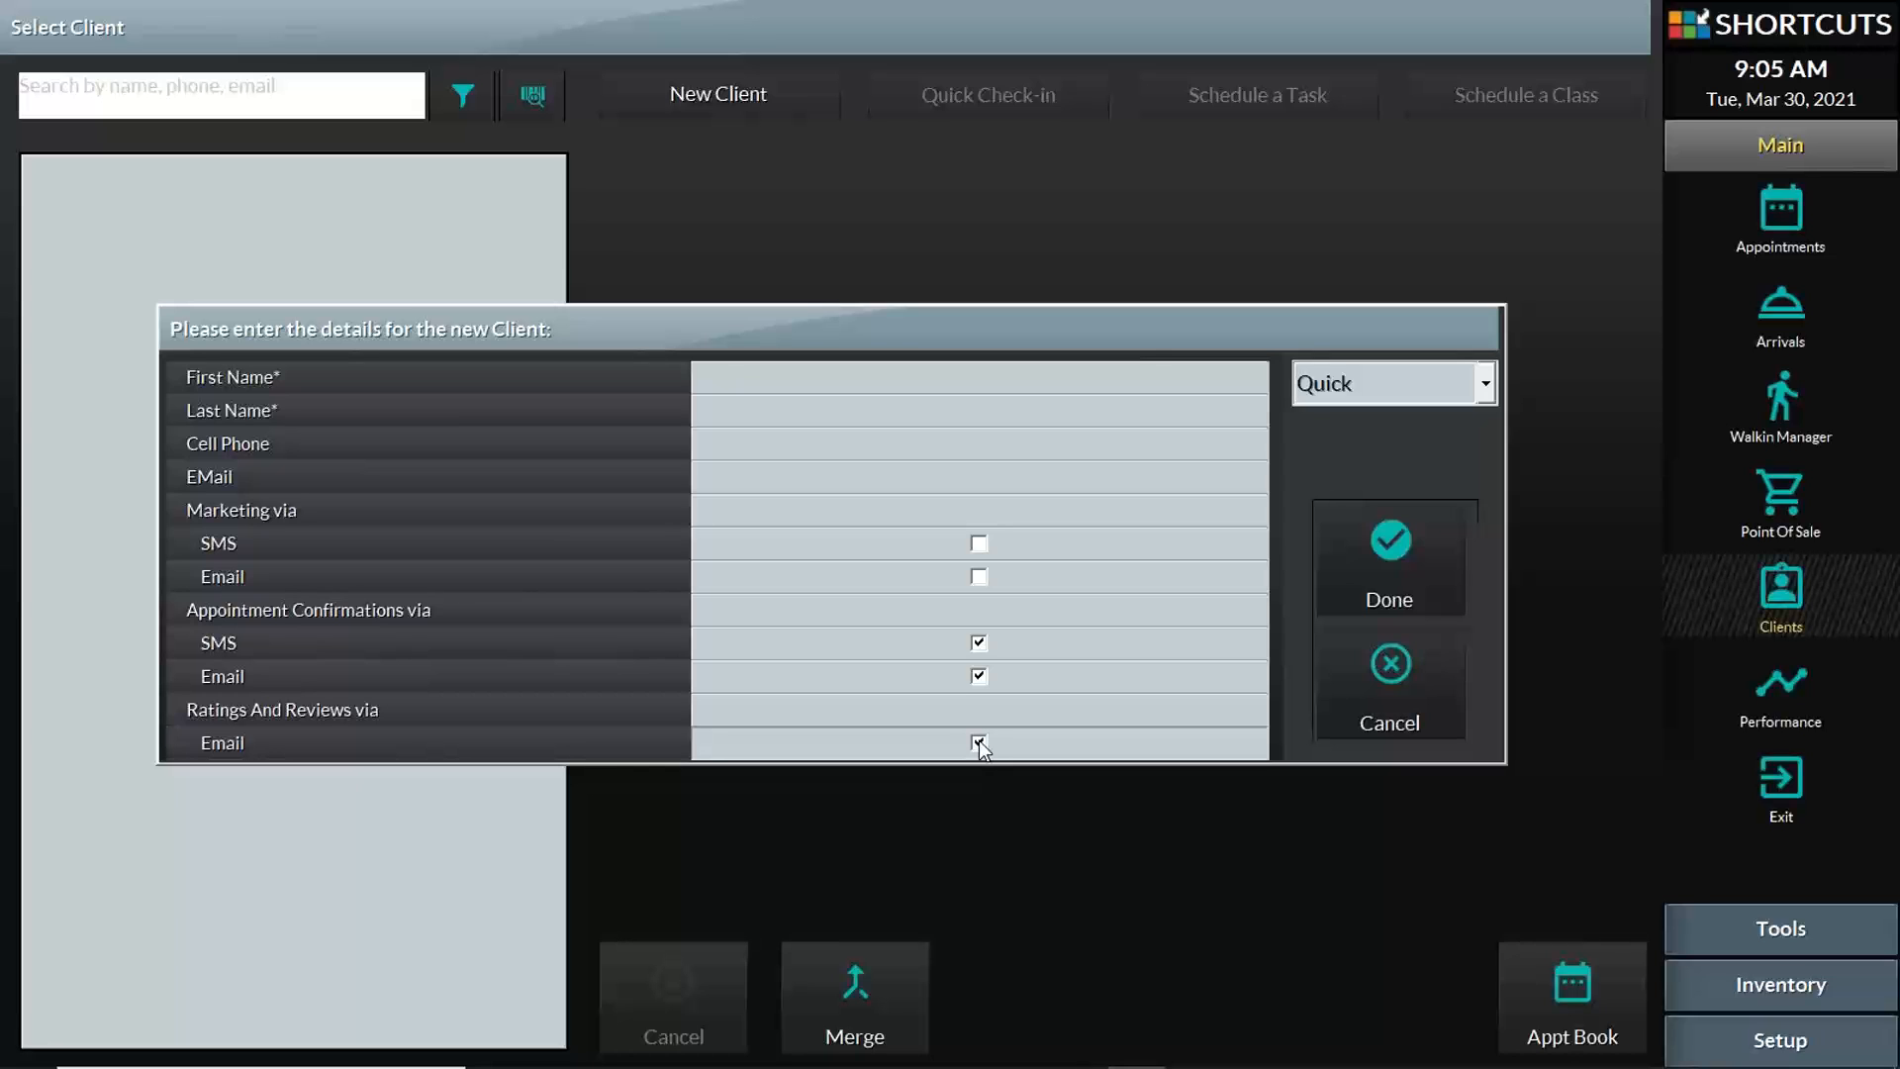
left_click(1318, 665)
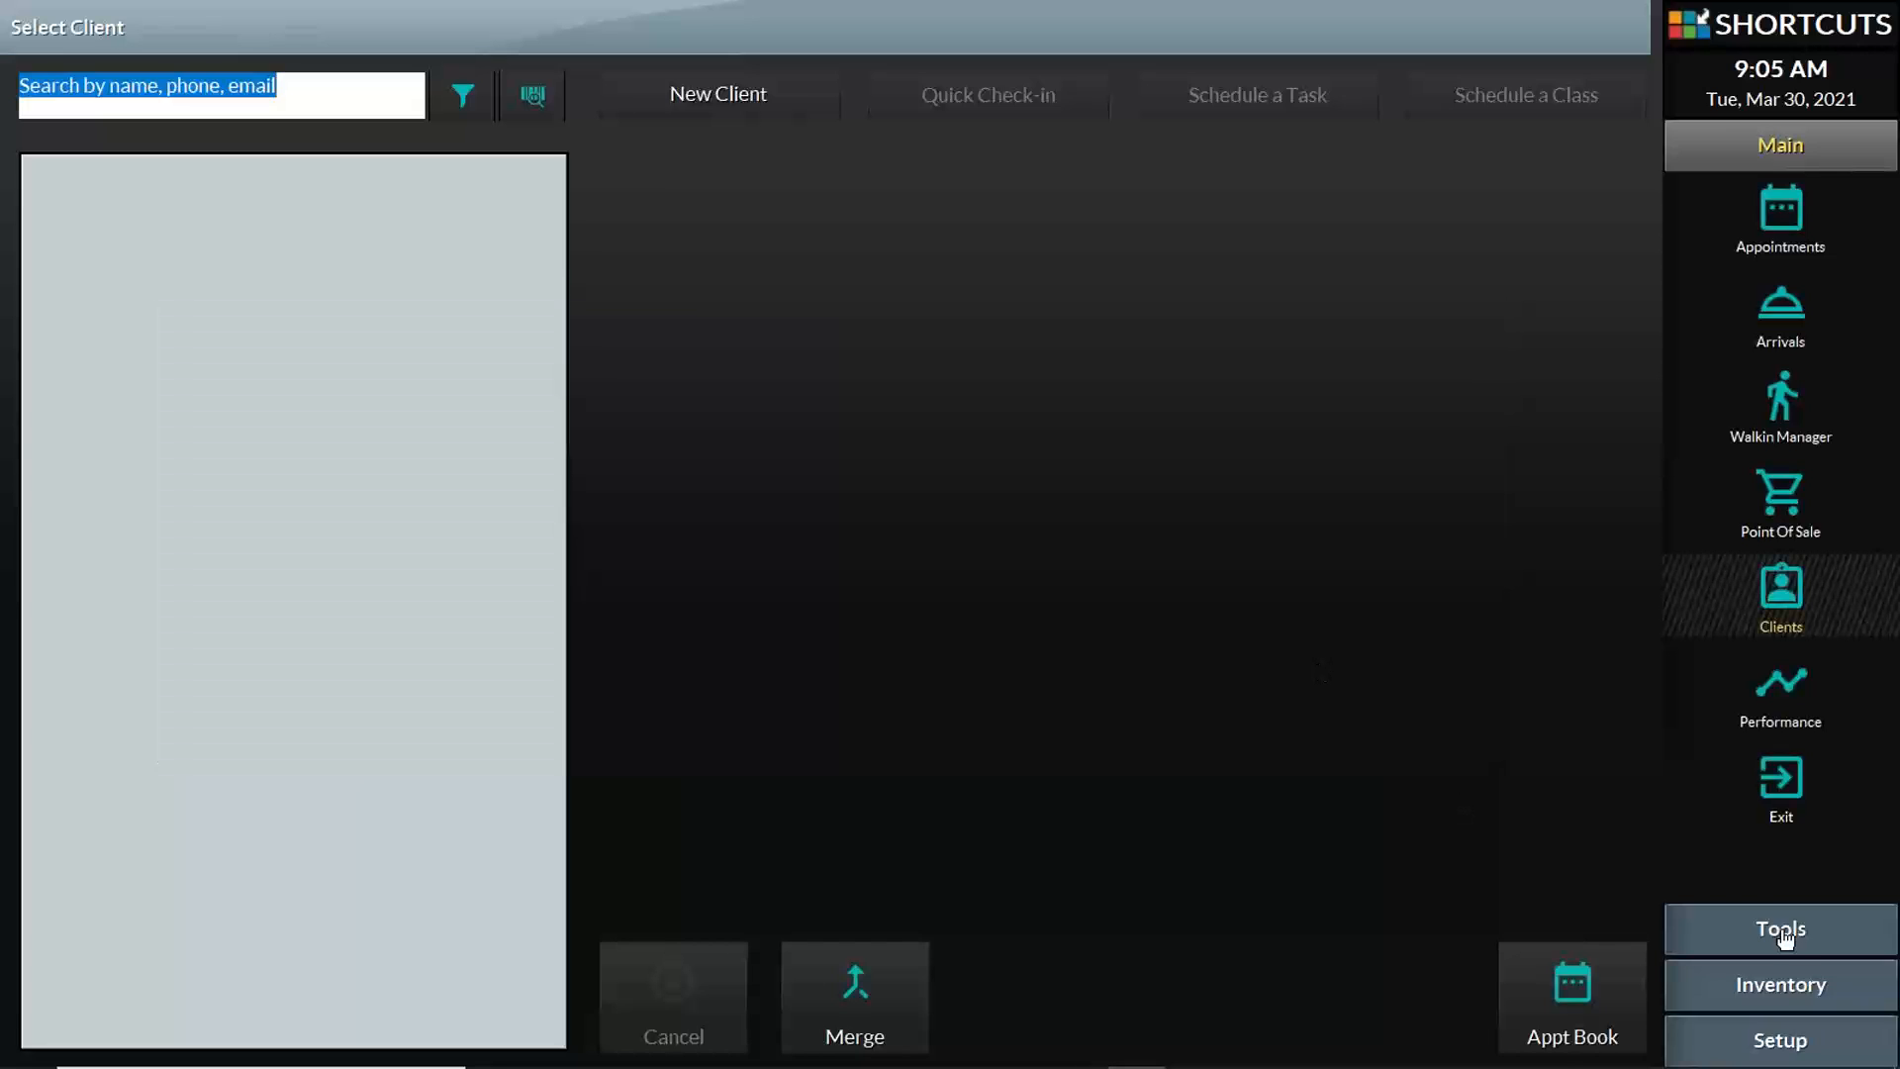
Step: Open the client settings in the General section of the setup configuration
left_click(1786, 1042)
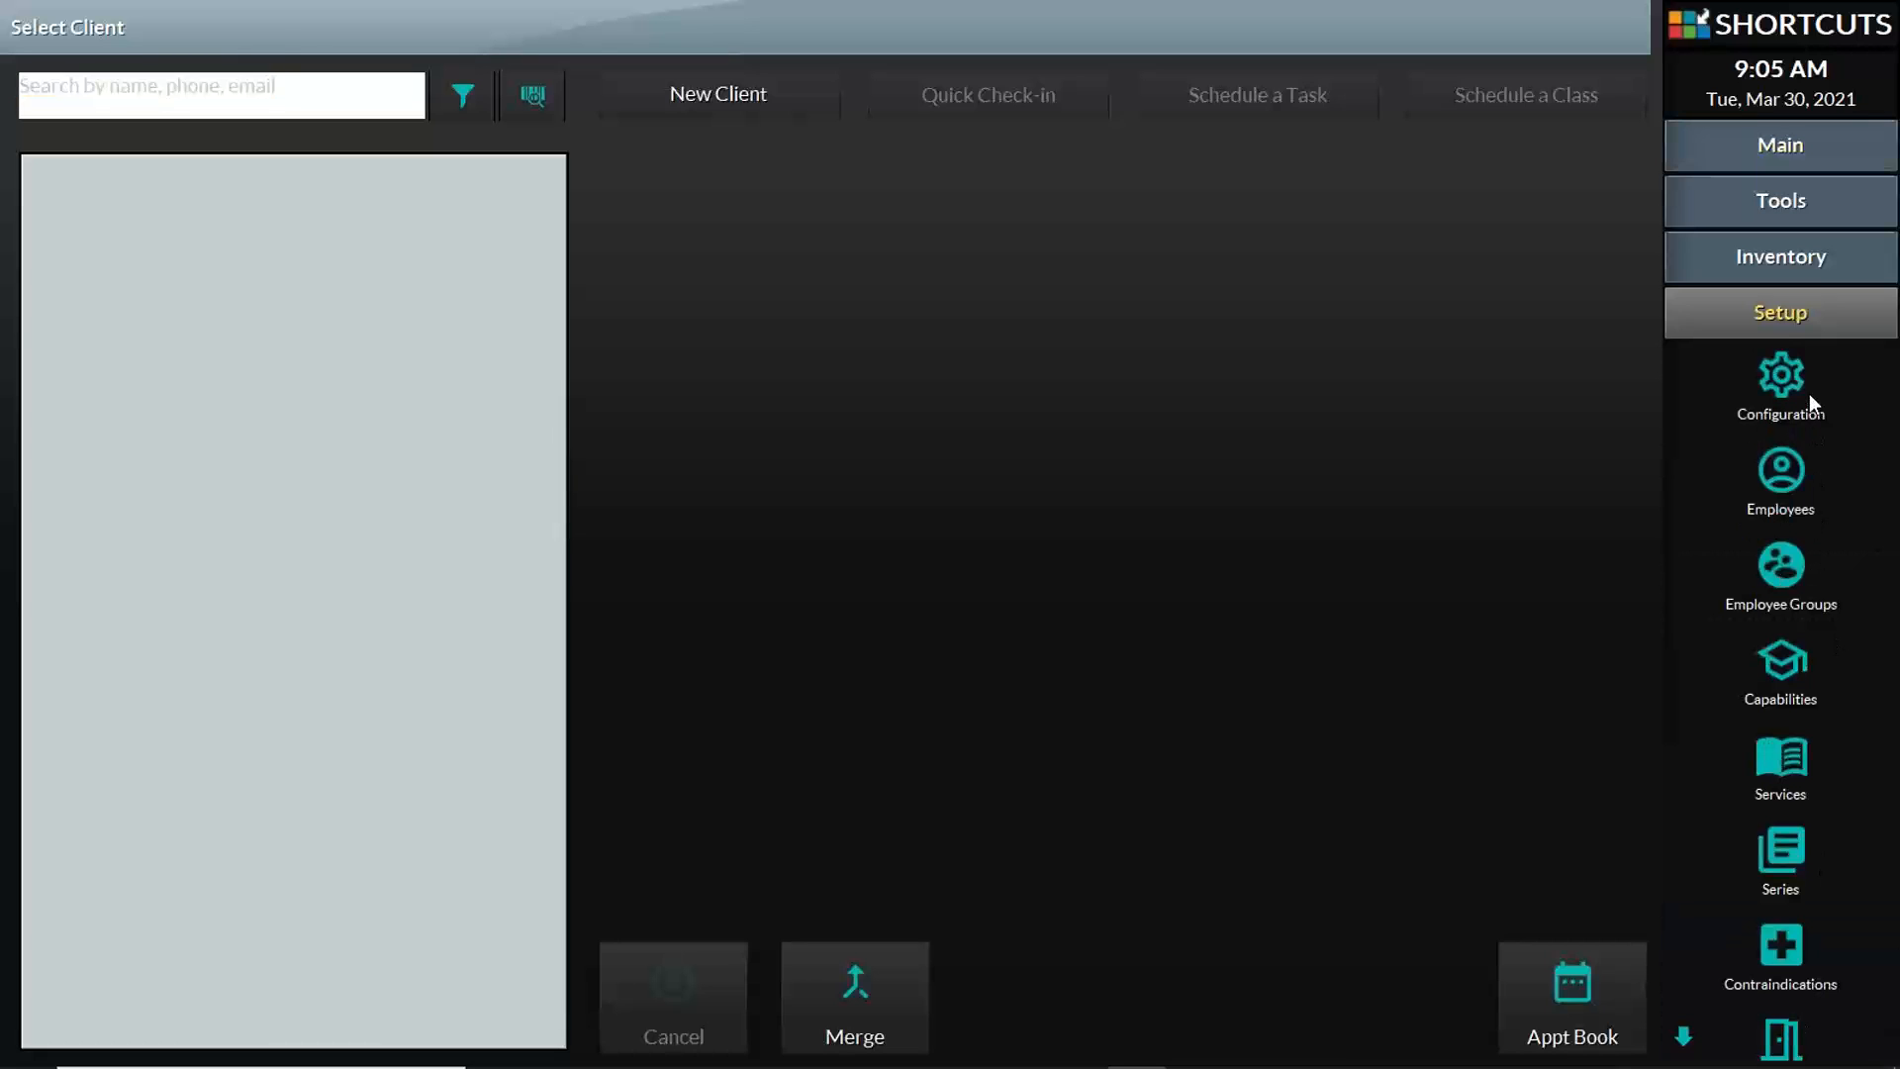
left_click(1784, 381)
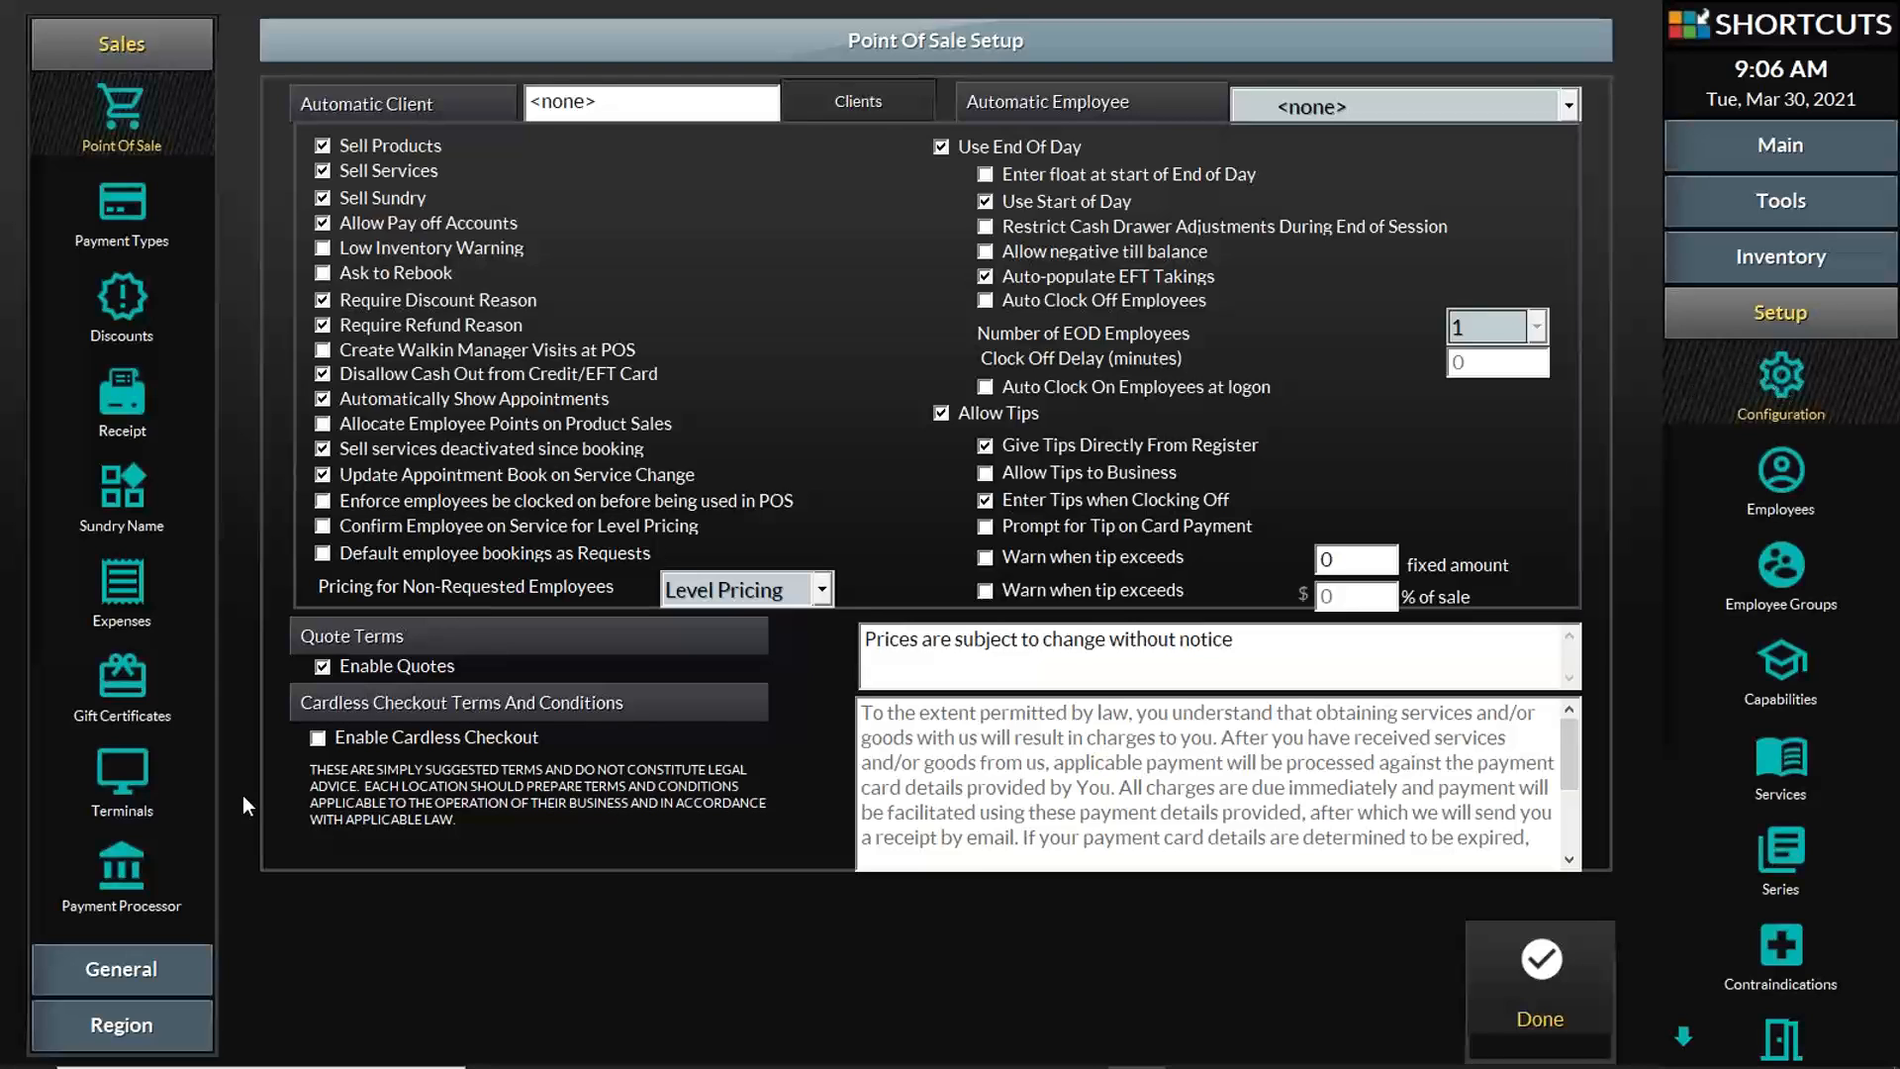
left_click(149, 968)
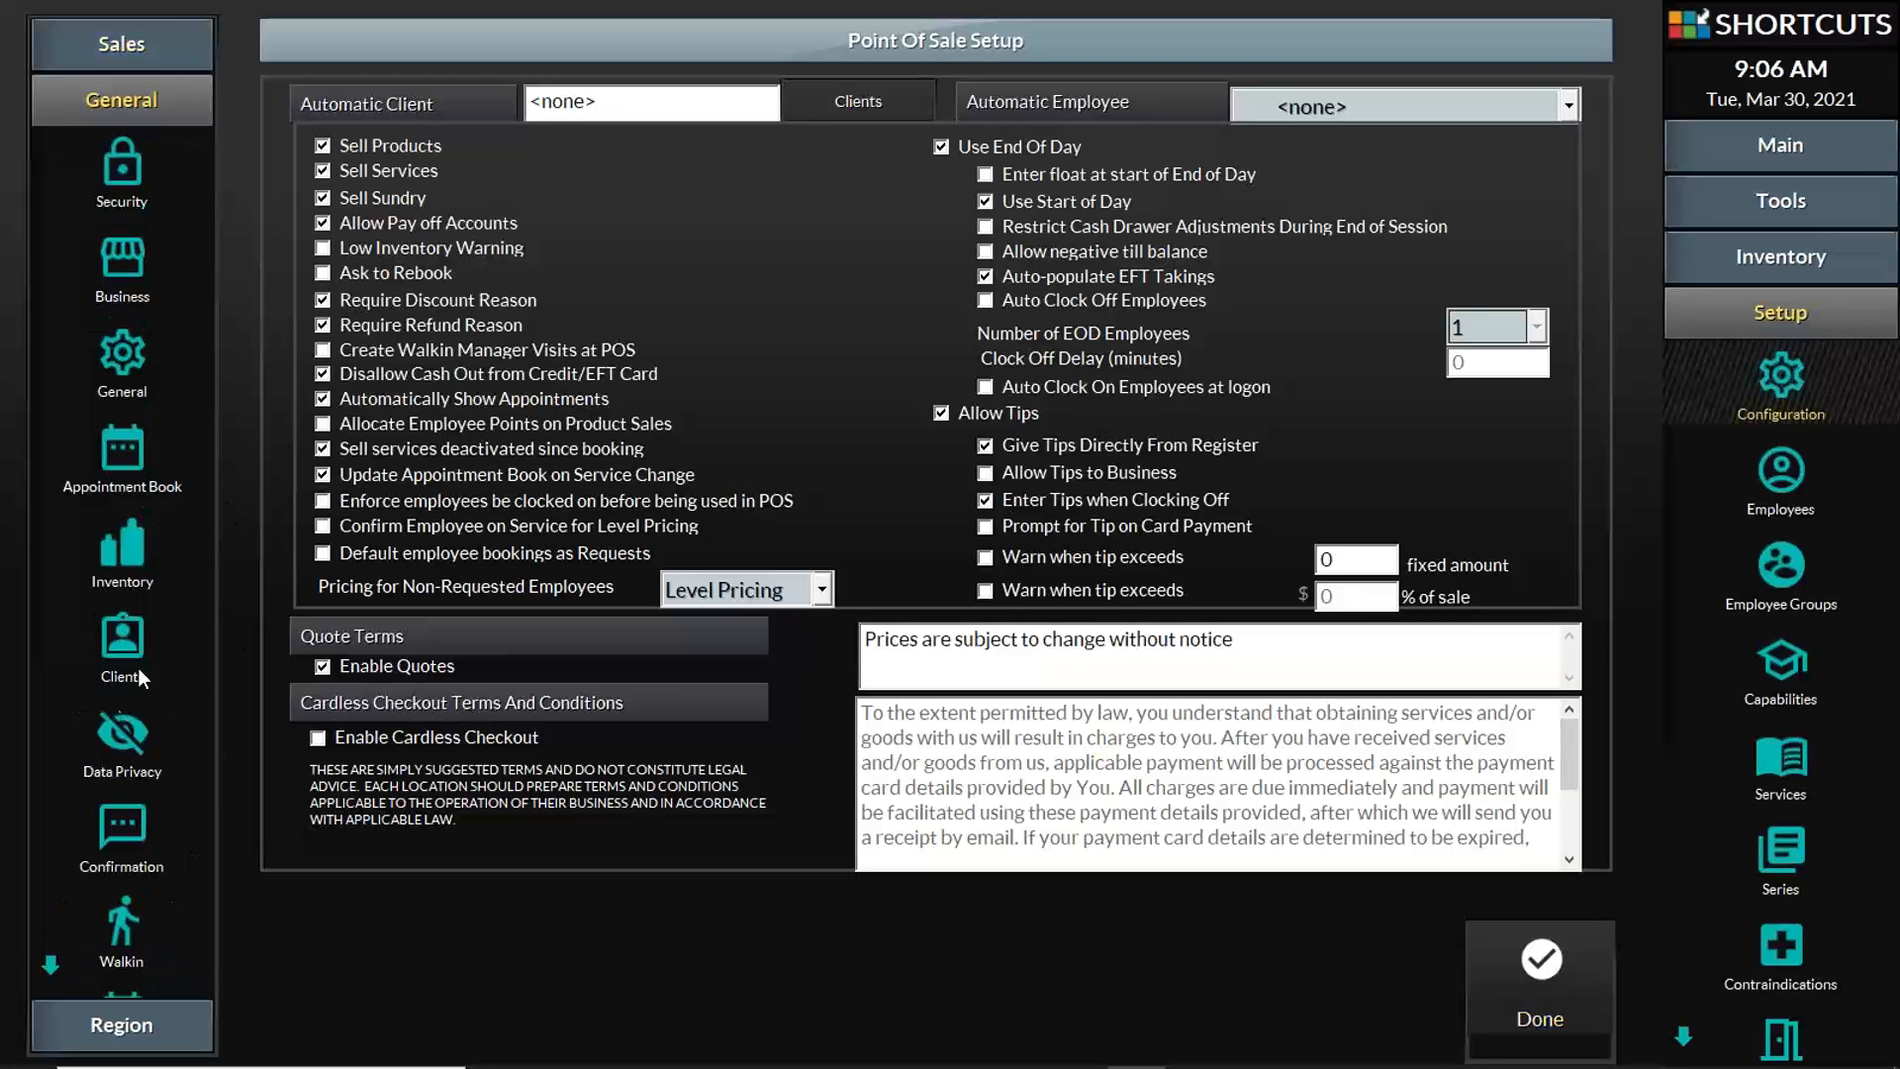
left_click(131, 633)
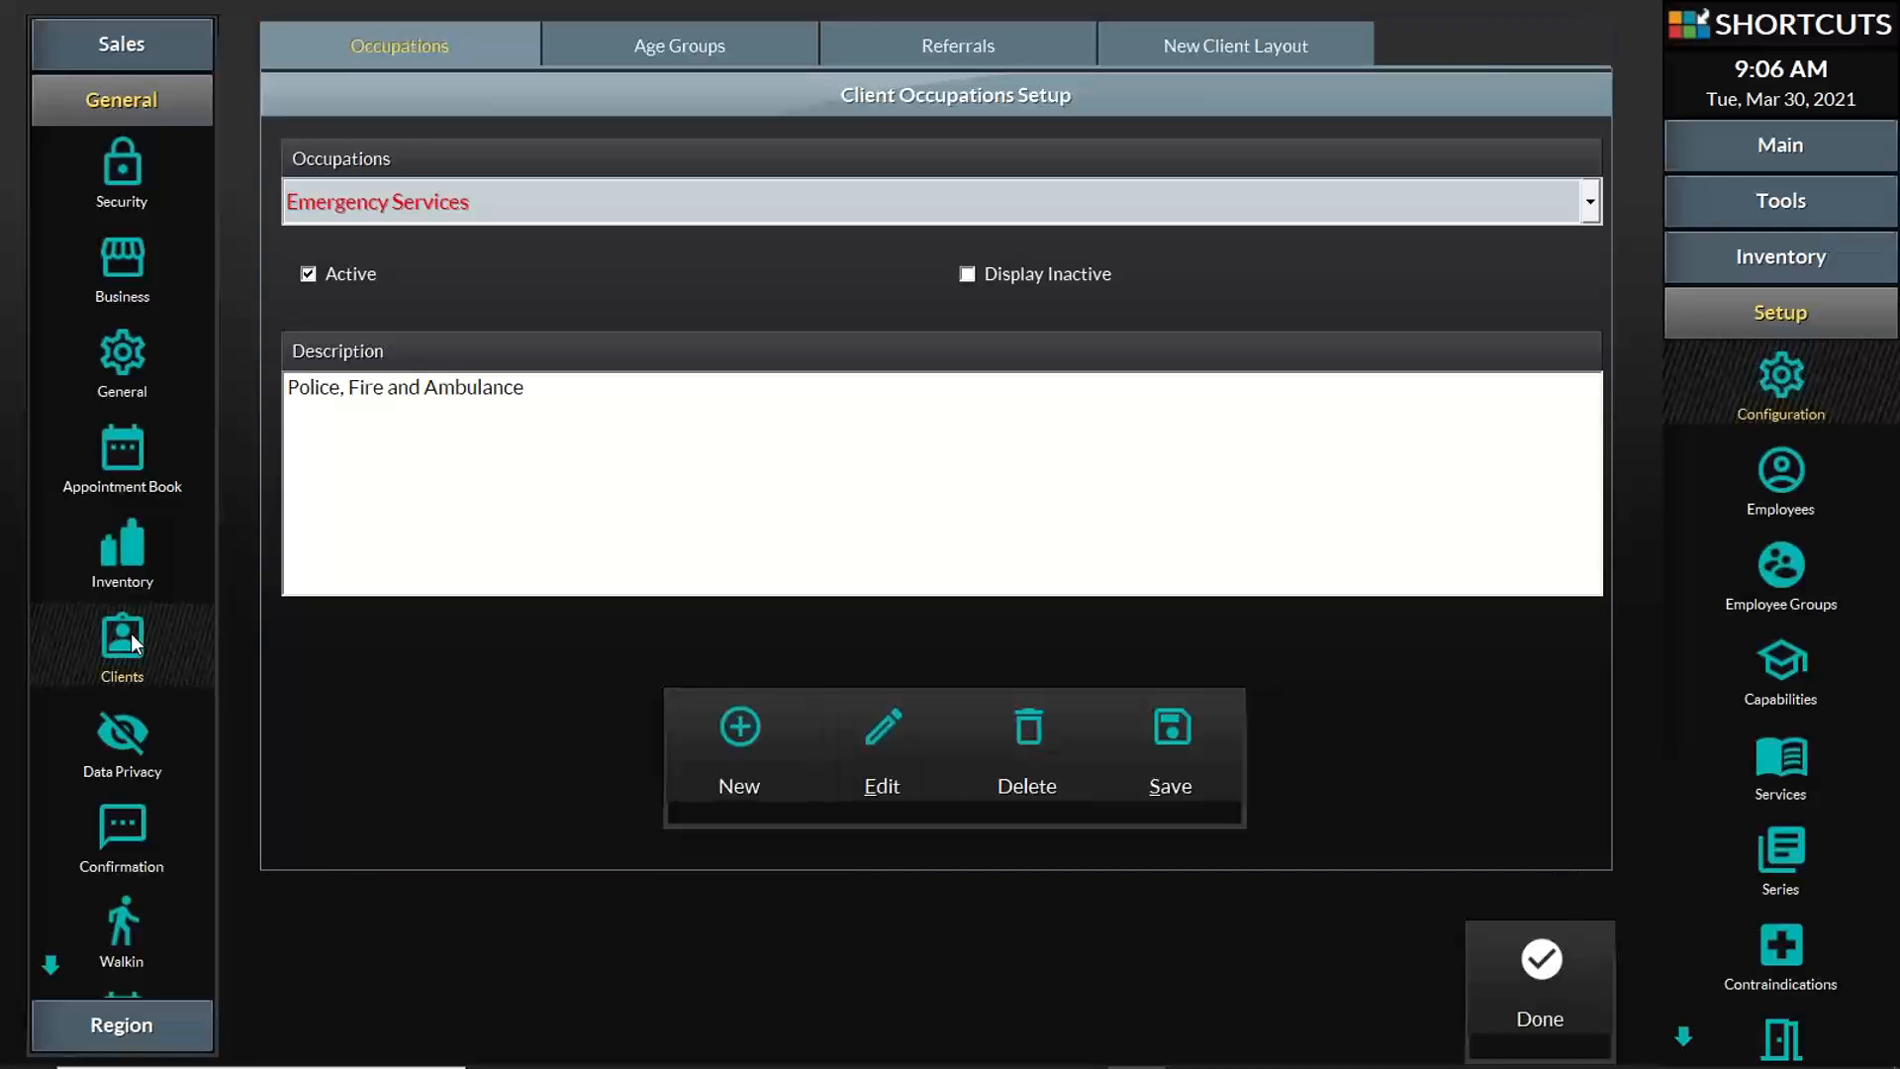
Step: Look through the client Age Groups and Referrals setup pages and return to Occupations
left_click(637, 52)
left_click(928, 47)
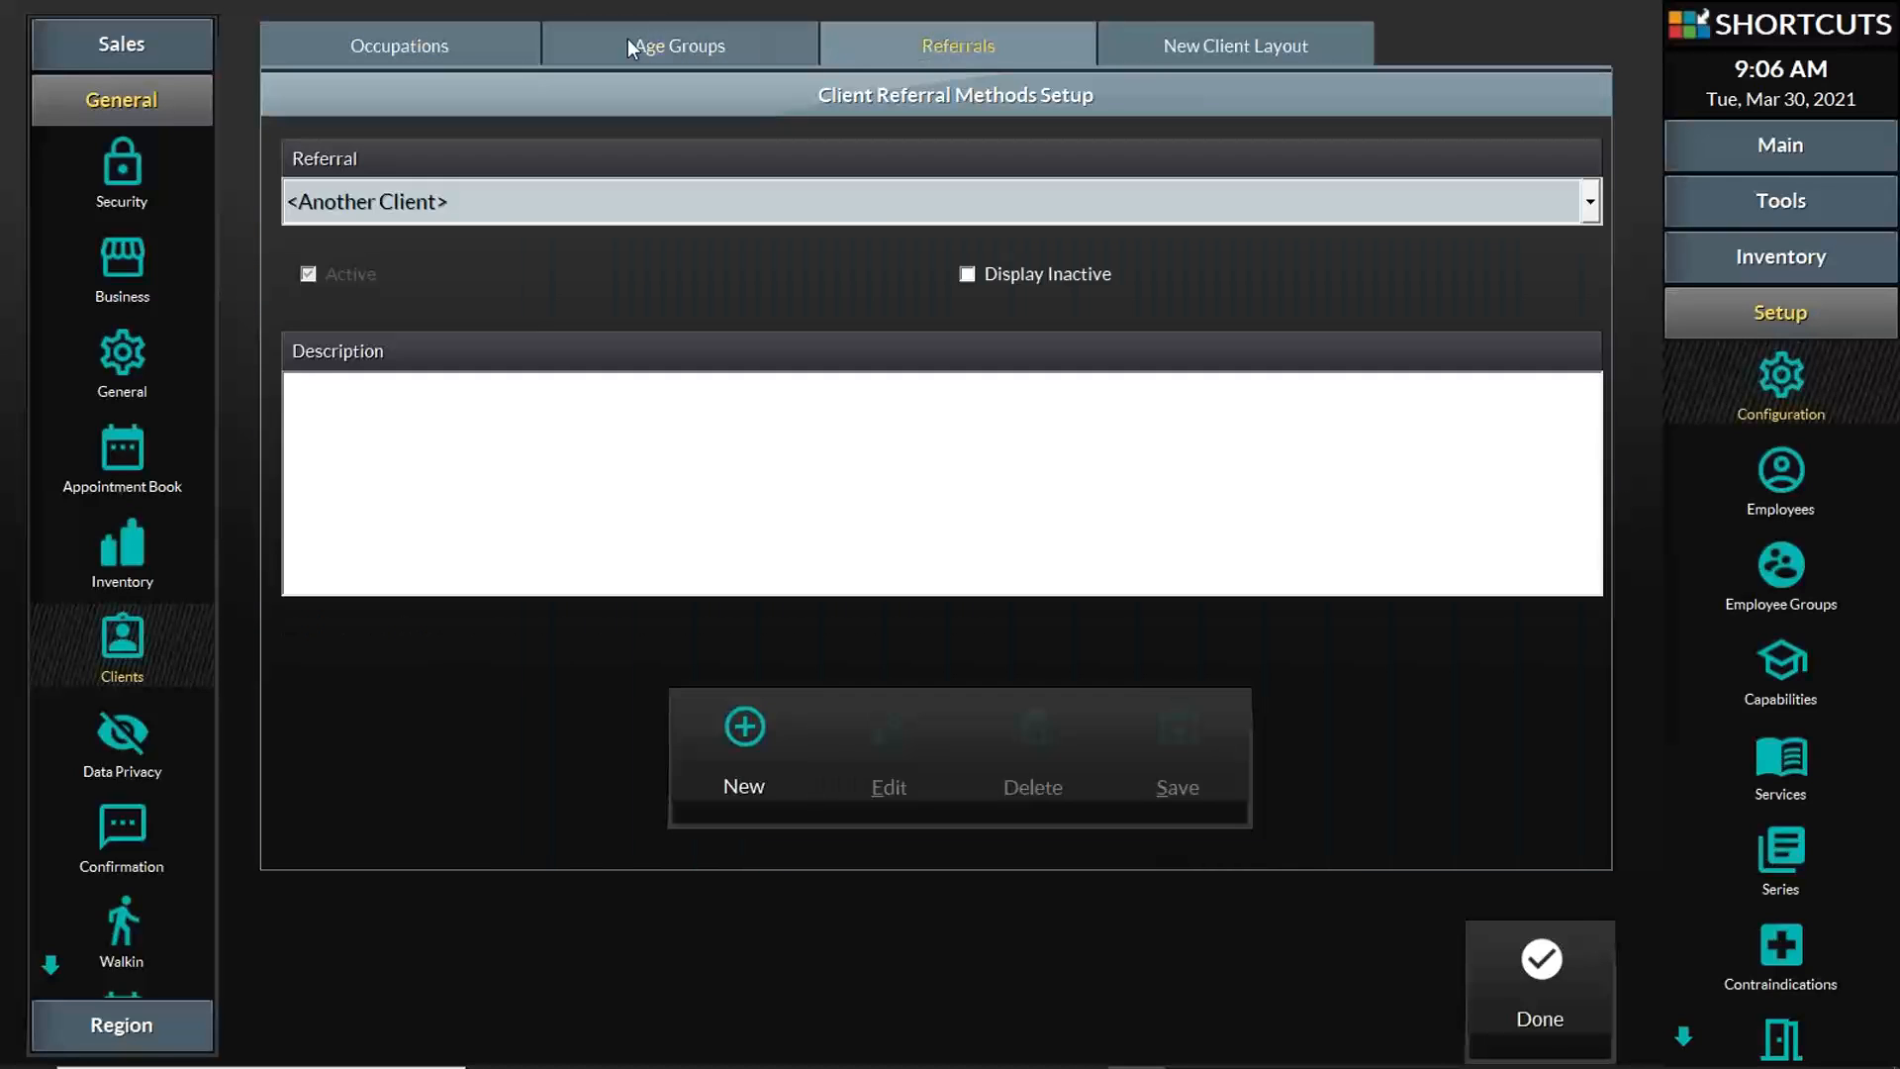
left_click(496, 40)
left_click(683, 45)
left_click(881, 52)
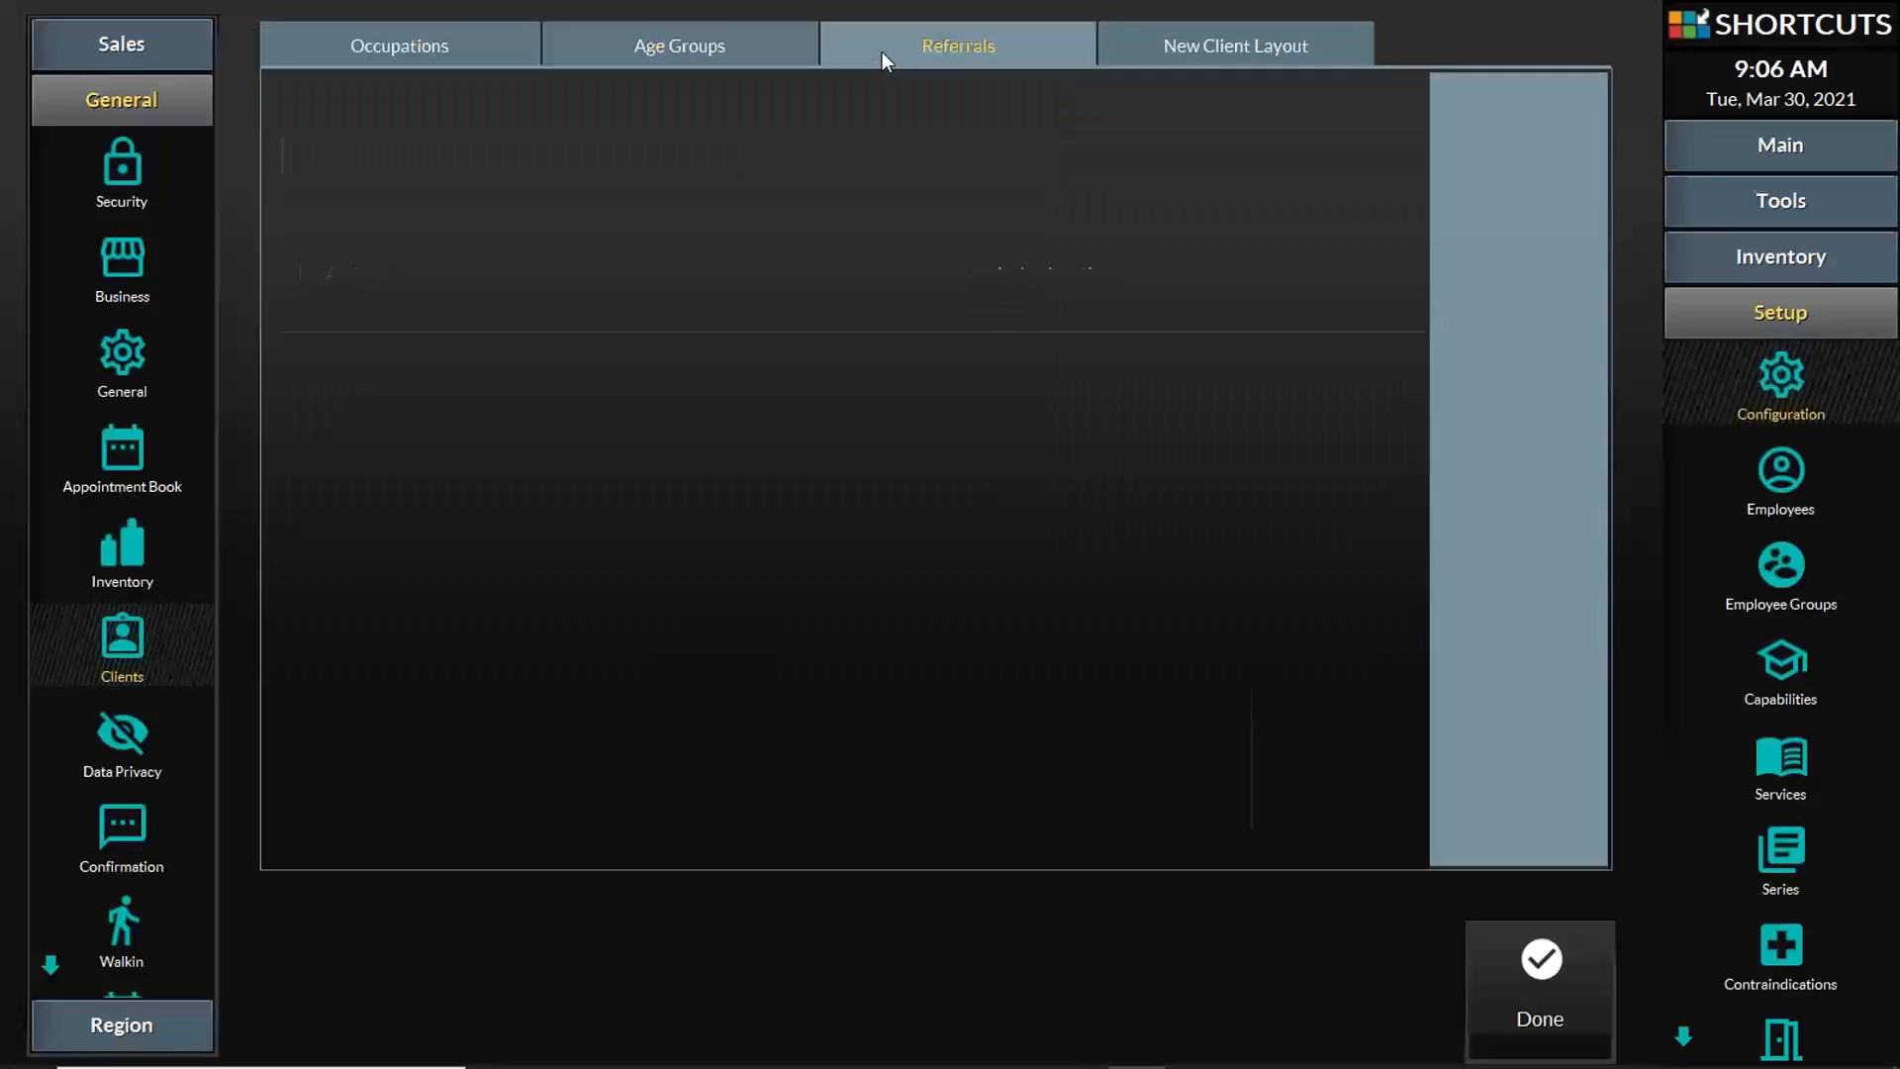
left_click(463, 48)
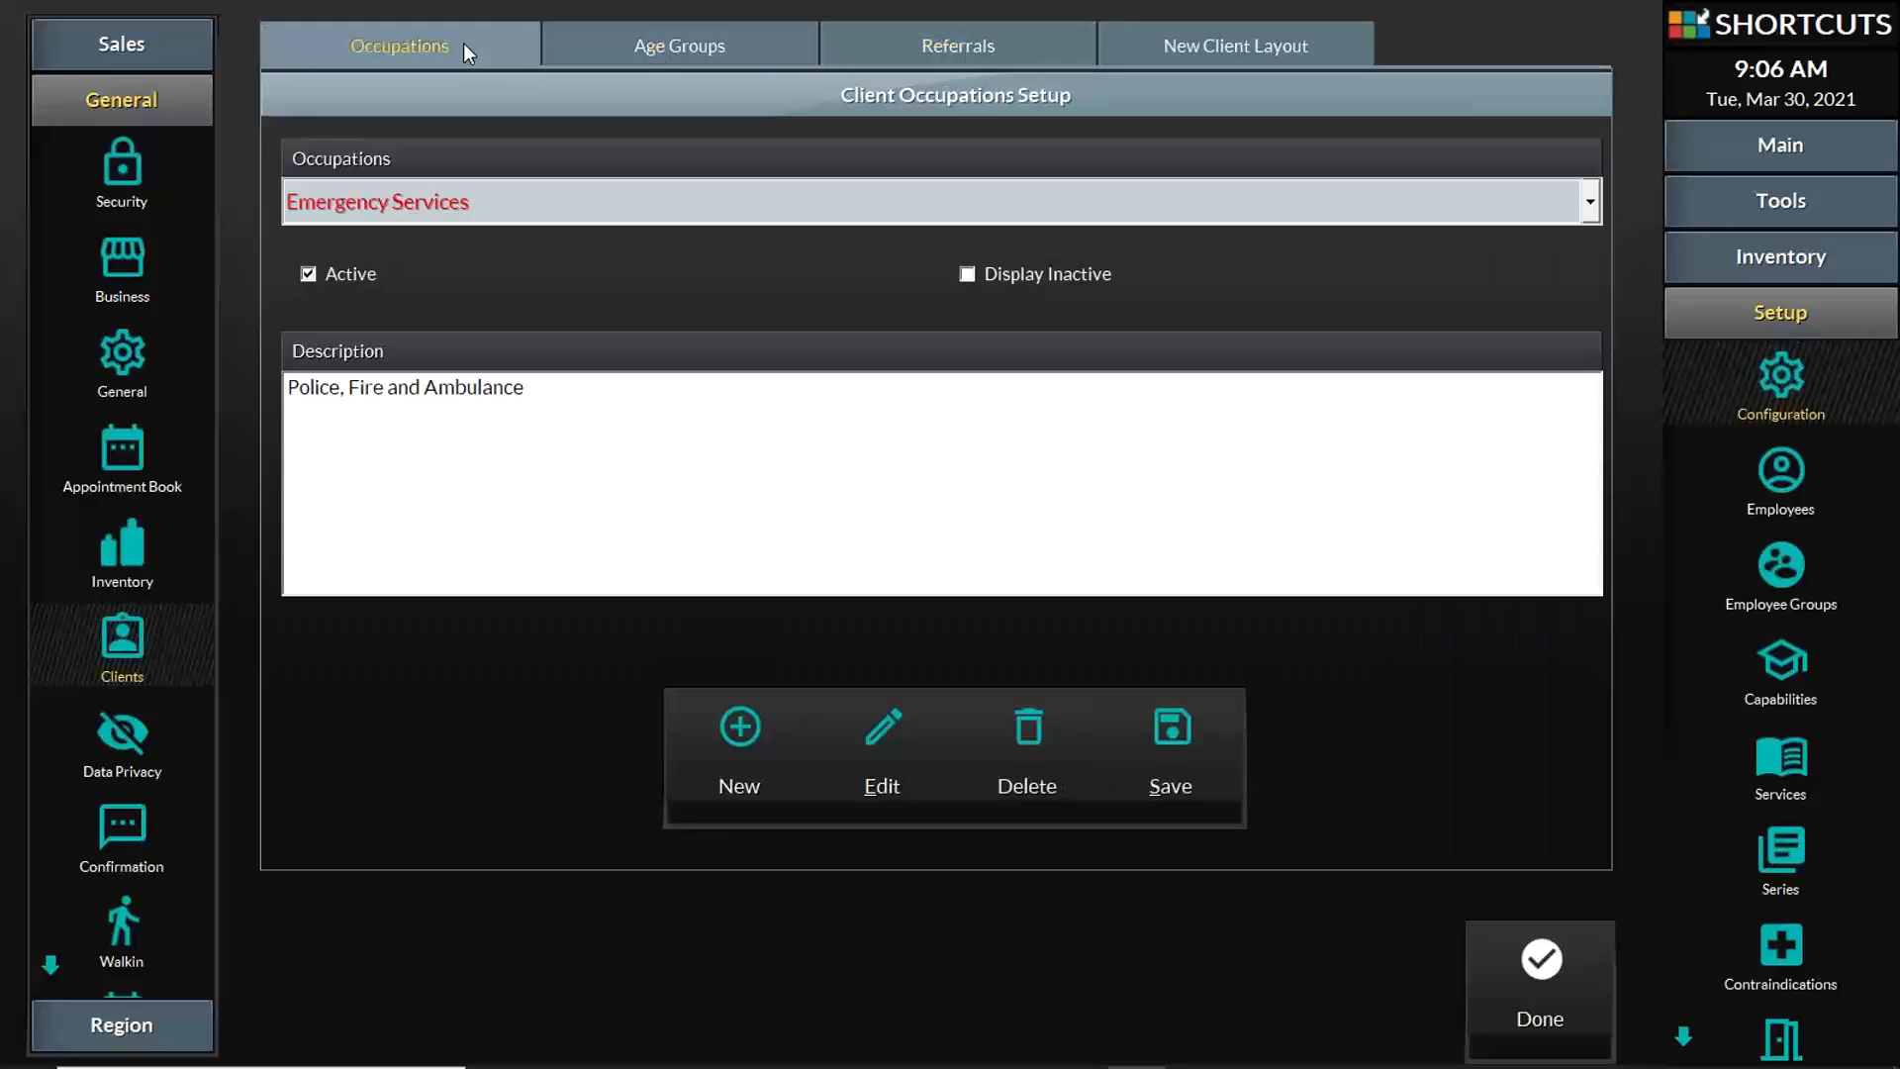
Step: Review the list of client occupations and display the details of the Military entry
left_click(741, 202)
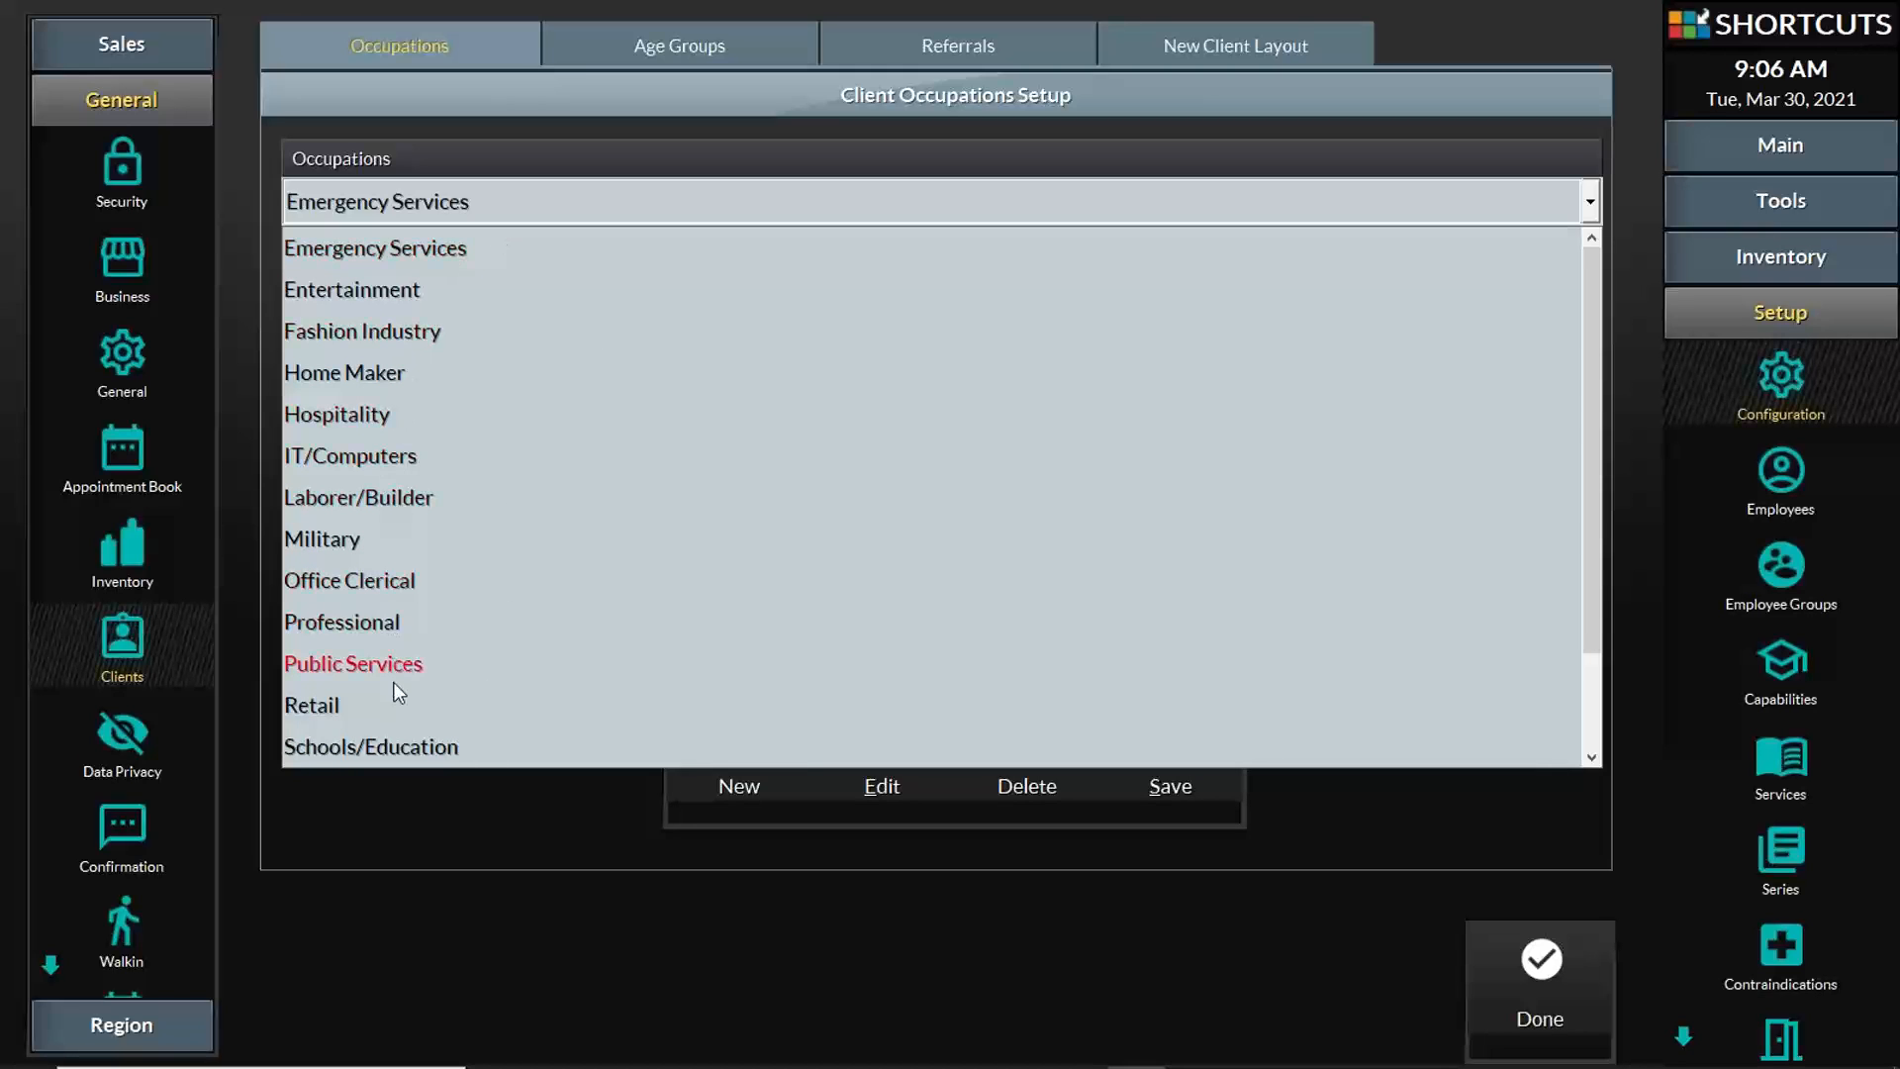
scroll(423, 531, "down", 2)
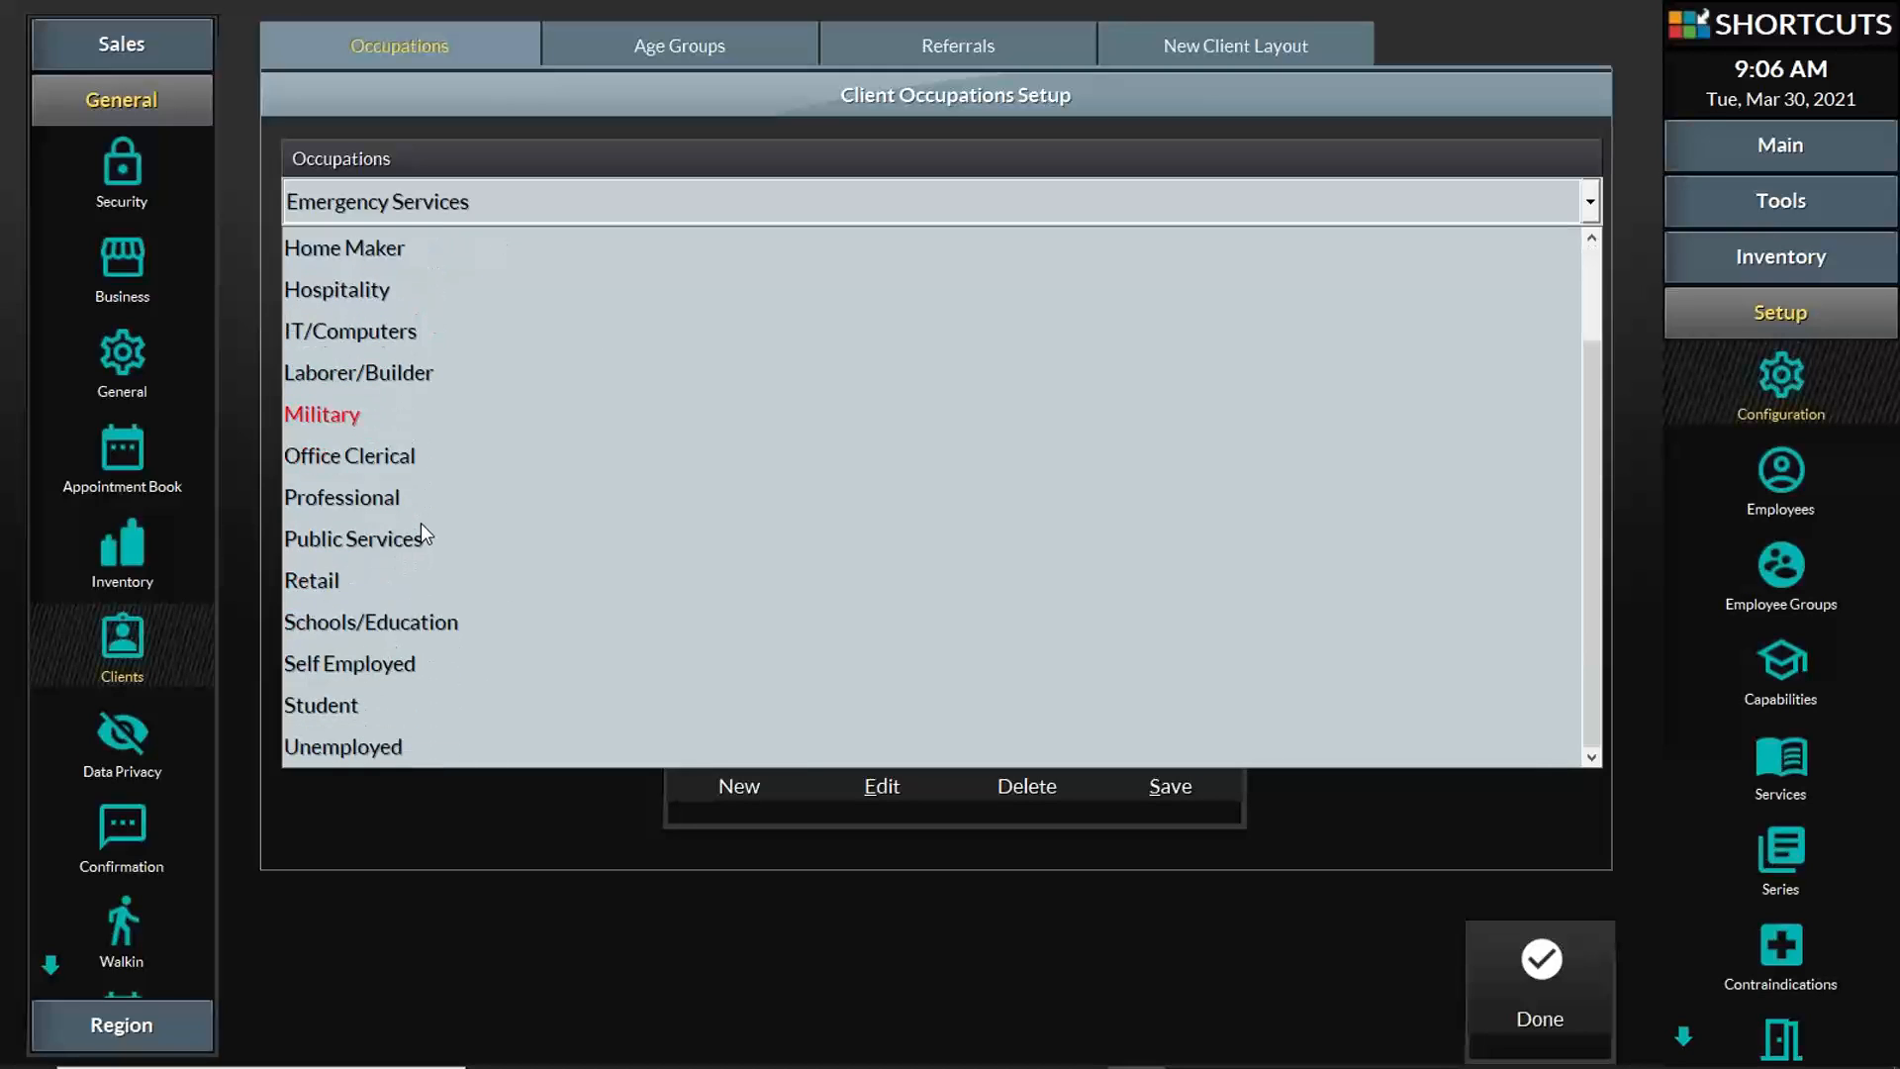
scroll(423, 530, "up", 2)
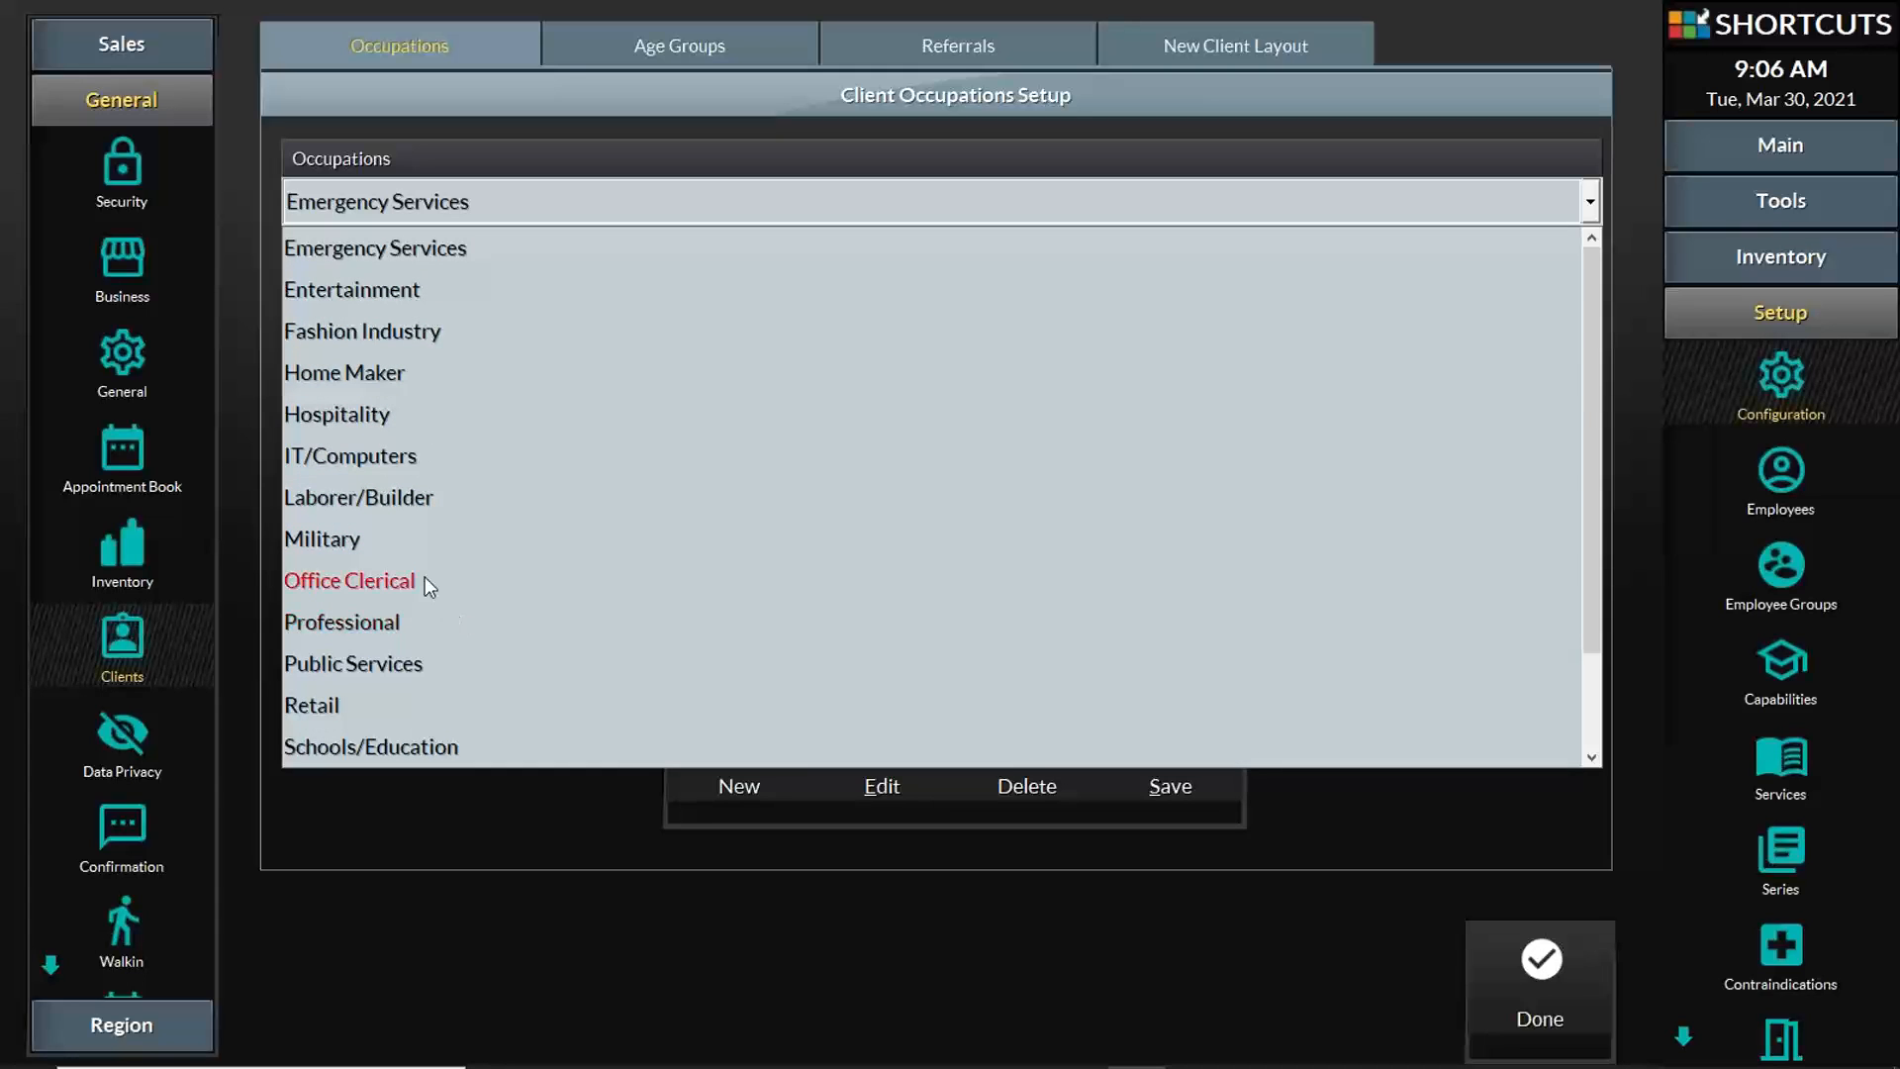
left_click(386, 540)
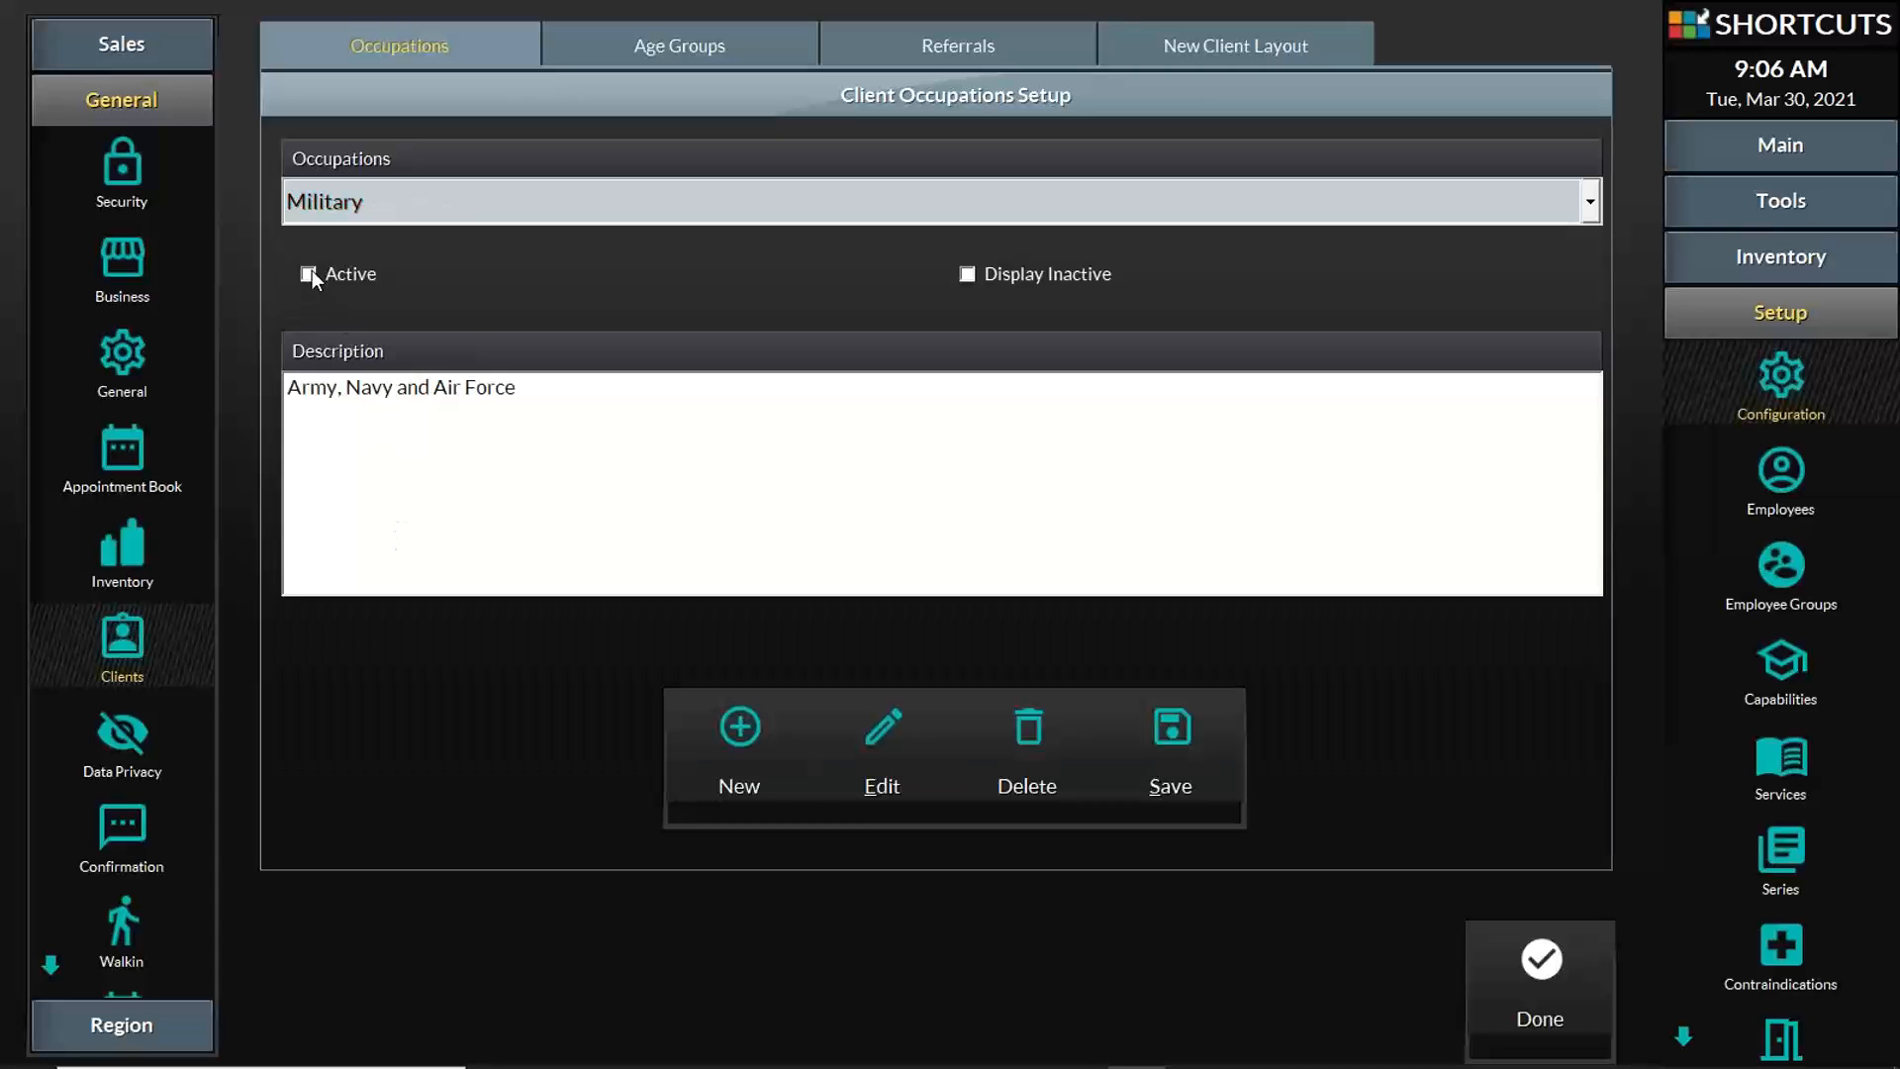
left_click(475, 208)
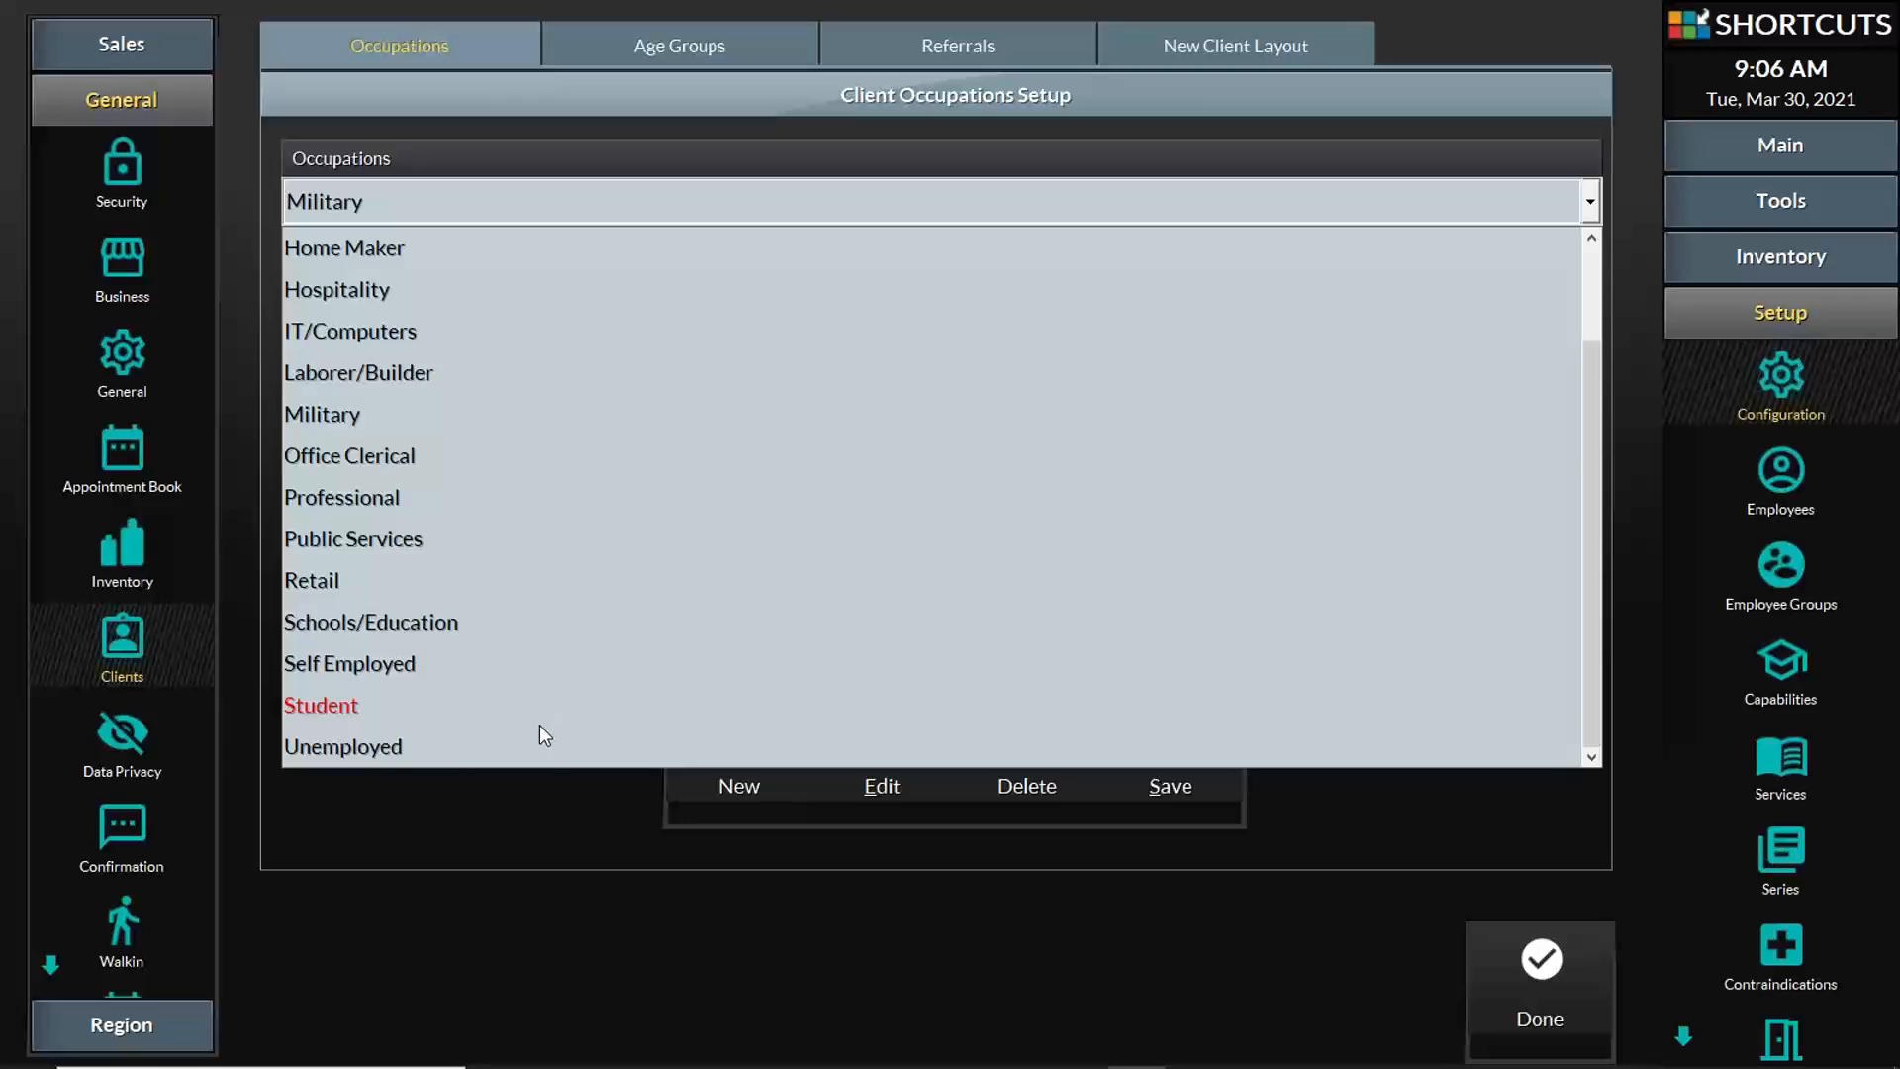
scroll(538, 693, "up", 1)
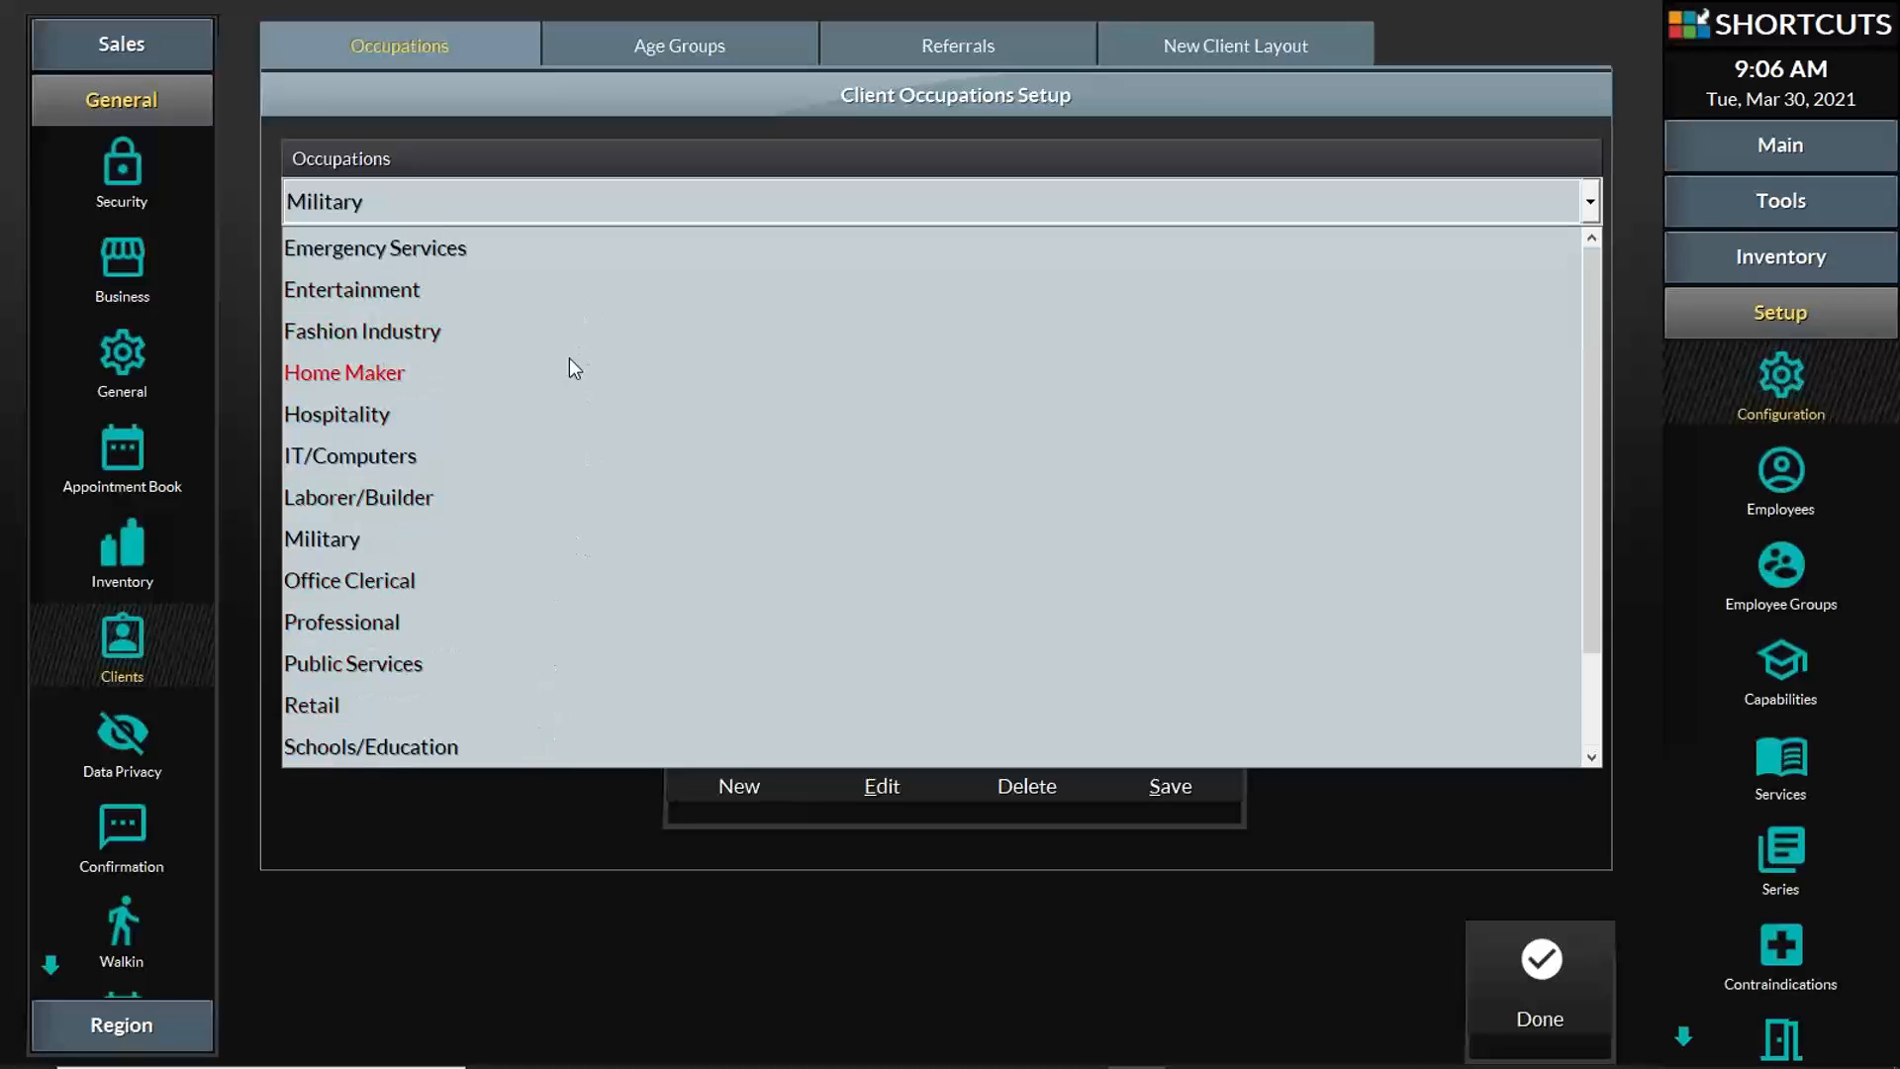
left_click(503, 916)
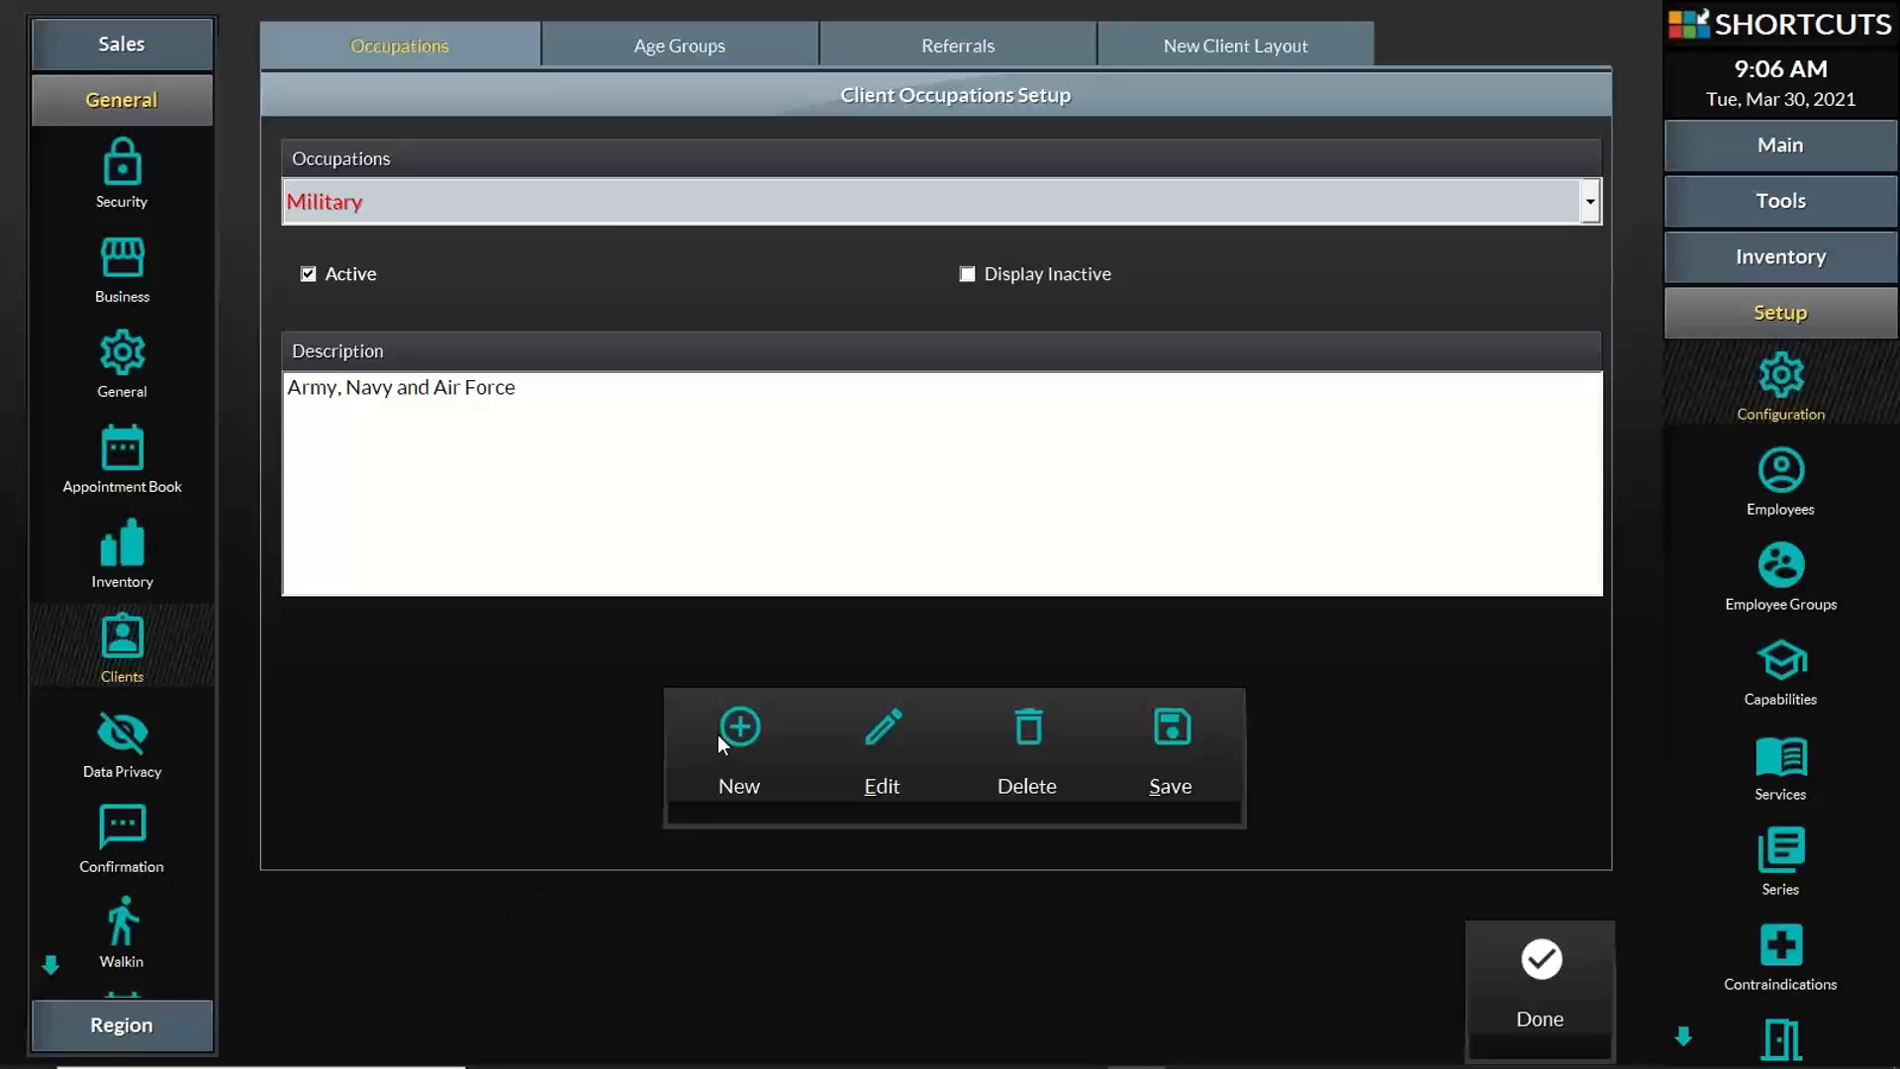
Step: Examine the New Client Layout options for marketing, appointment confirmation, and ratings and reviews by SMS or email, and close the configuration
left_click(1165, 45)
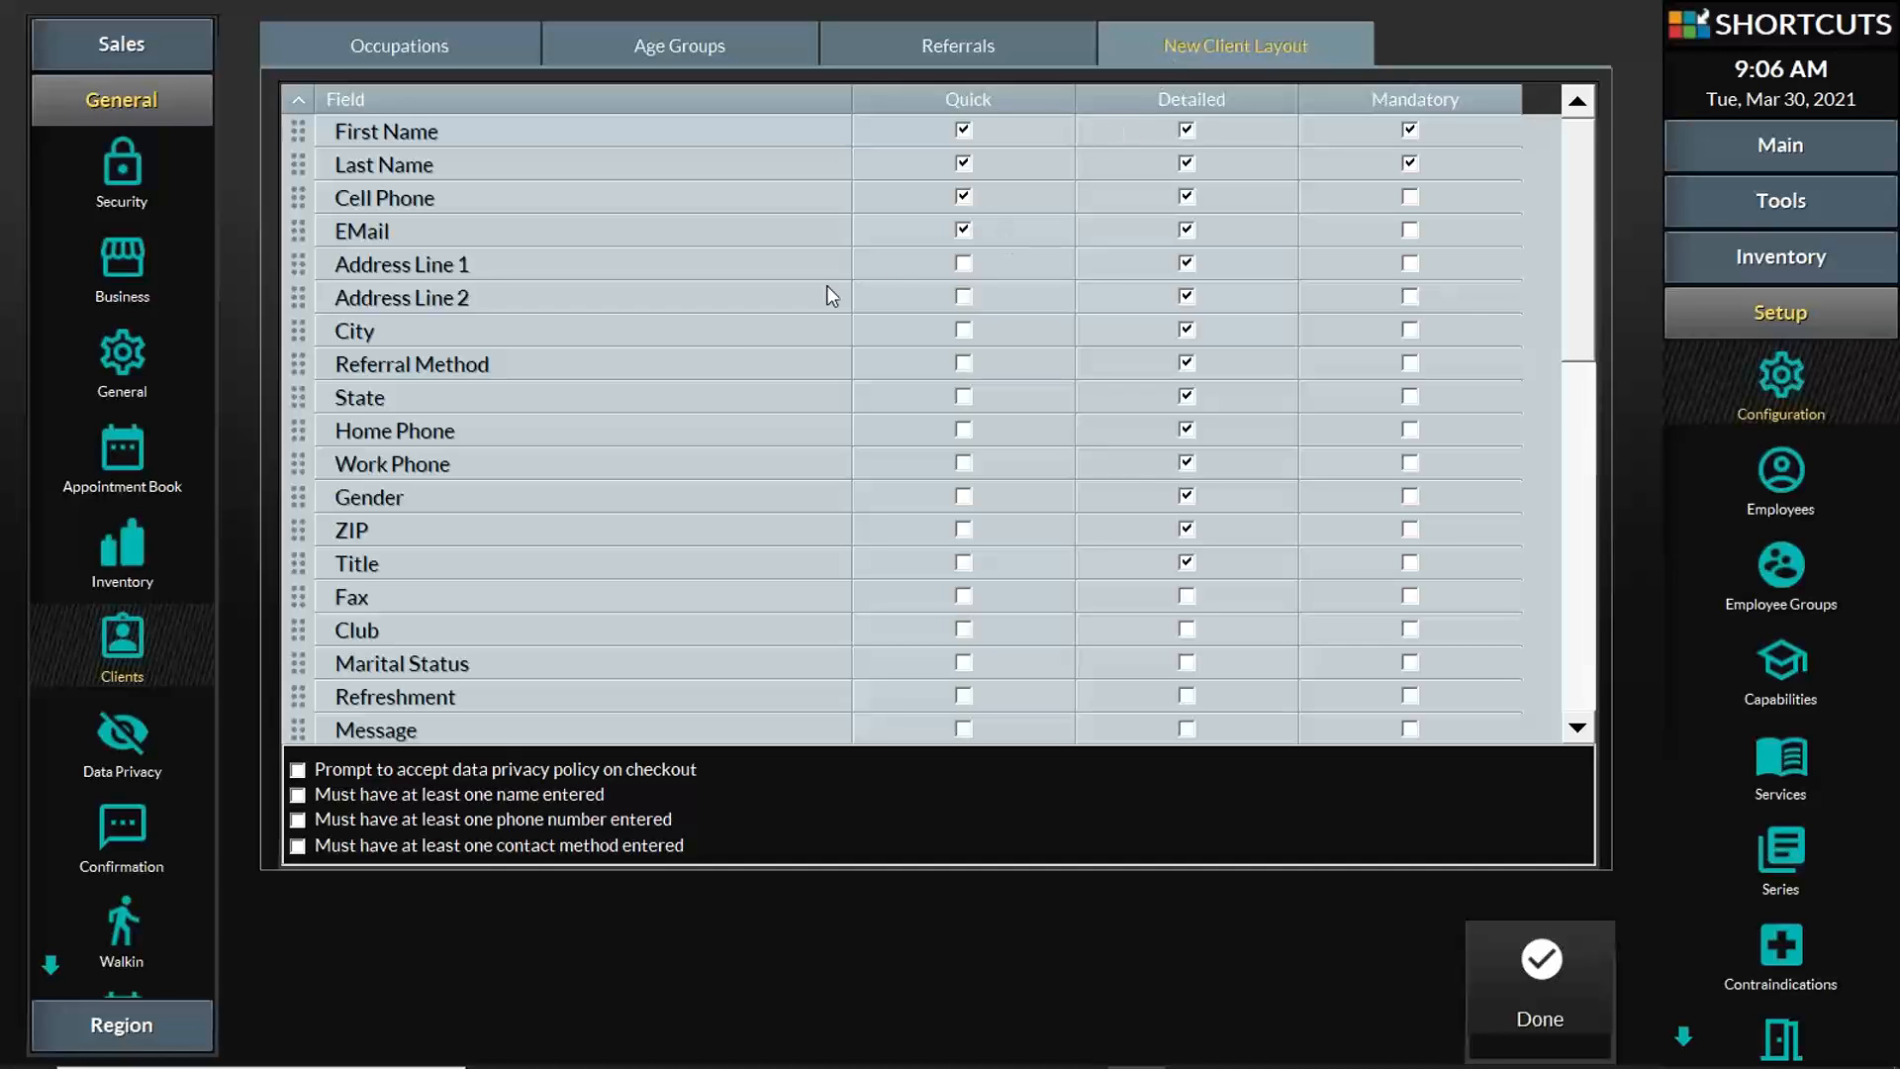
scroll(621, 362, "down", 9)
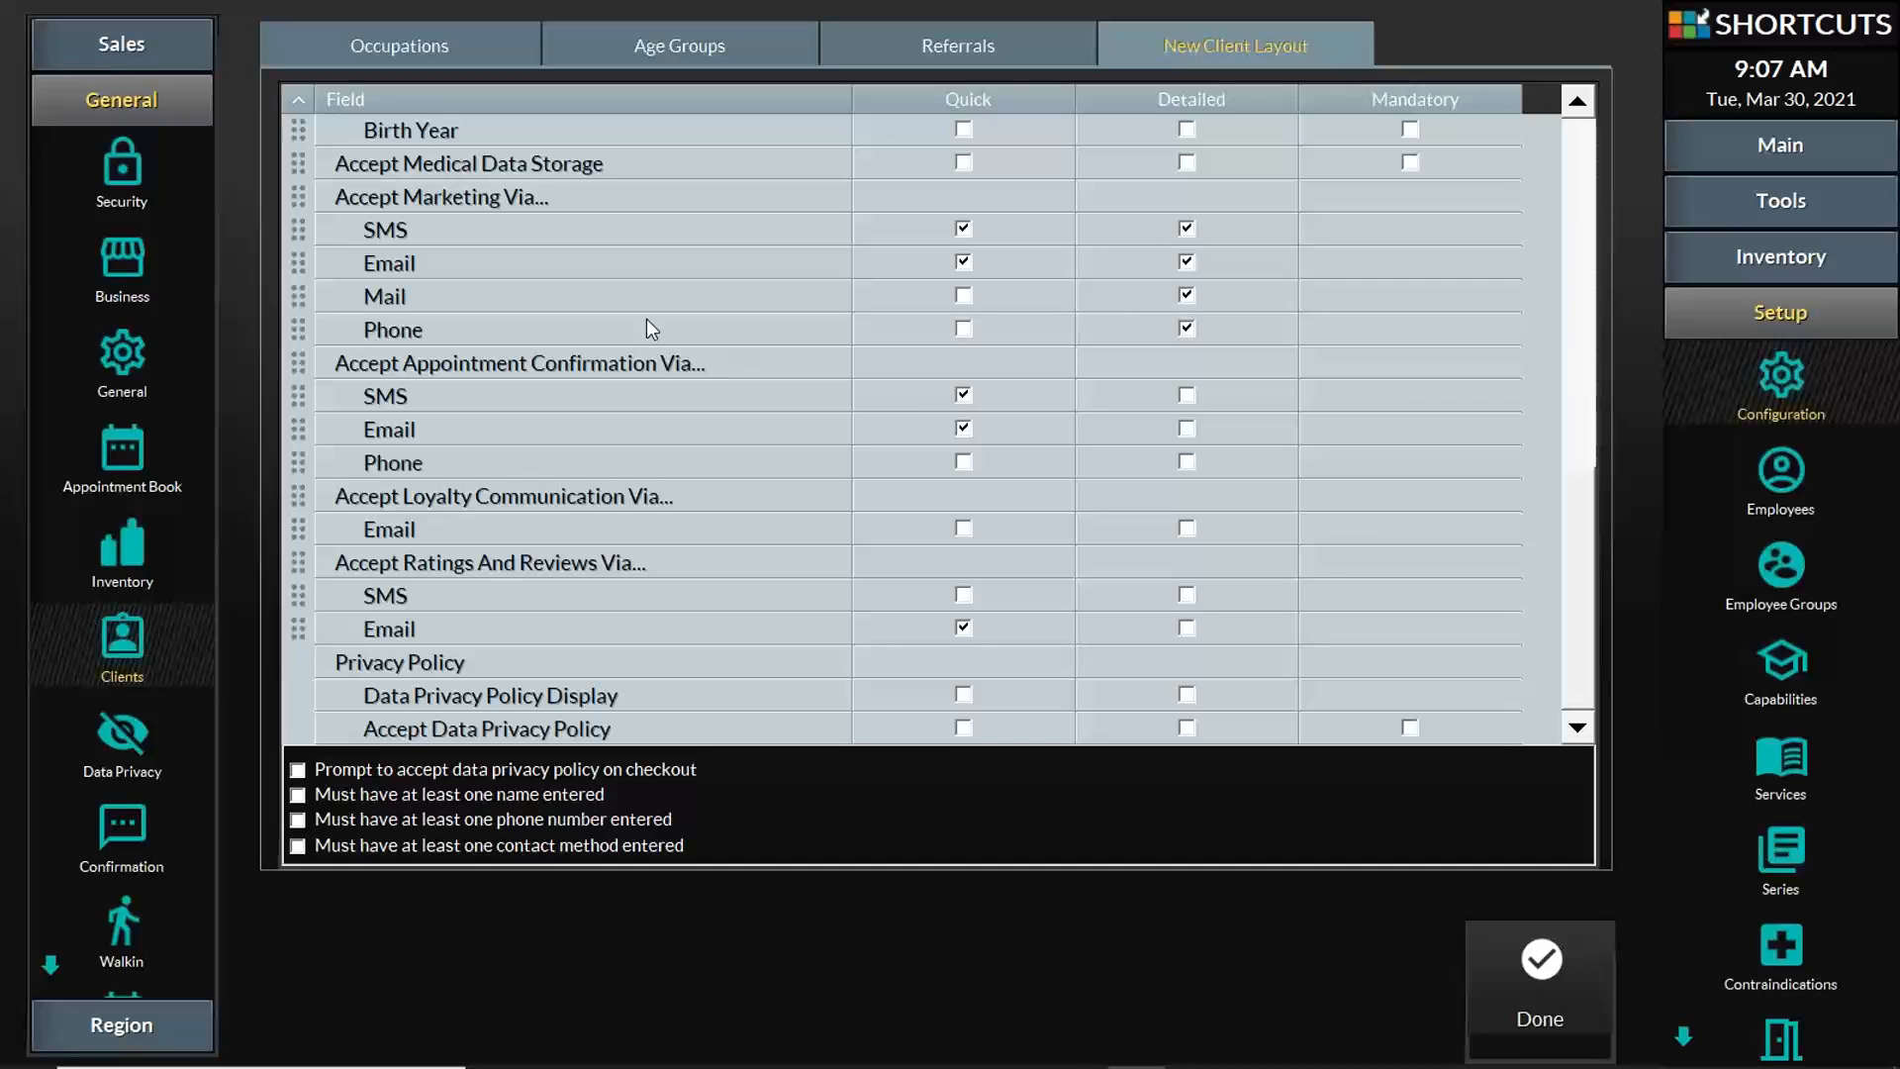
left_click(525, 197)
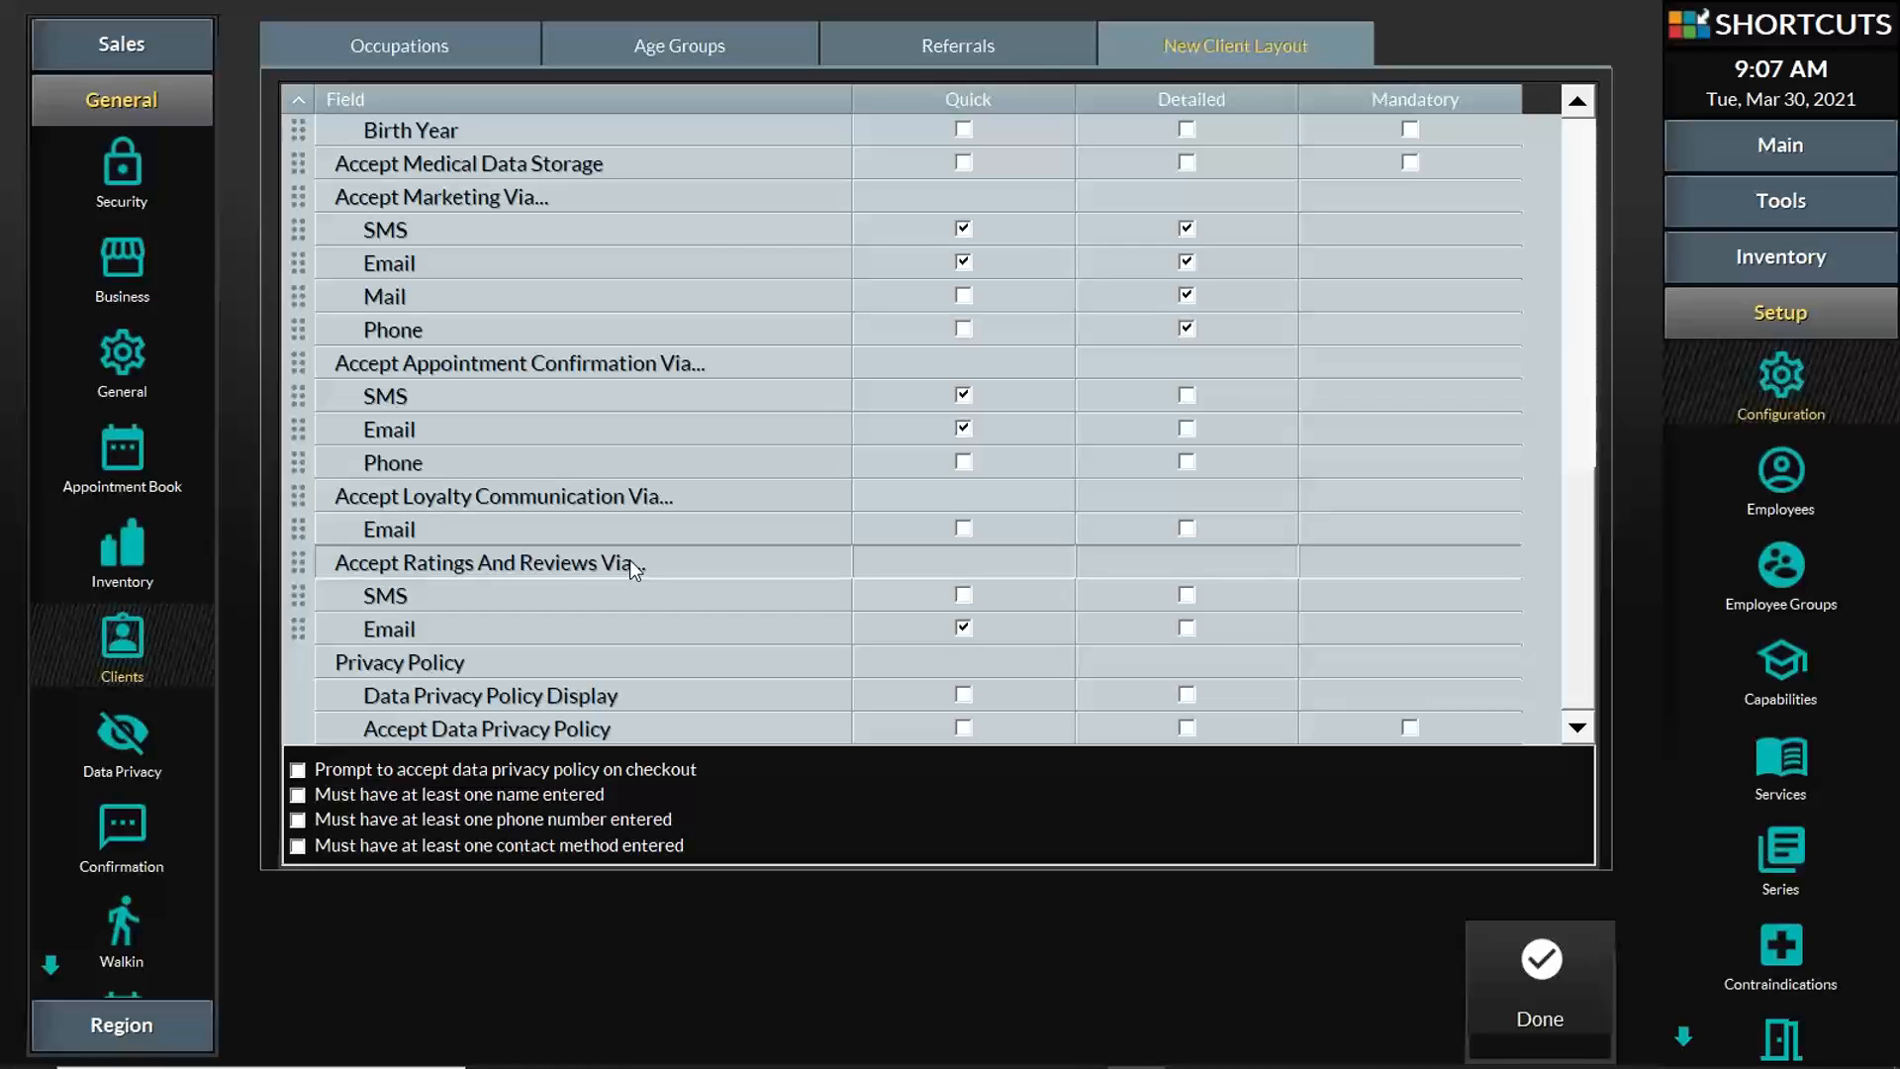
left_click(962, 597)
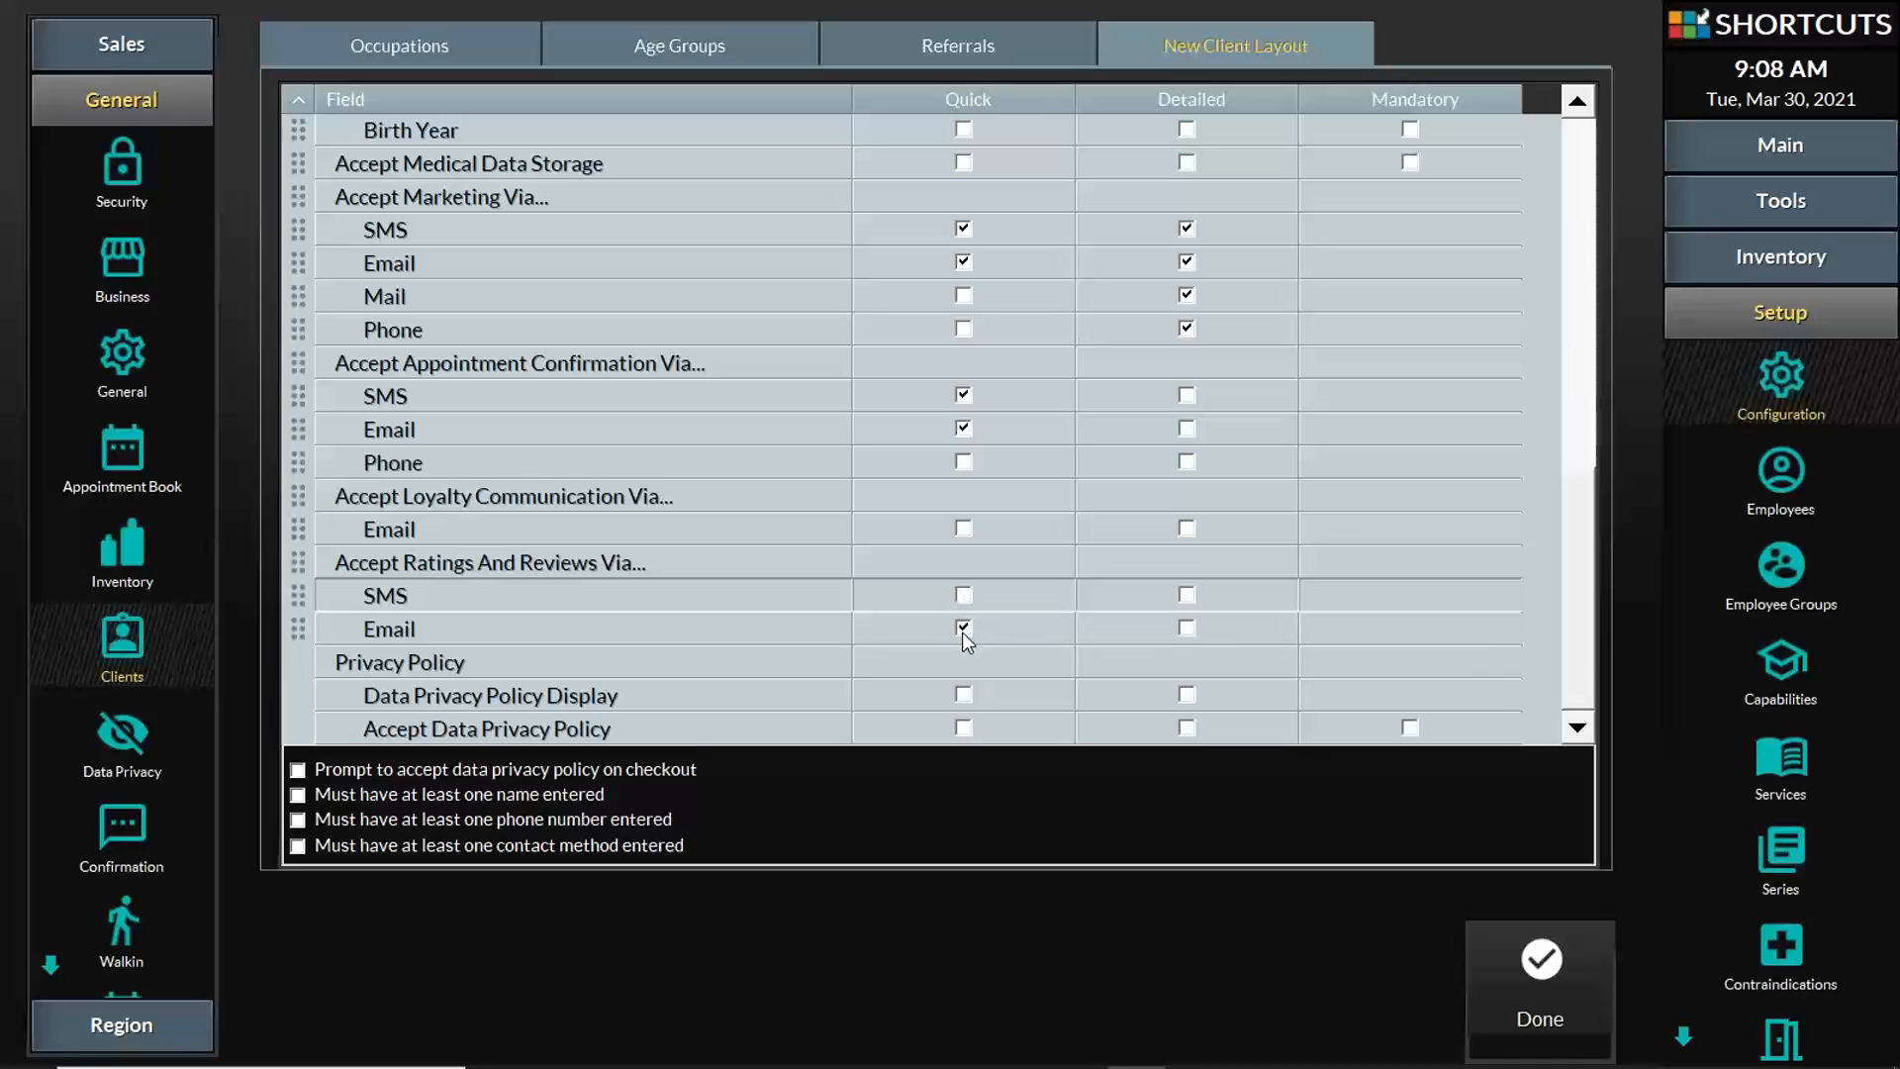
left_click(961, 629)
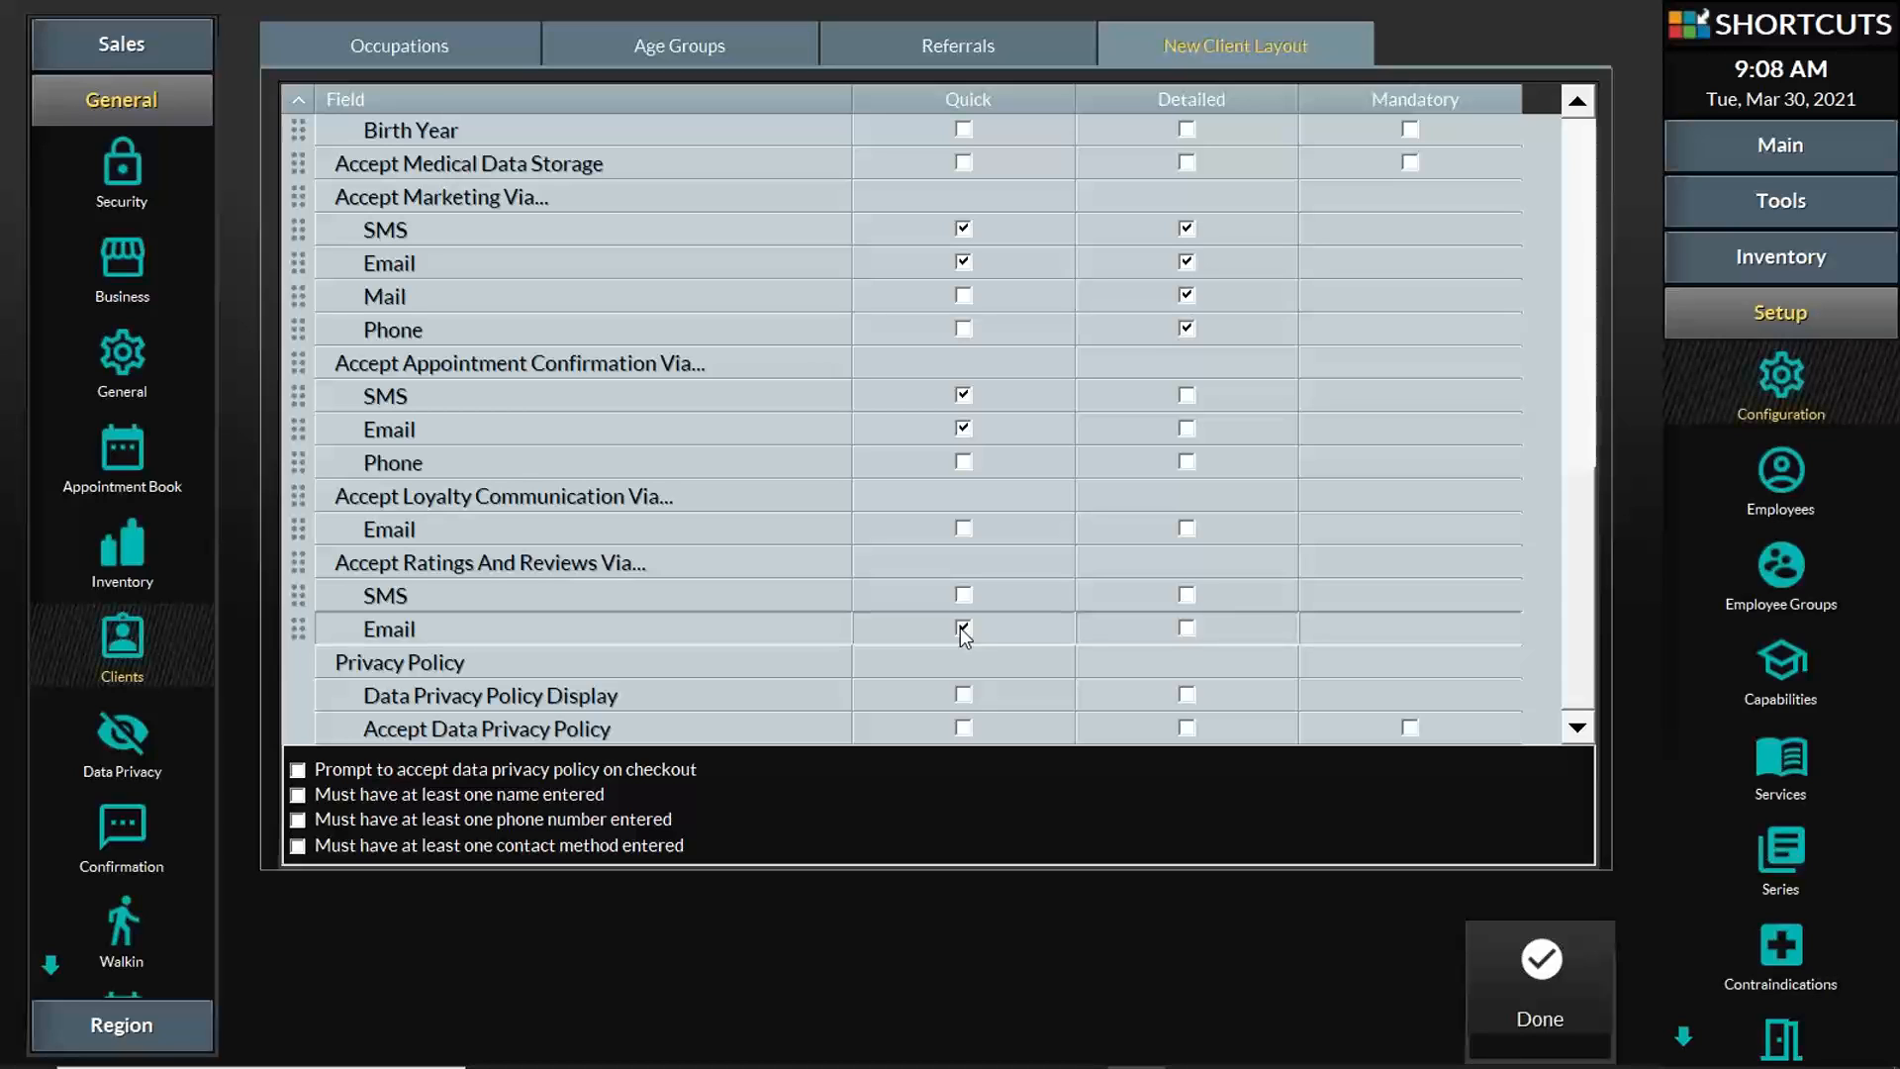
left_click(1541, 965)
left_click(1315, 535)
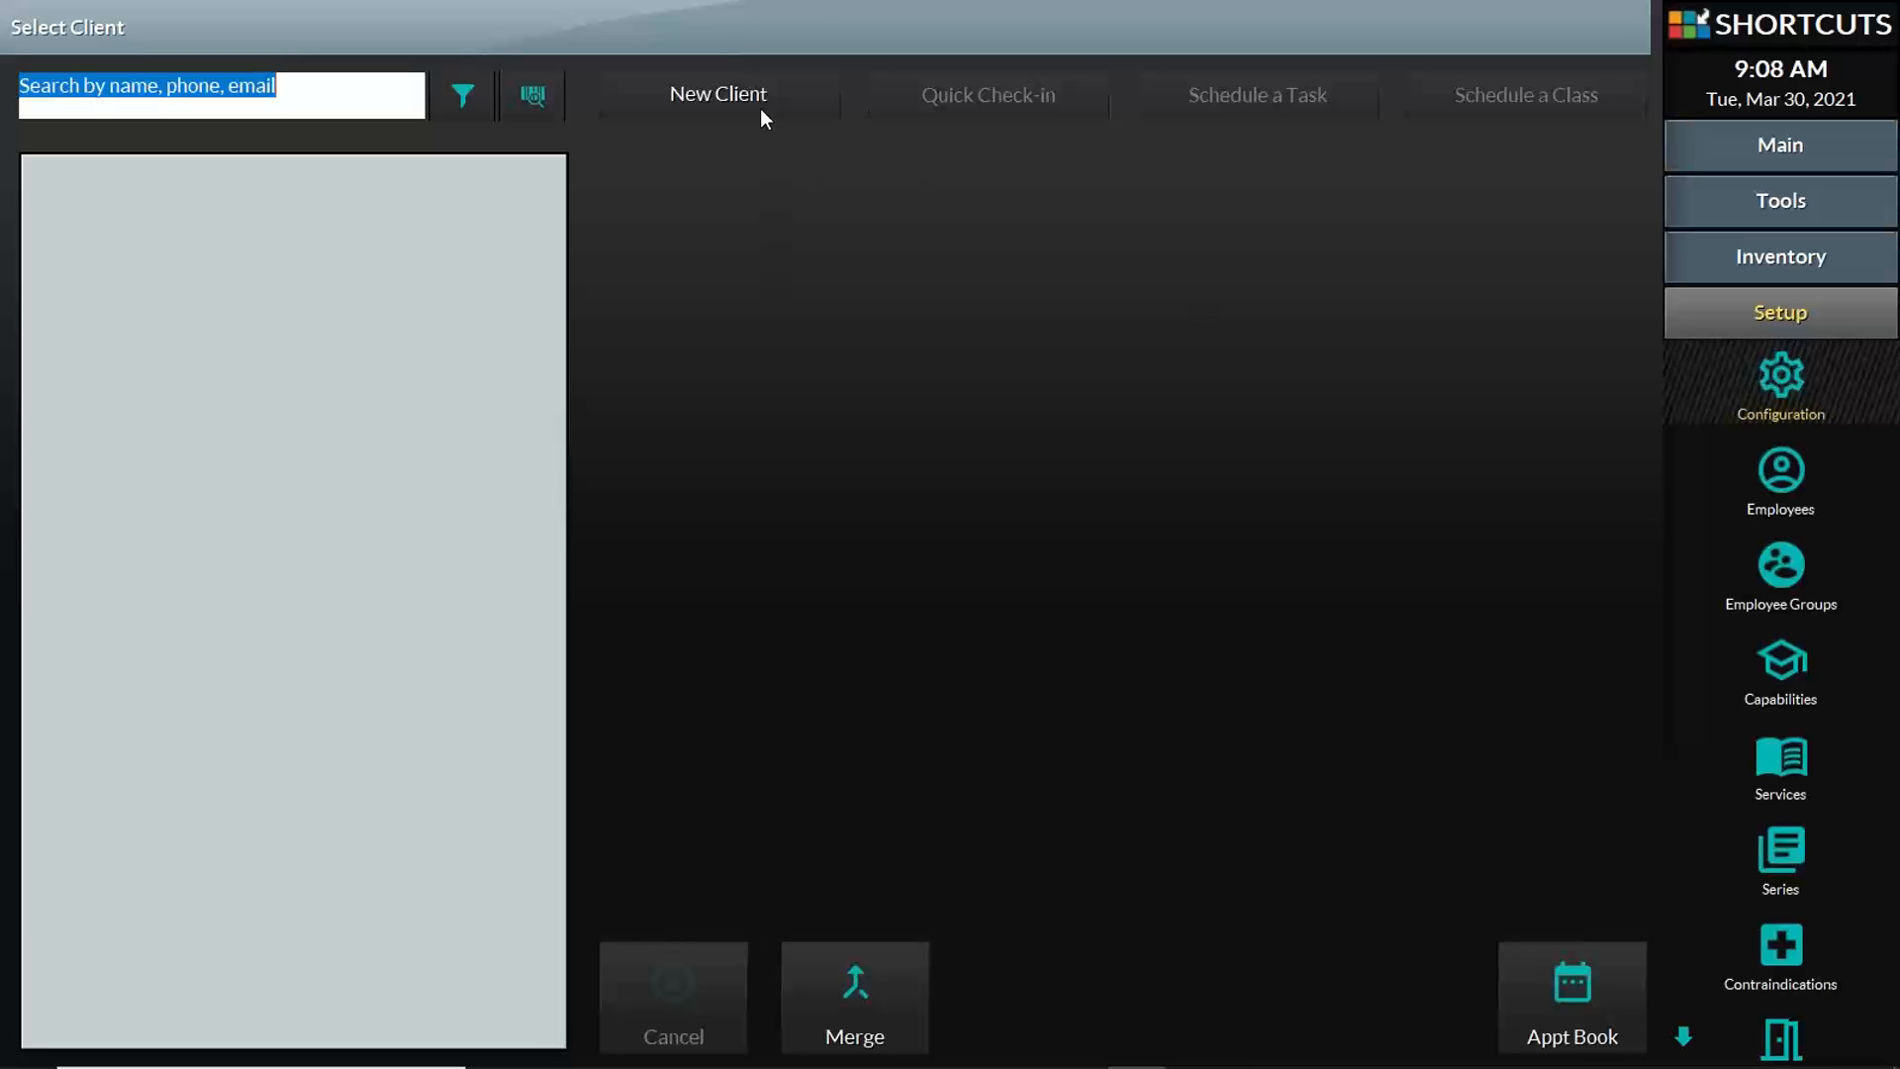
Step: Reopen the new client form, inspect the Ratings And Reviews email opt-in, and discard the form
left_click(746, 89)
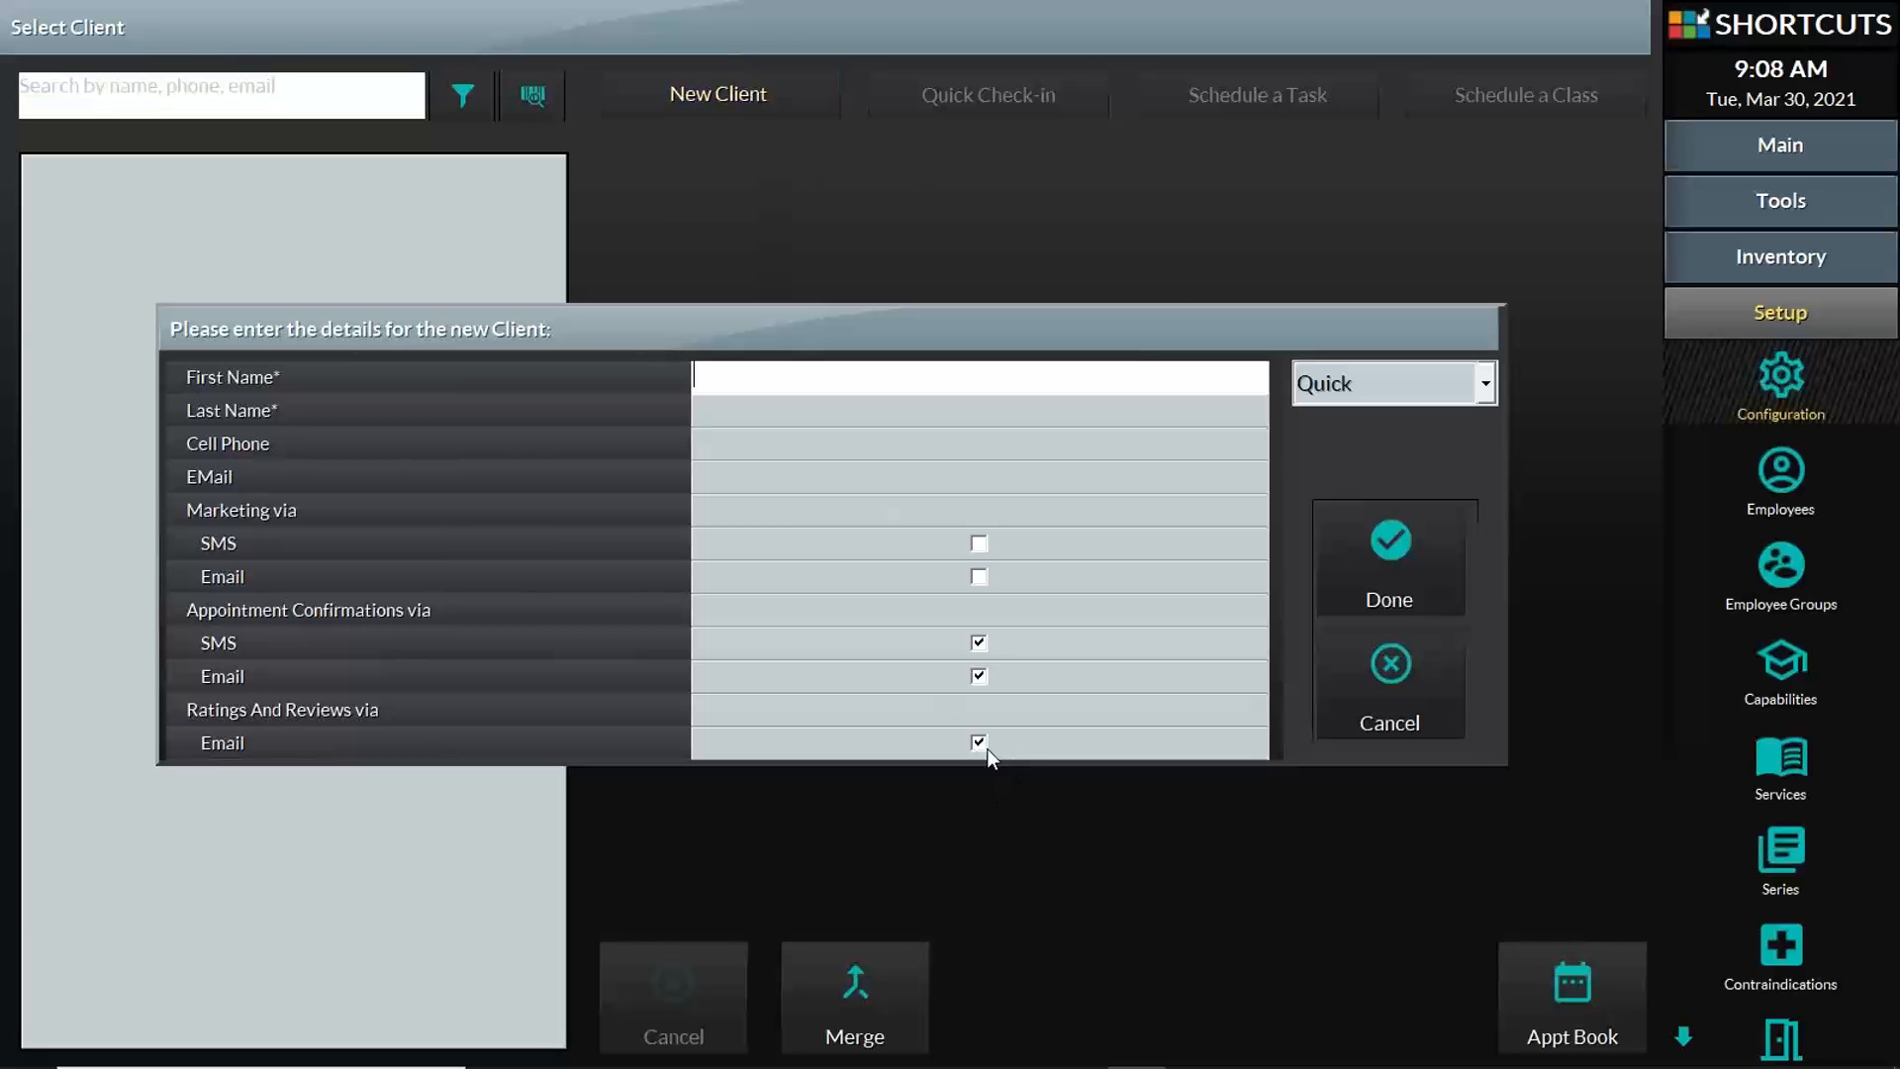
left_click(978, 743)
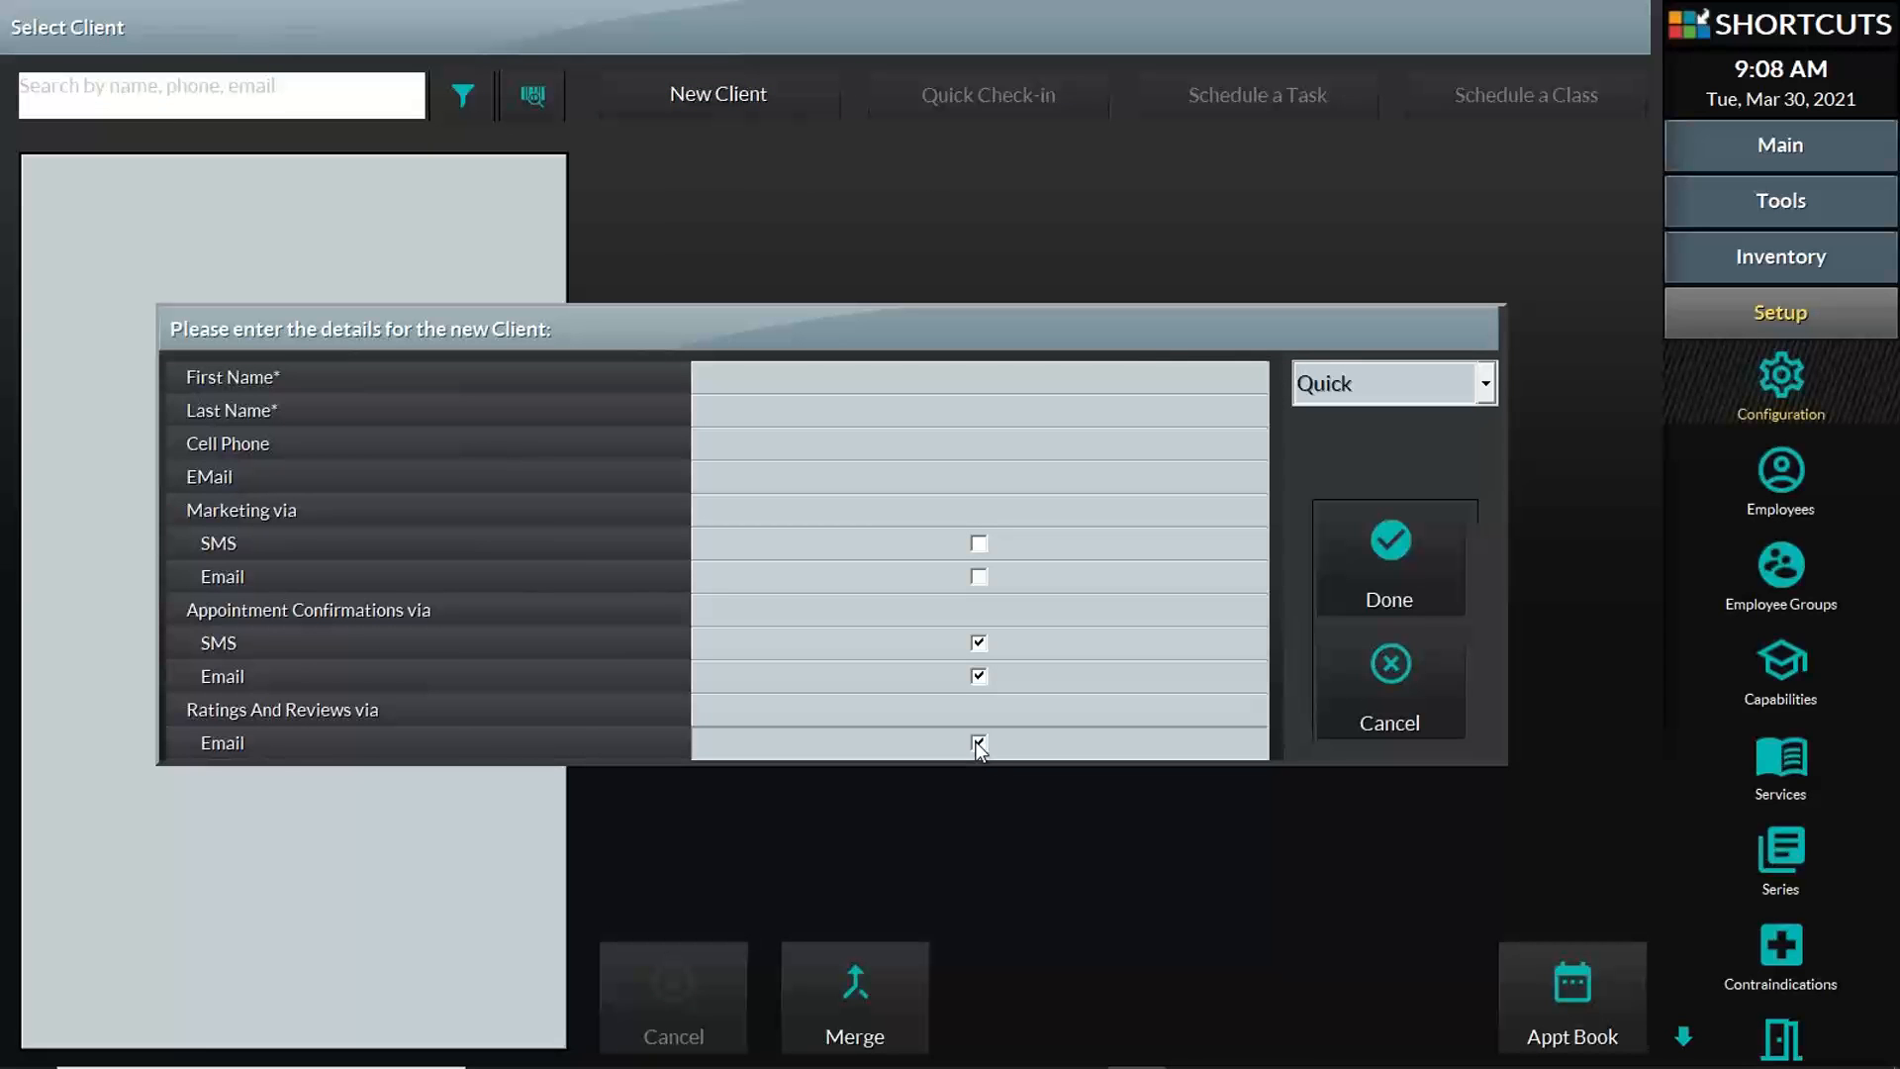
left_click(979, 744)
left_click(1324, 685)
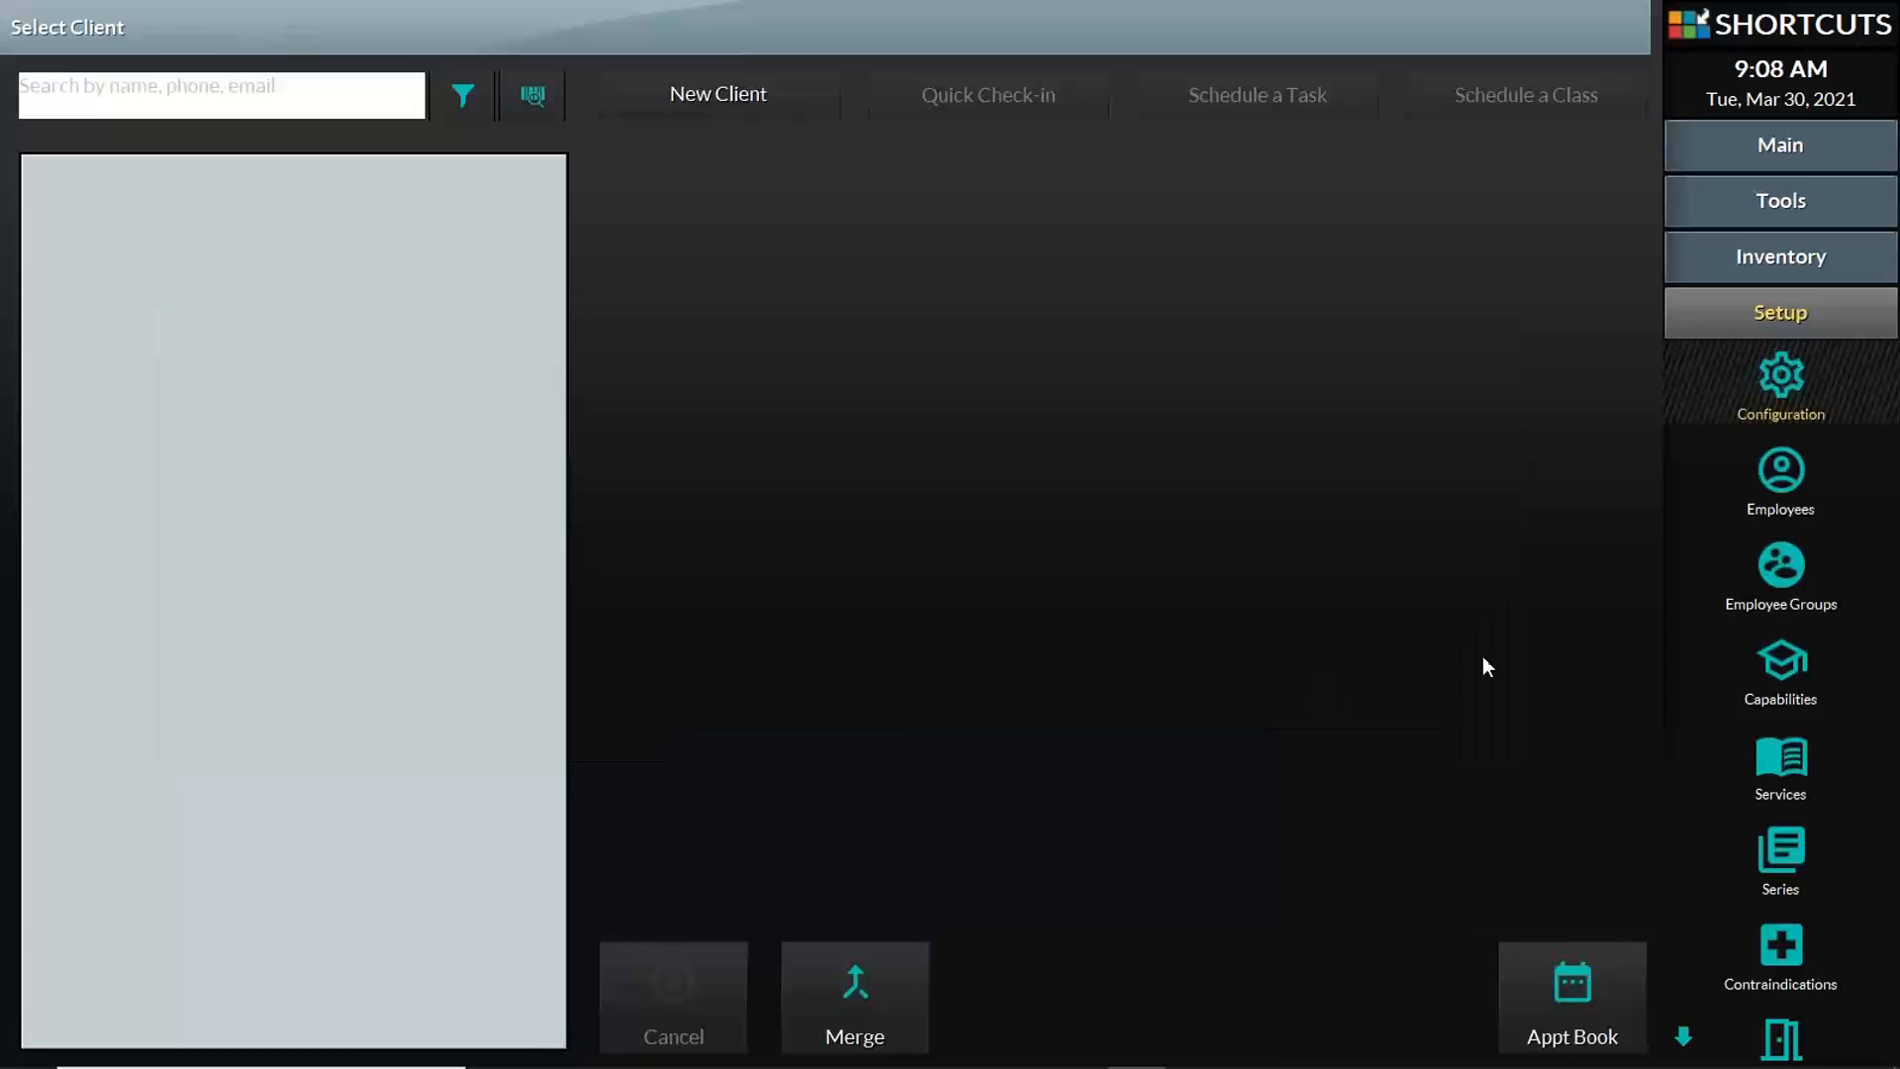
Step: Switch to the Spotlight-Basics presentation in PowerPoint and run the slide show from the Live Demo slide into "What is Spotlight?"
left_click(1844, 151)
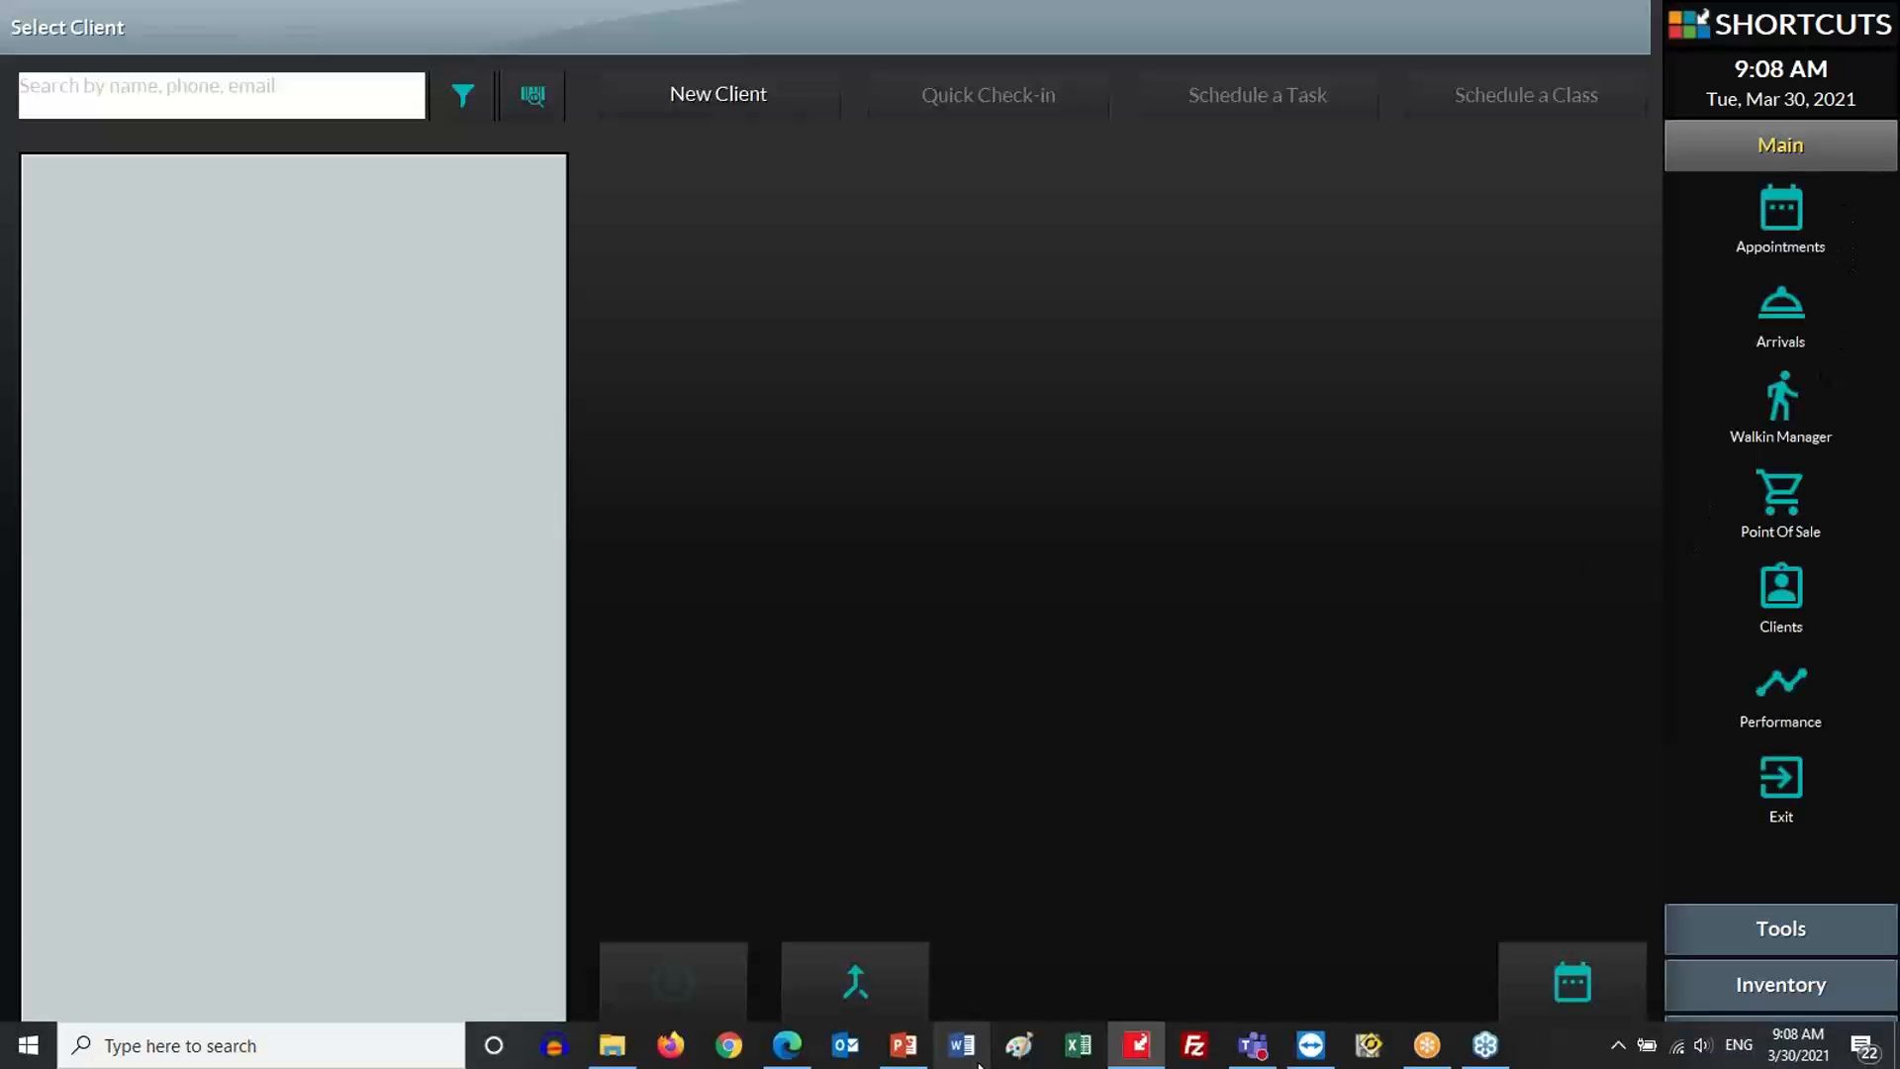
left_click(903, 1046)
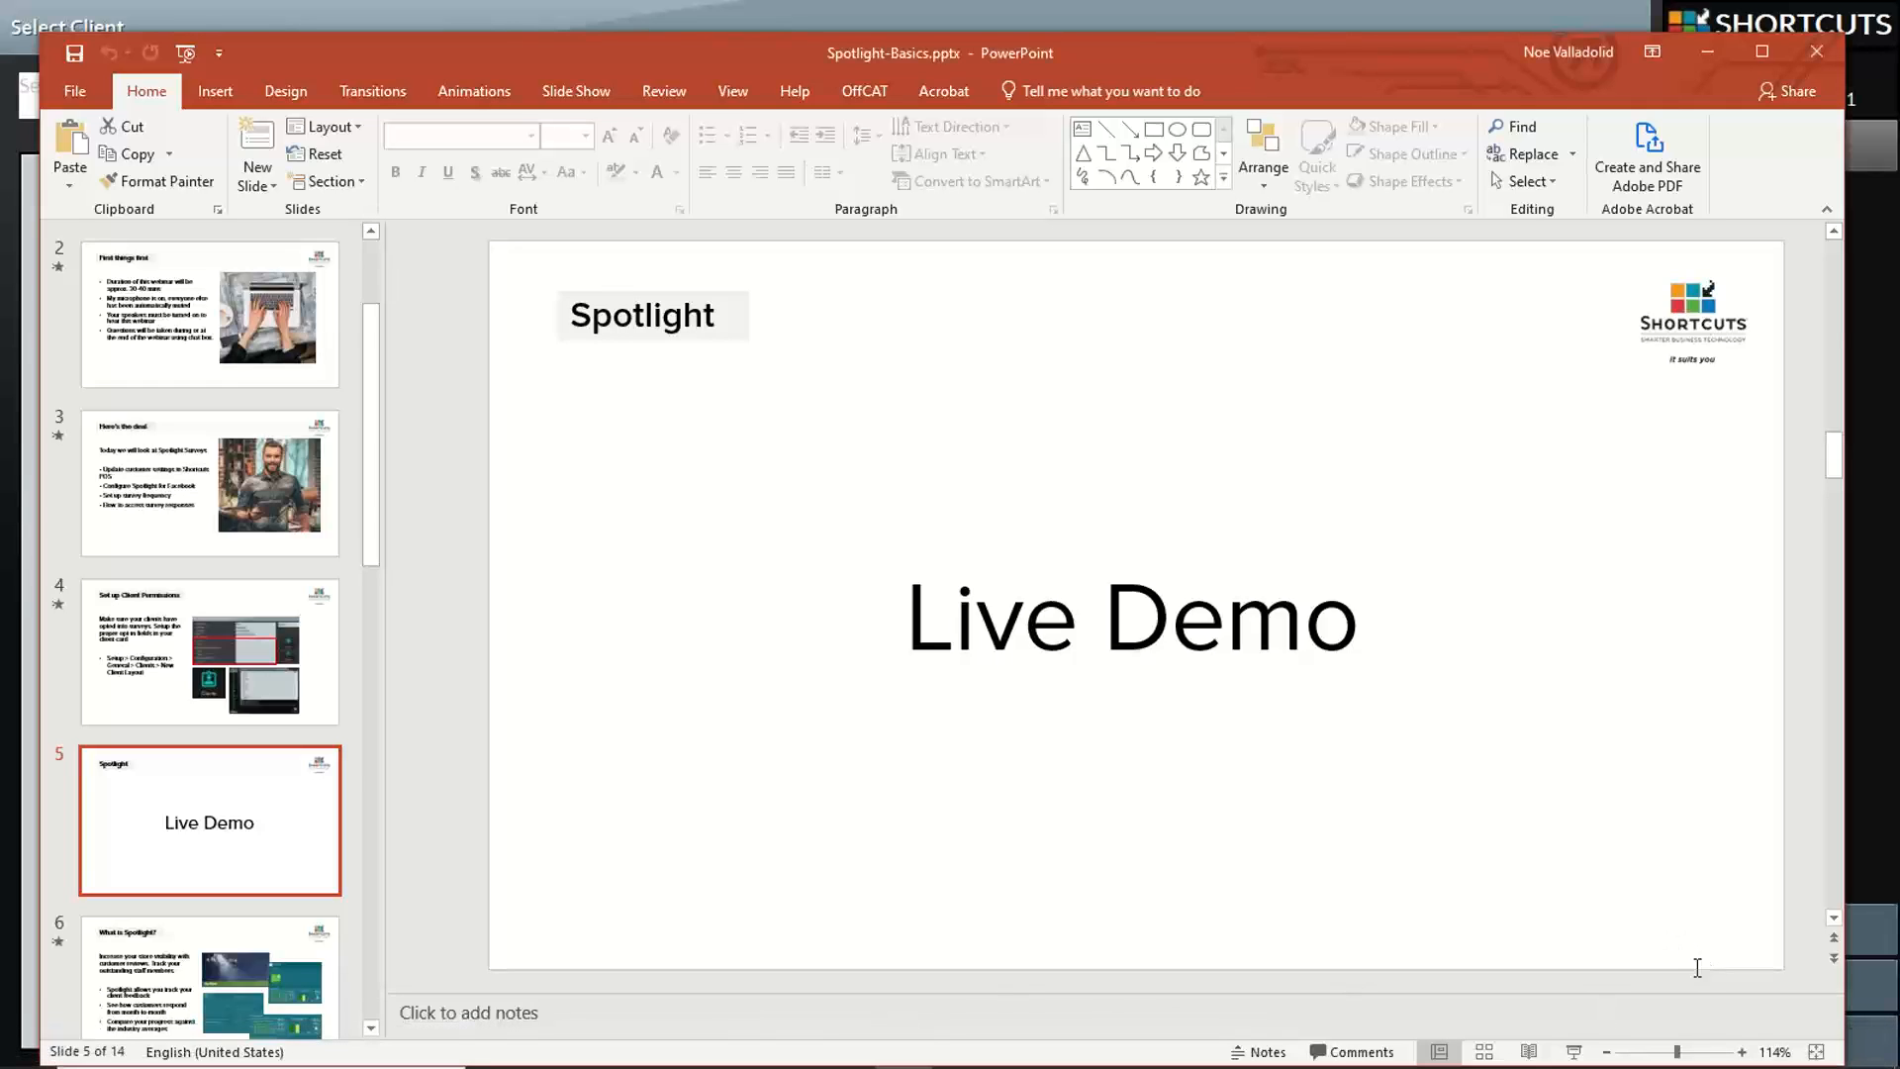
left_click(1575, 1051)
left_click(1207, 693)
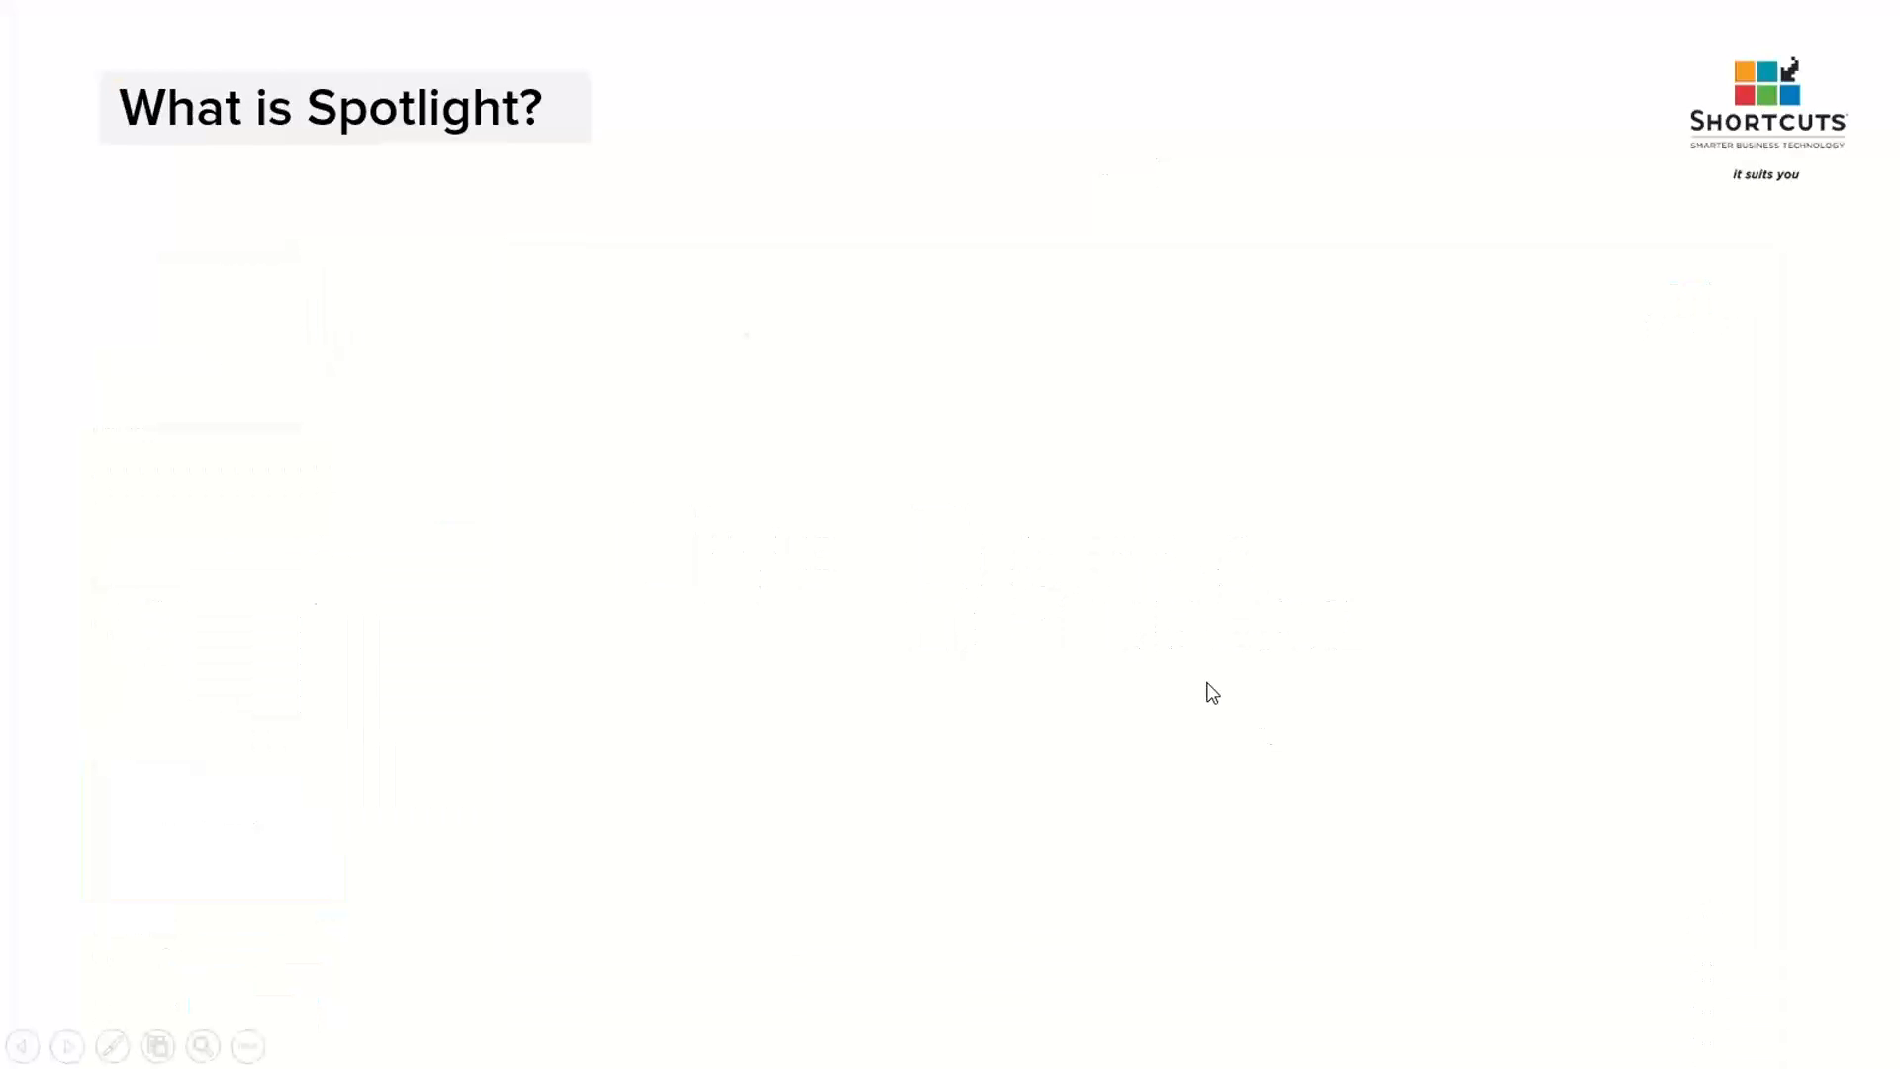
left_click(1212, 692)
left_click(1212, 693)
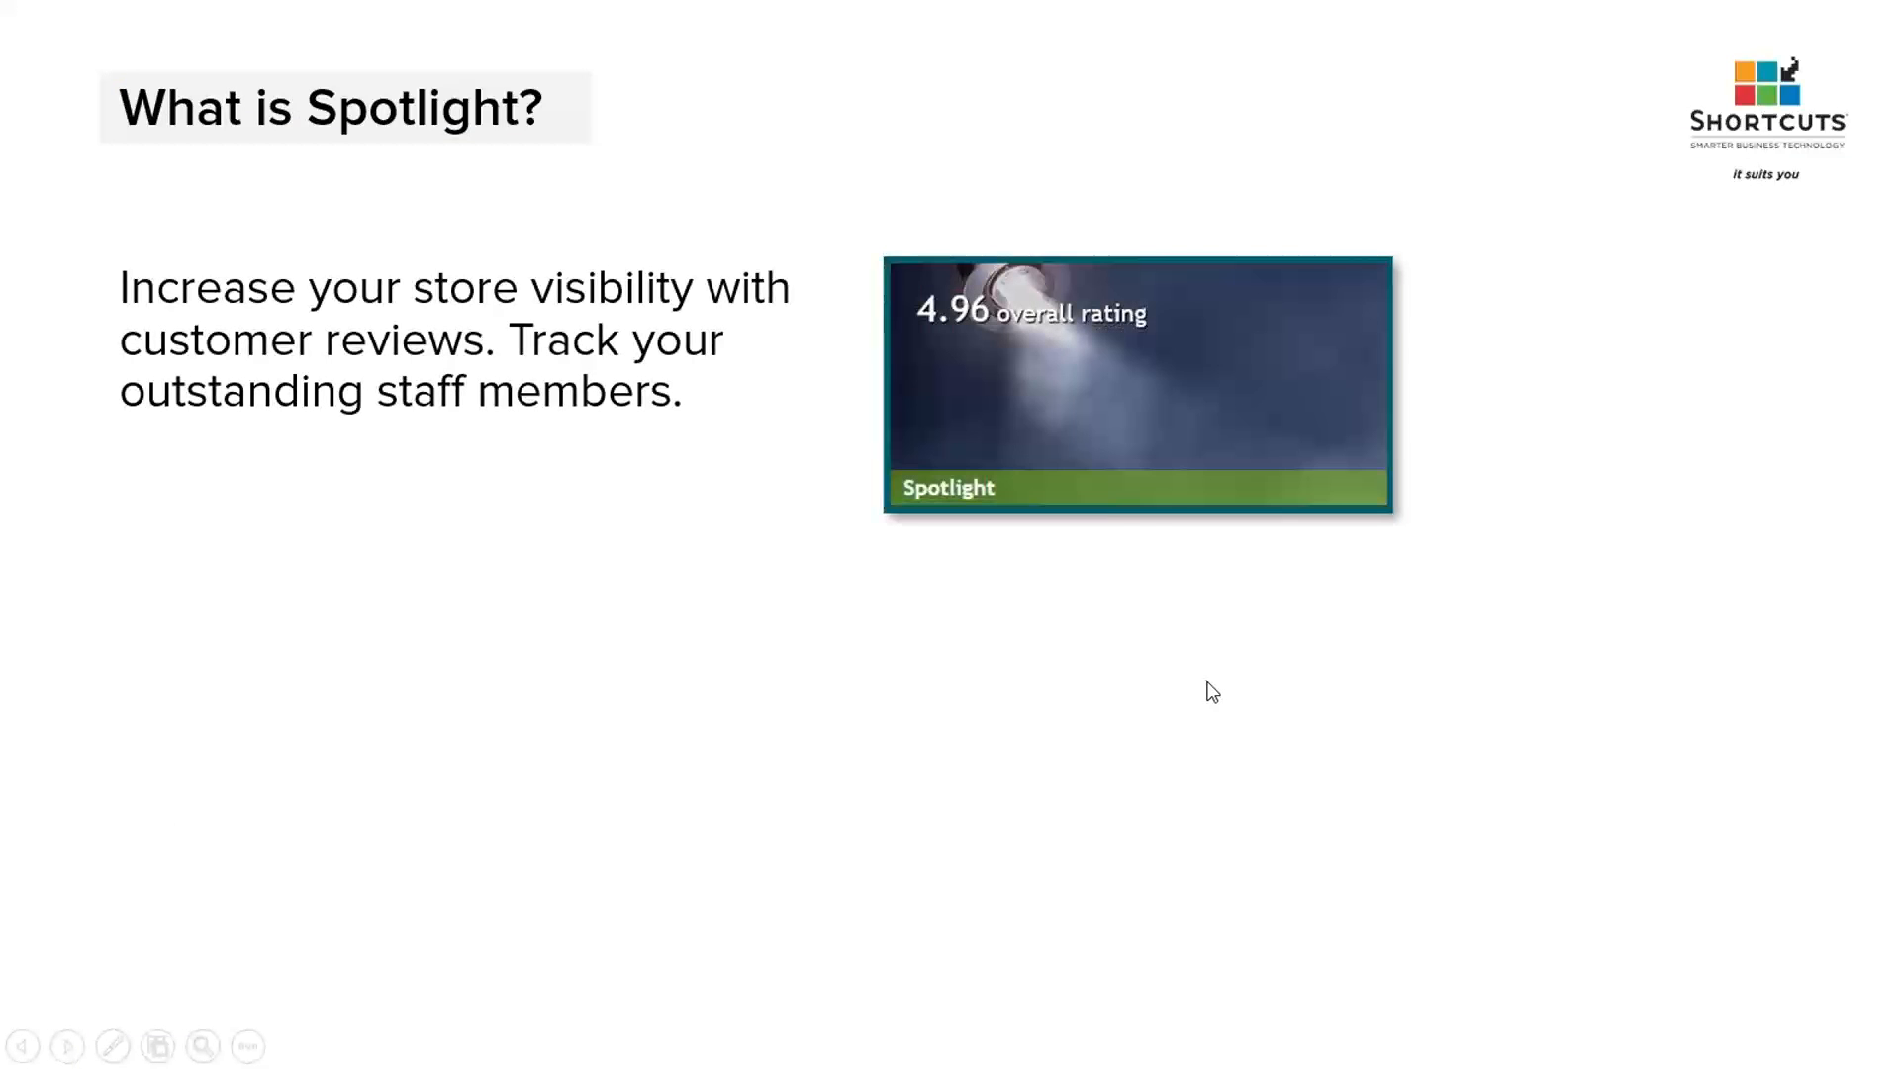
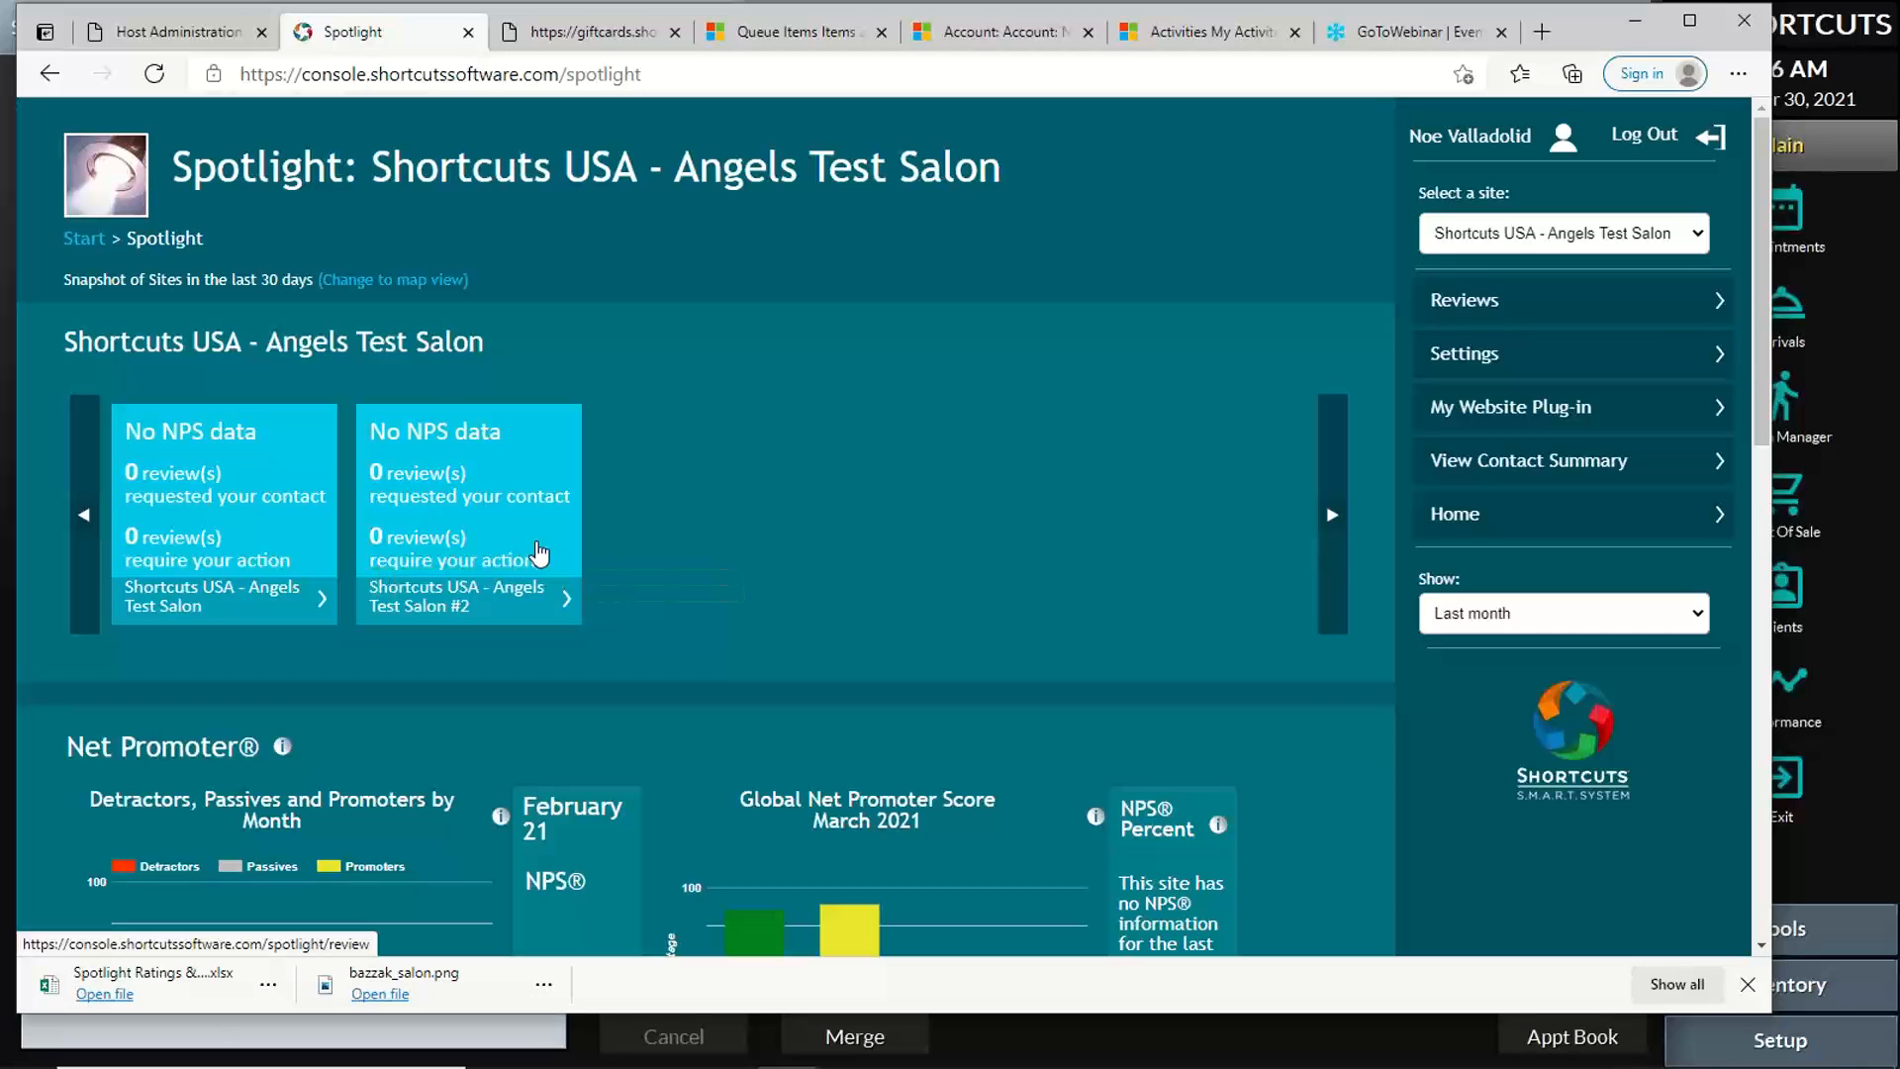
Step: Examine the Spotlight overview's site snapshots, Net Promoter charts and trend graphs for Shortcuts USA - Angels Test Salon in a maximized browser window
left_click_drag(406, 391, 461, 379)
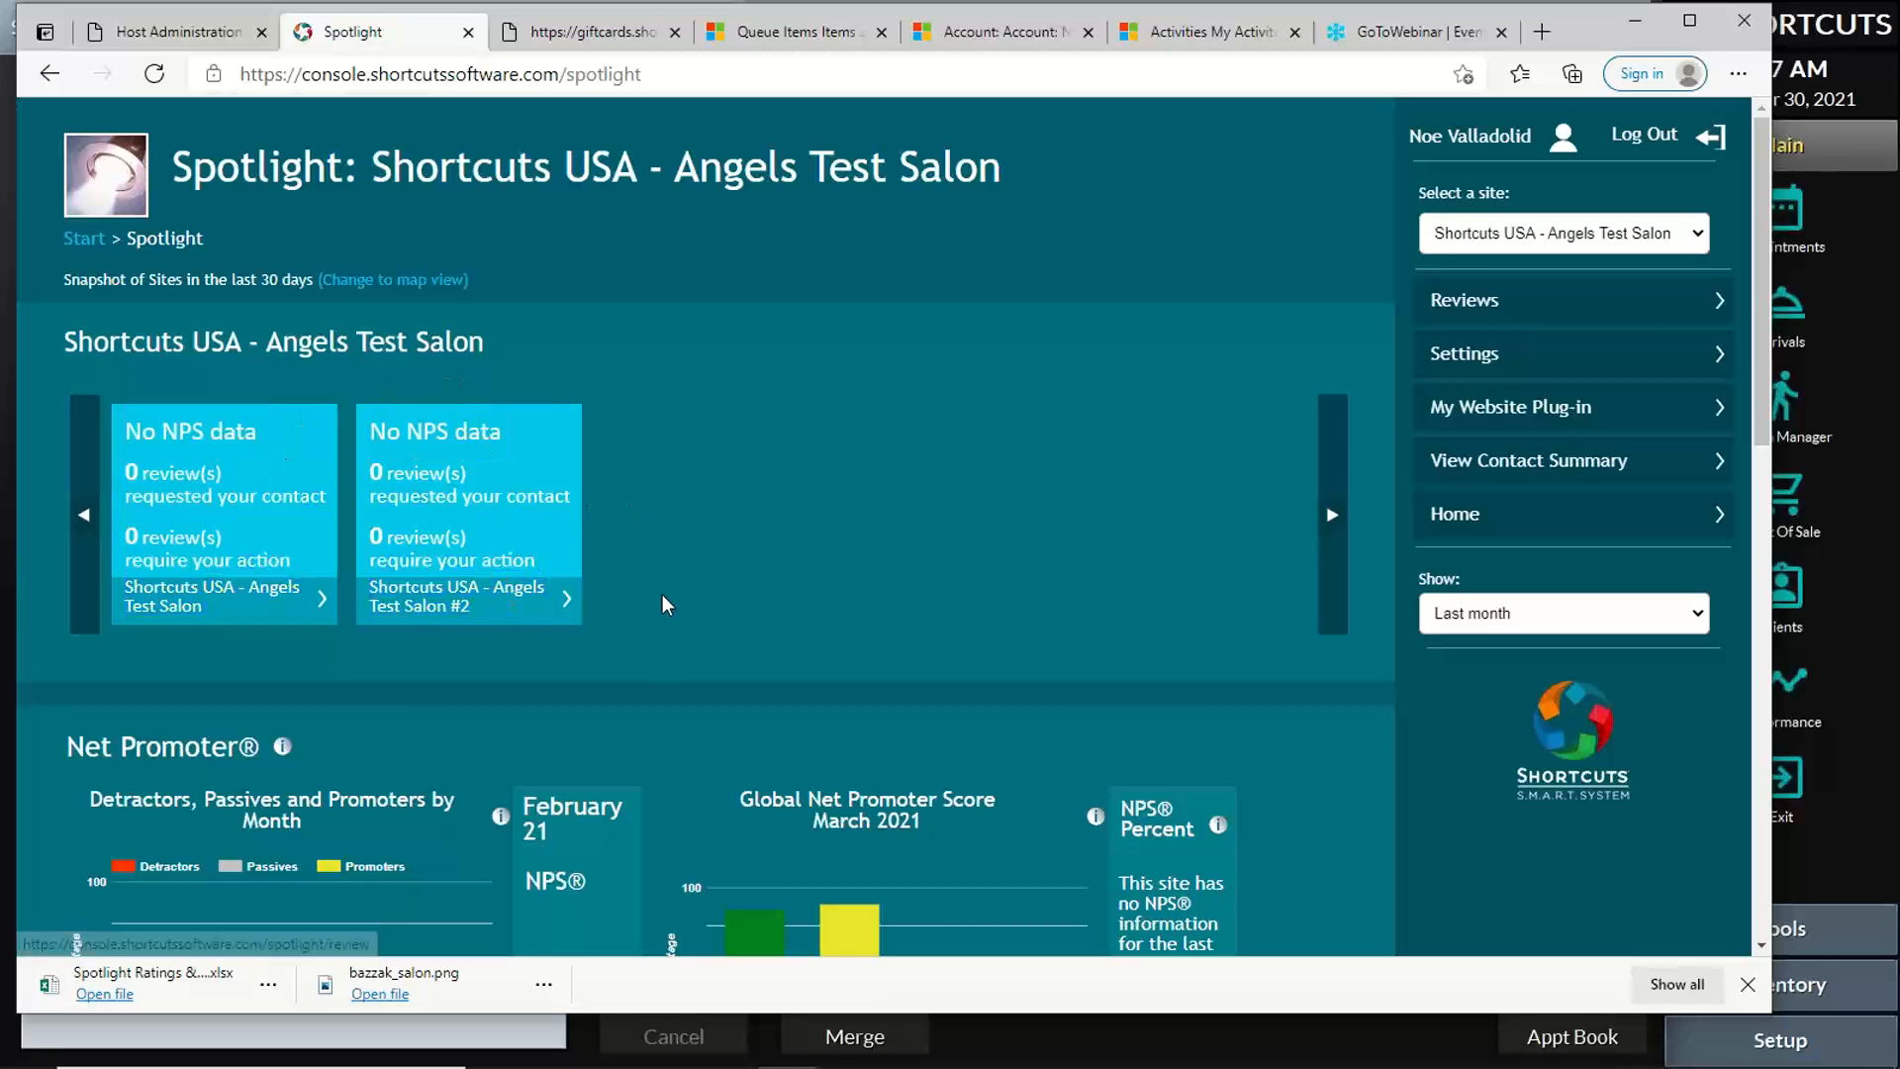
left_click_drag(668, 599, 529, 385)
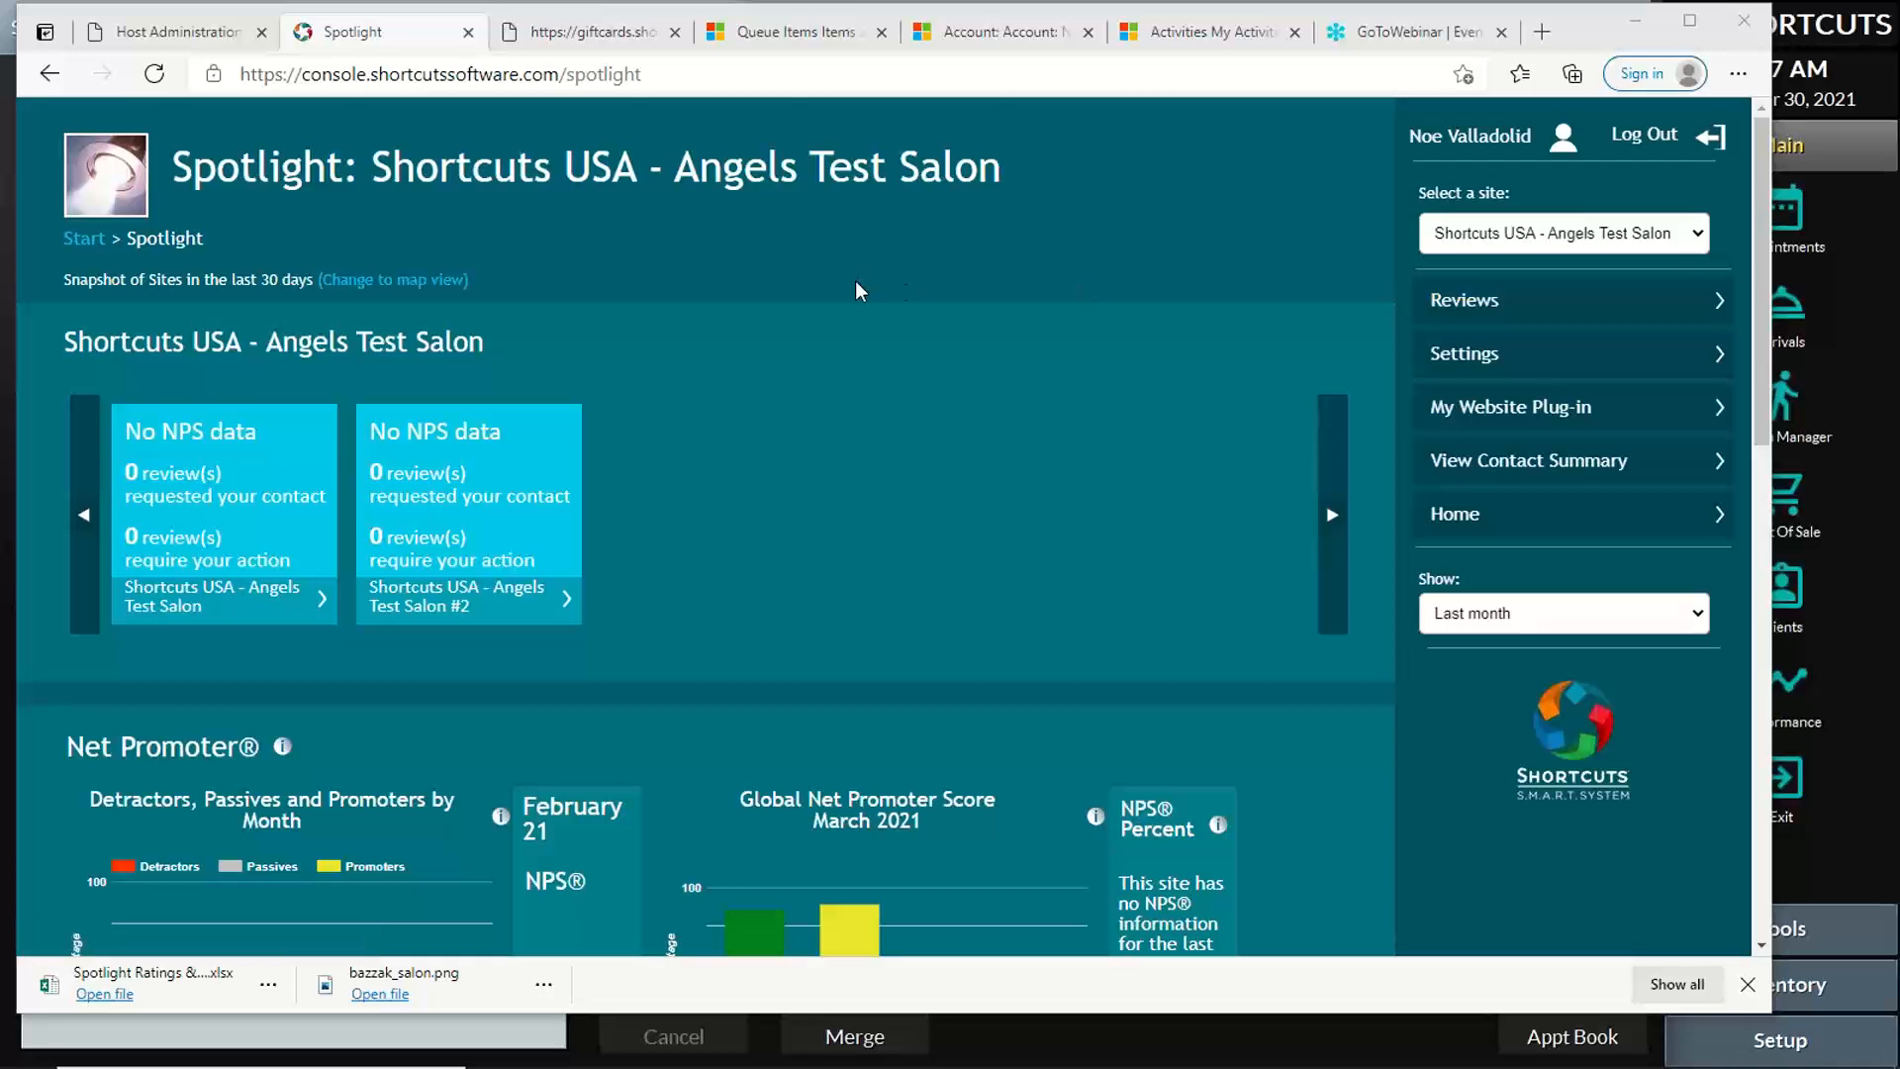
scroll(855, 281, "down", 5)
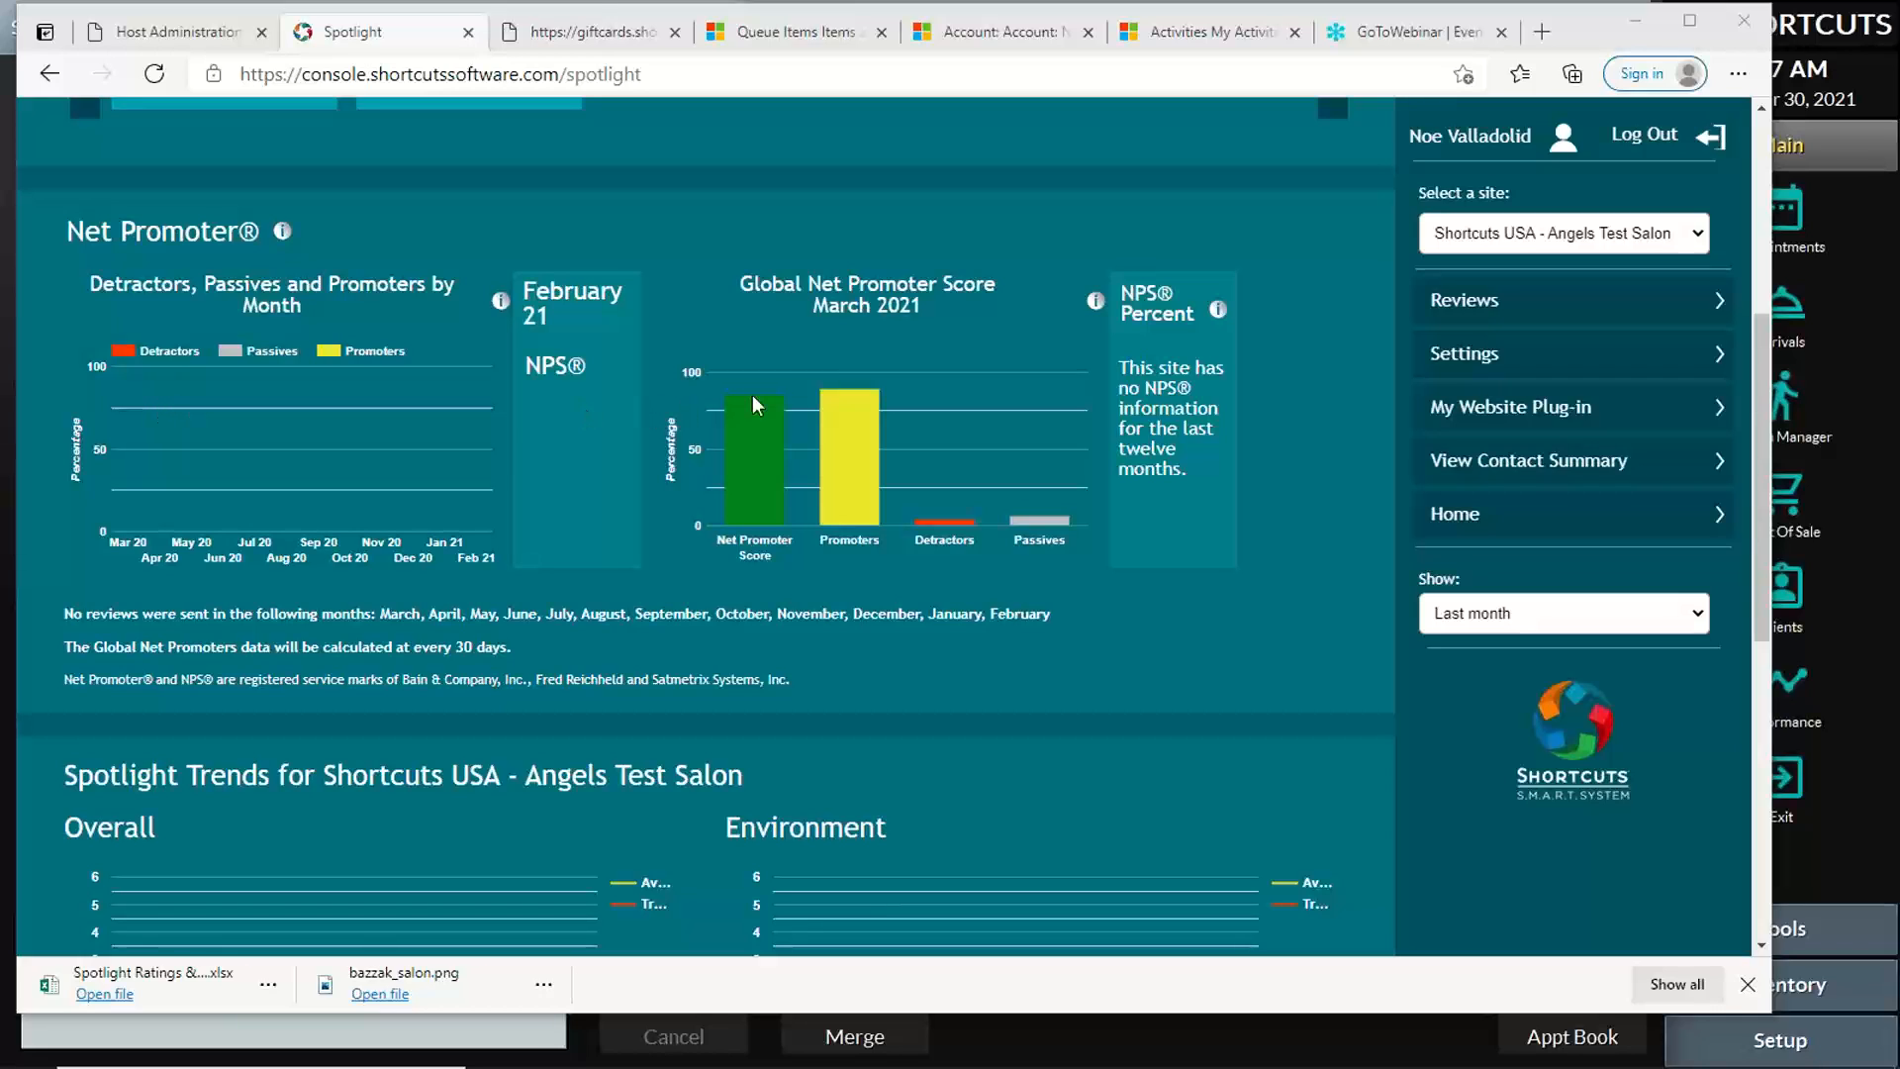
scroll(811, 396, "down", 4)
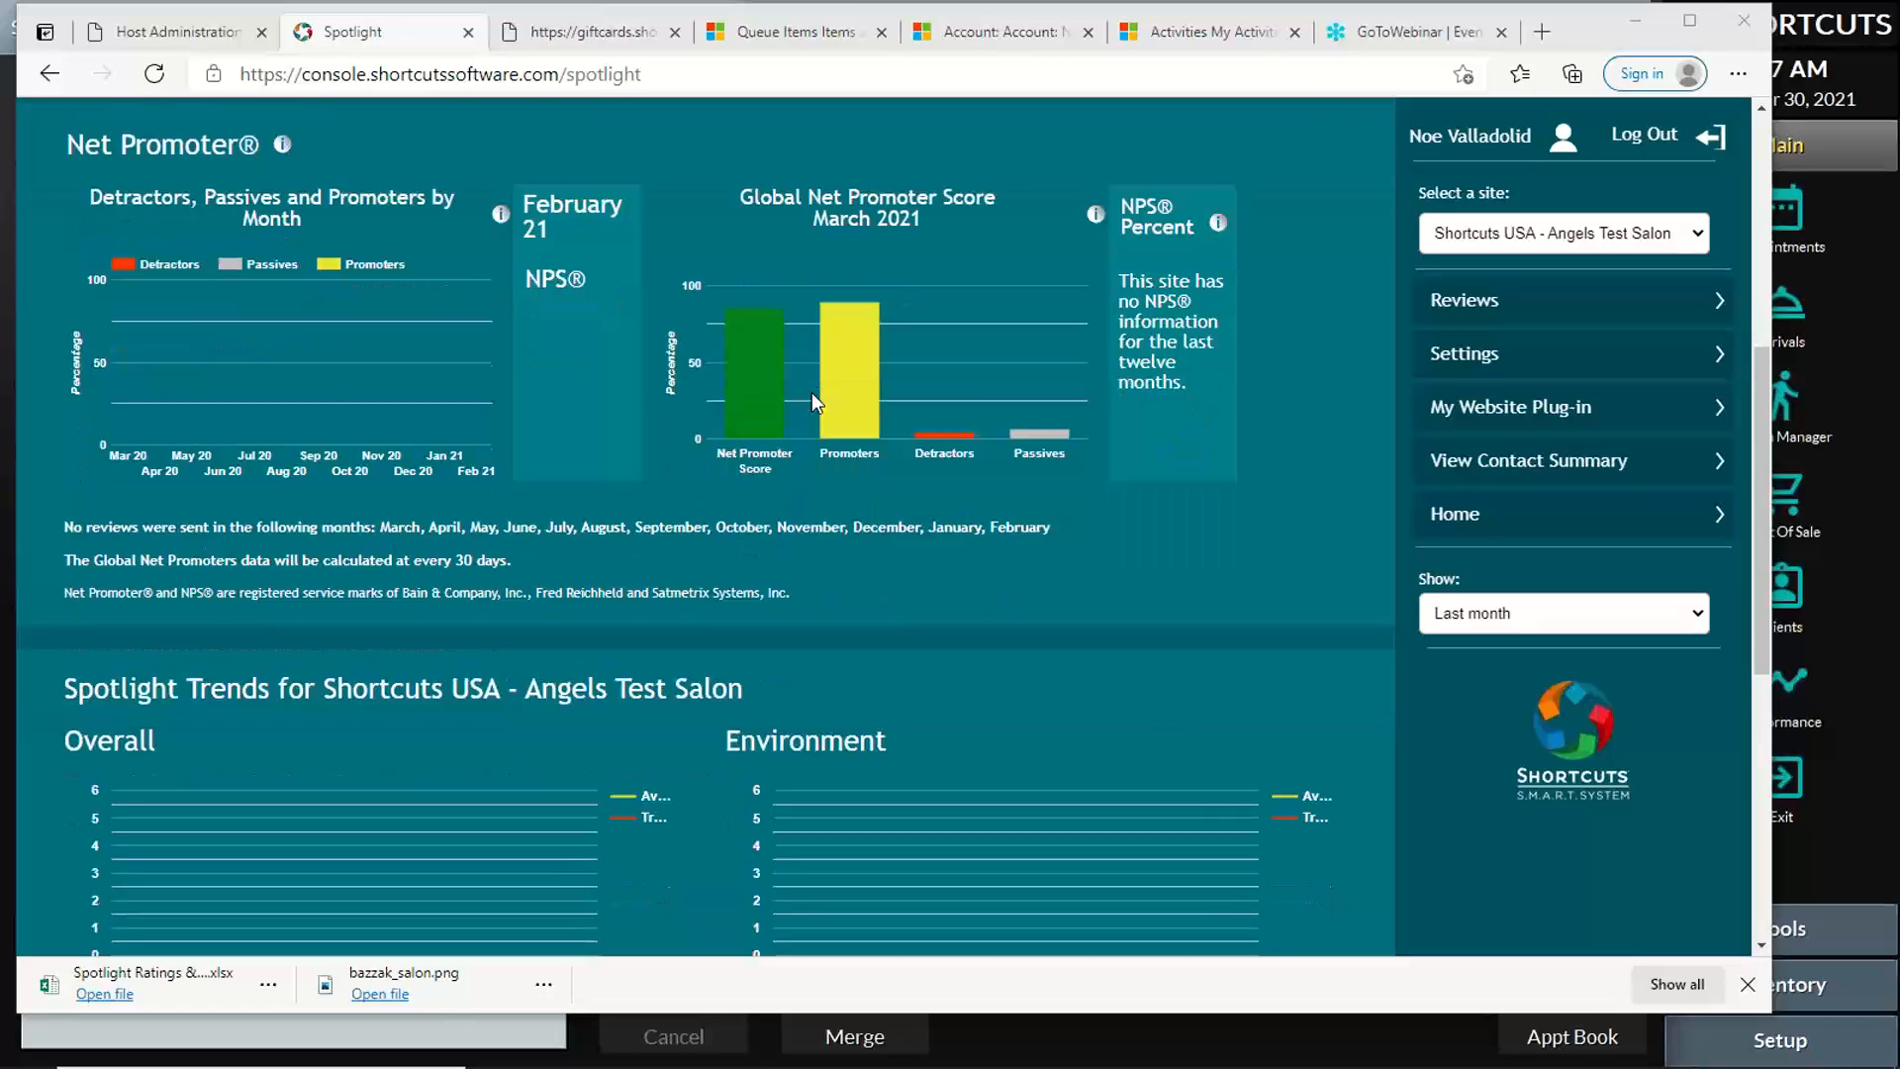
scroll(811, 400, "down", 2)
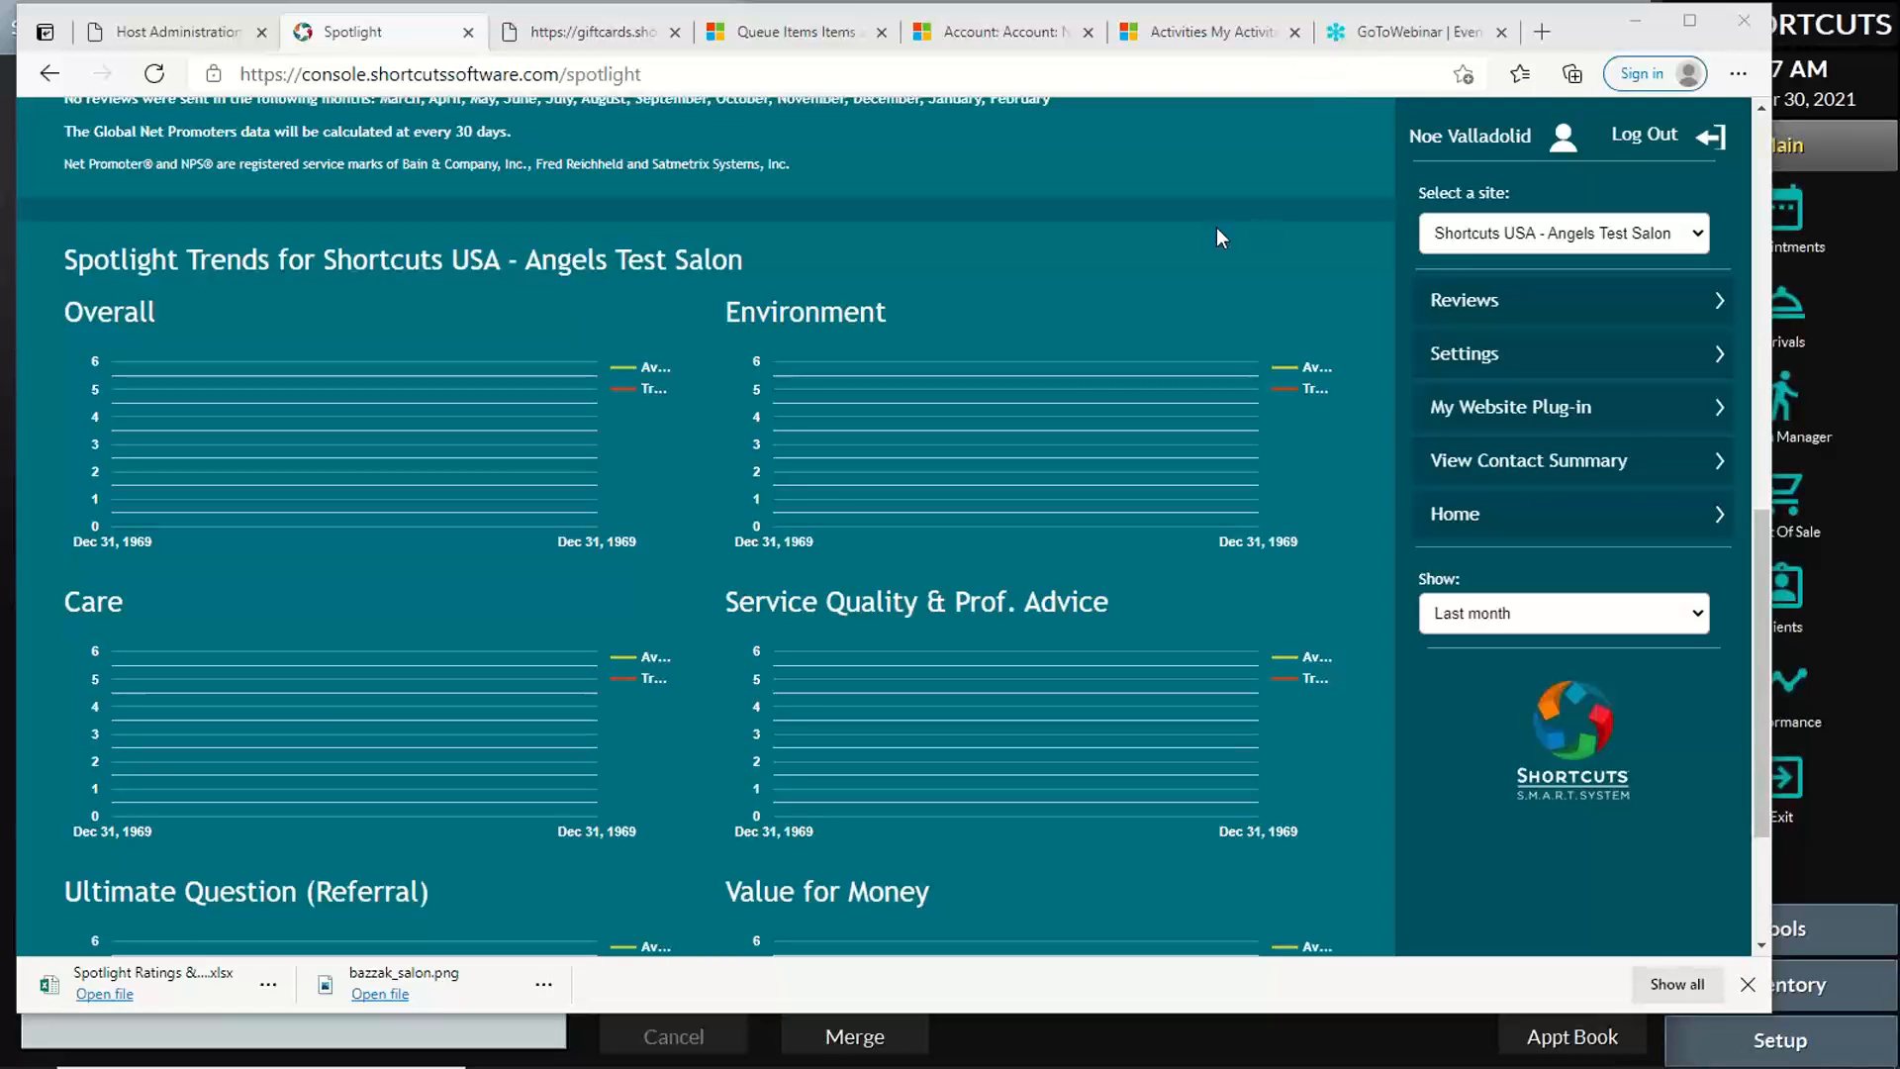
scroll(1213, 228, "down", 3)
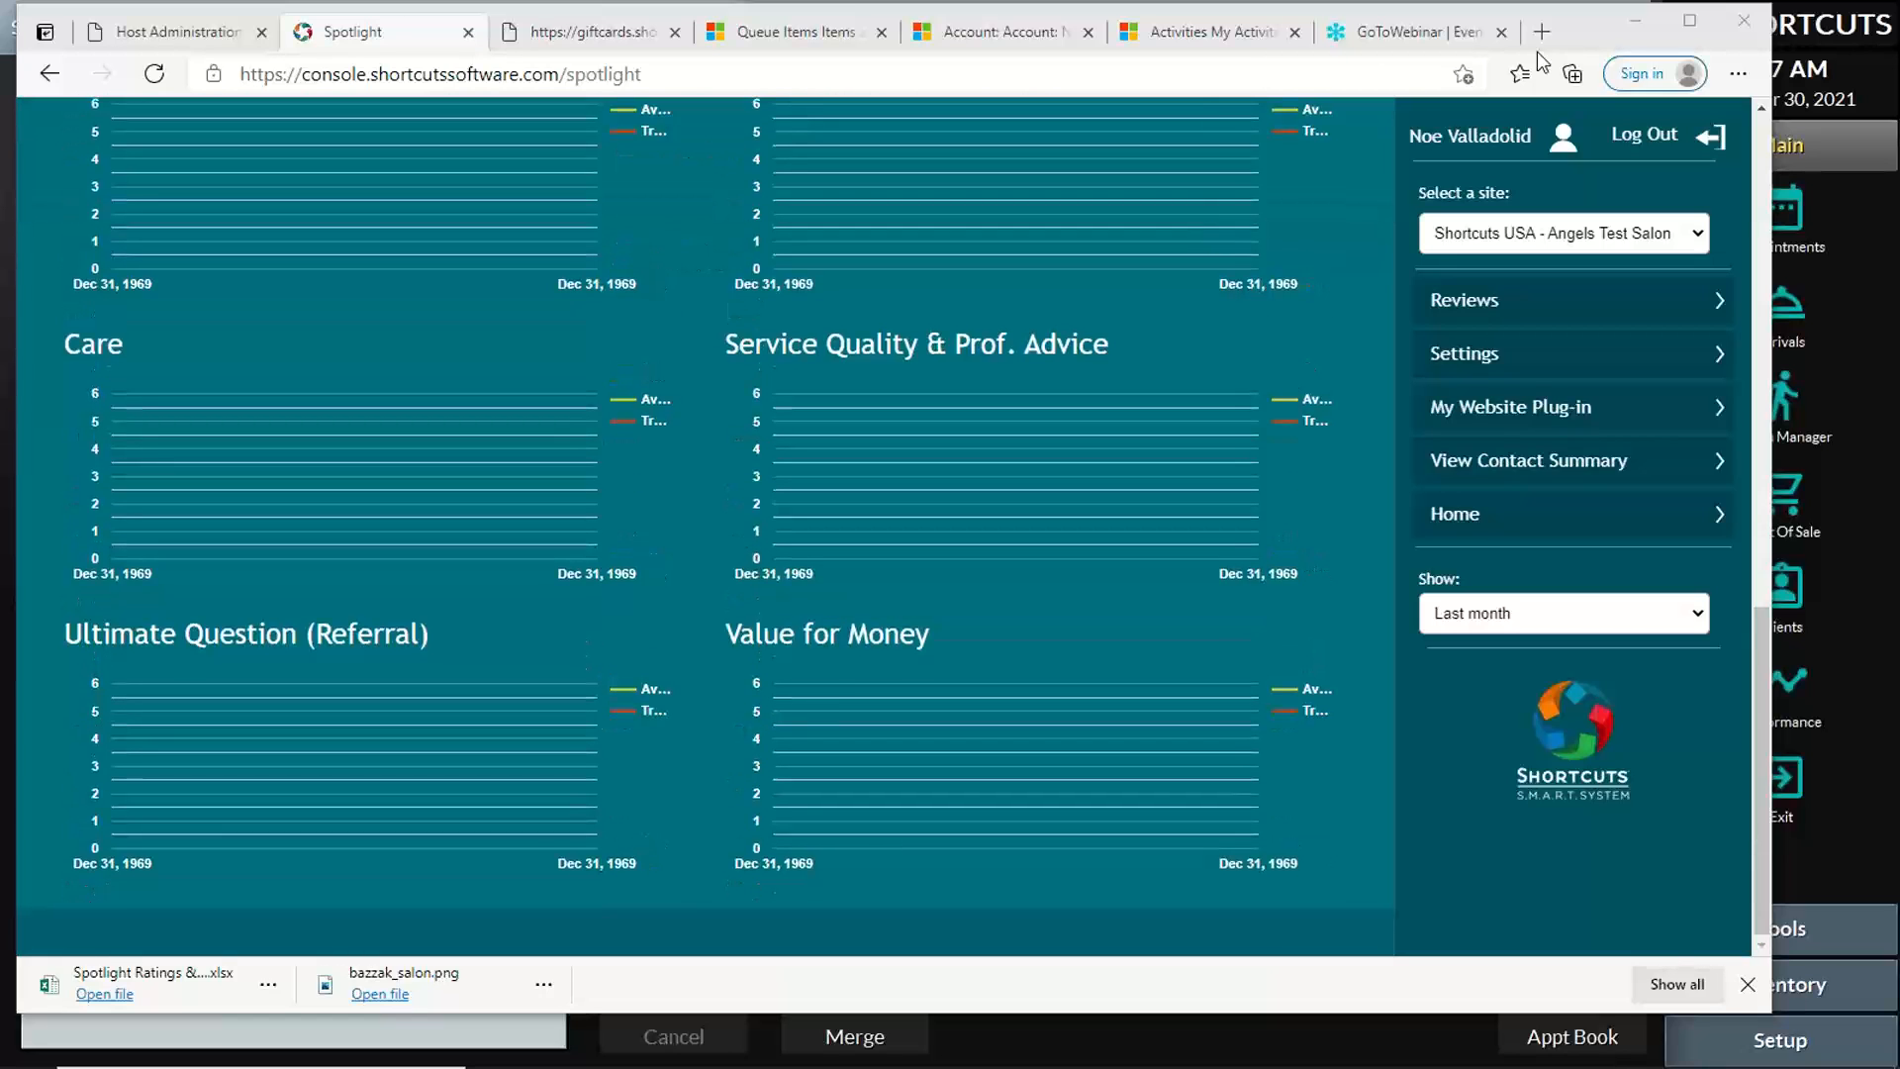
left_click(1689, 19)
scroll(711, 361, "up", 3)
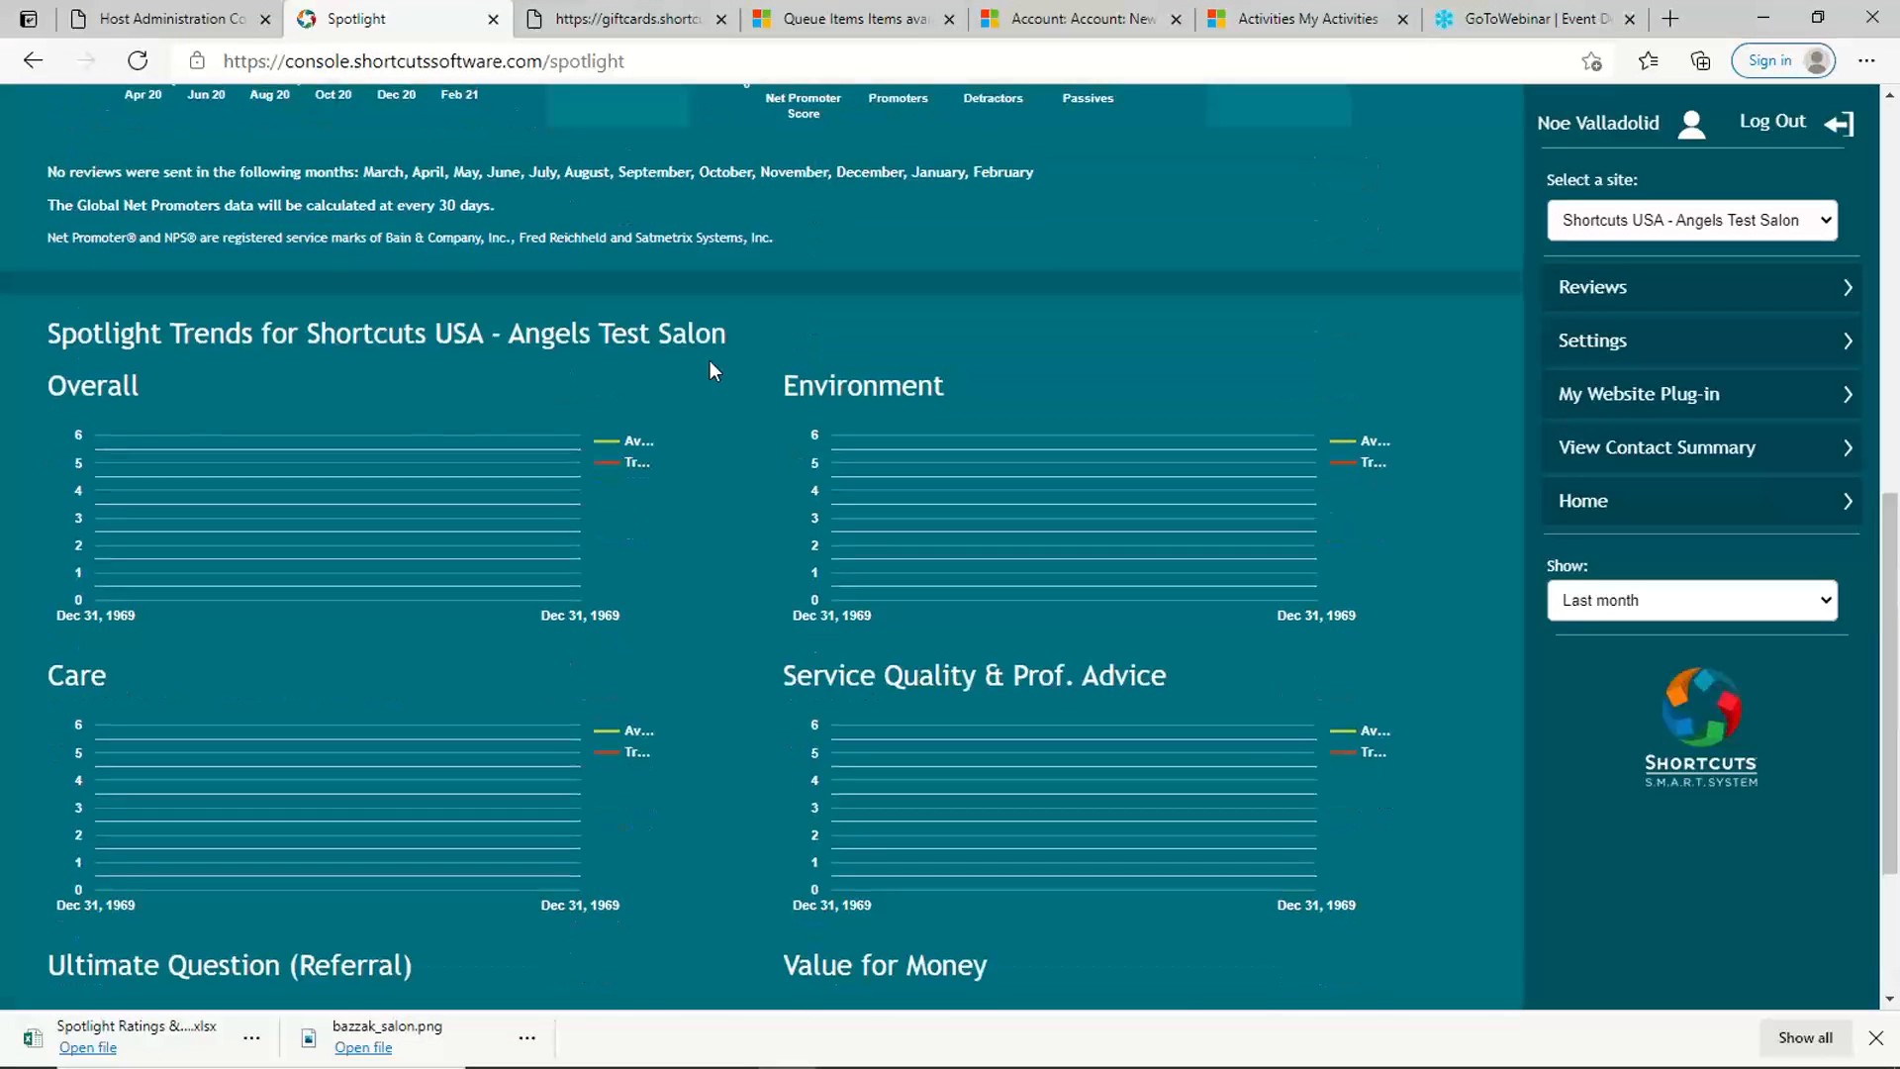
scroll(710, 361, "down", 3)
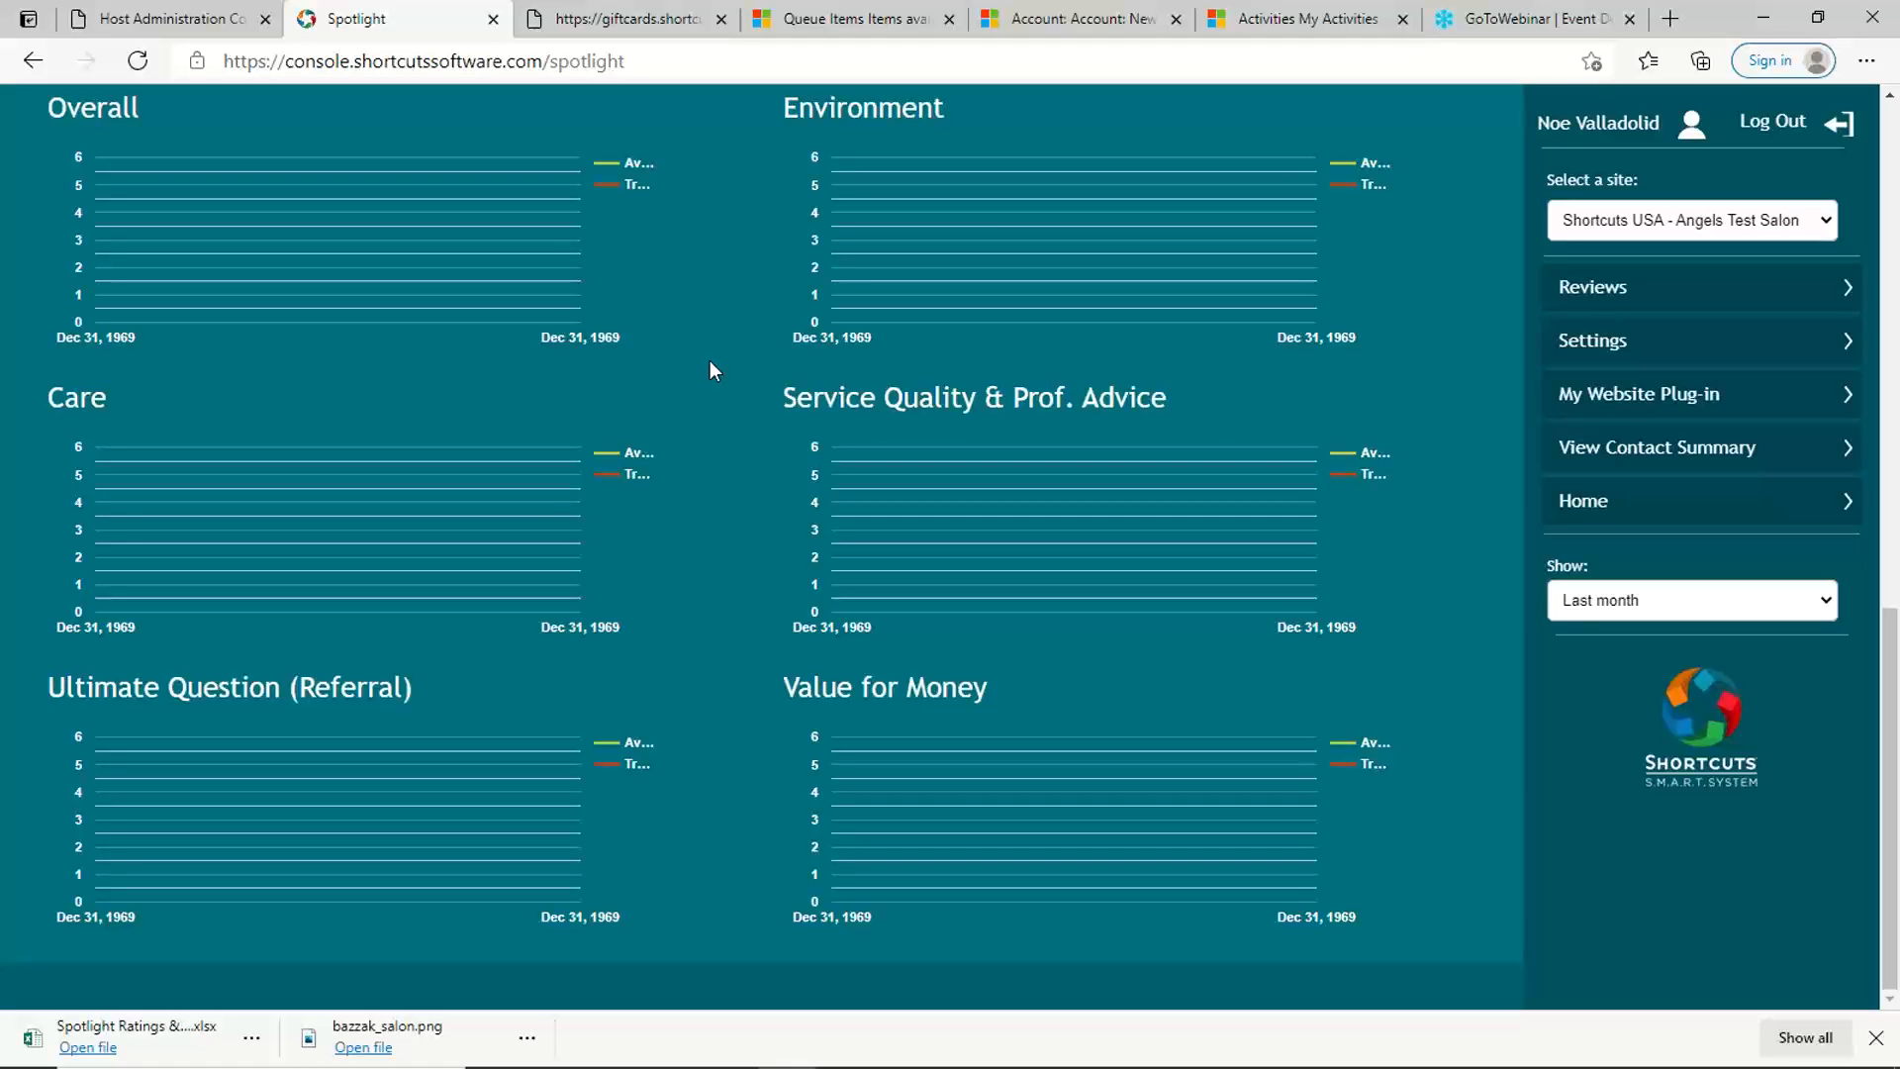
scroll(722, 277, "up", 10)
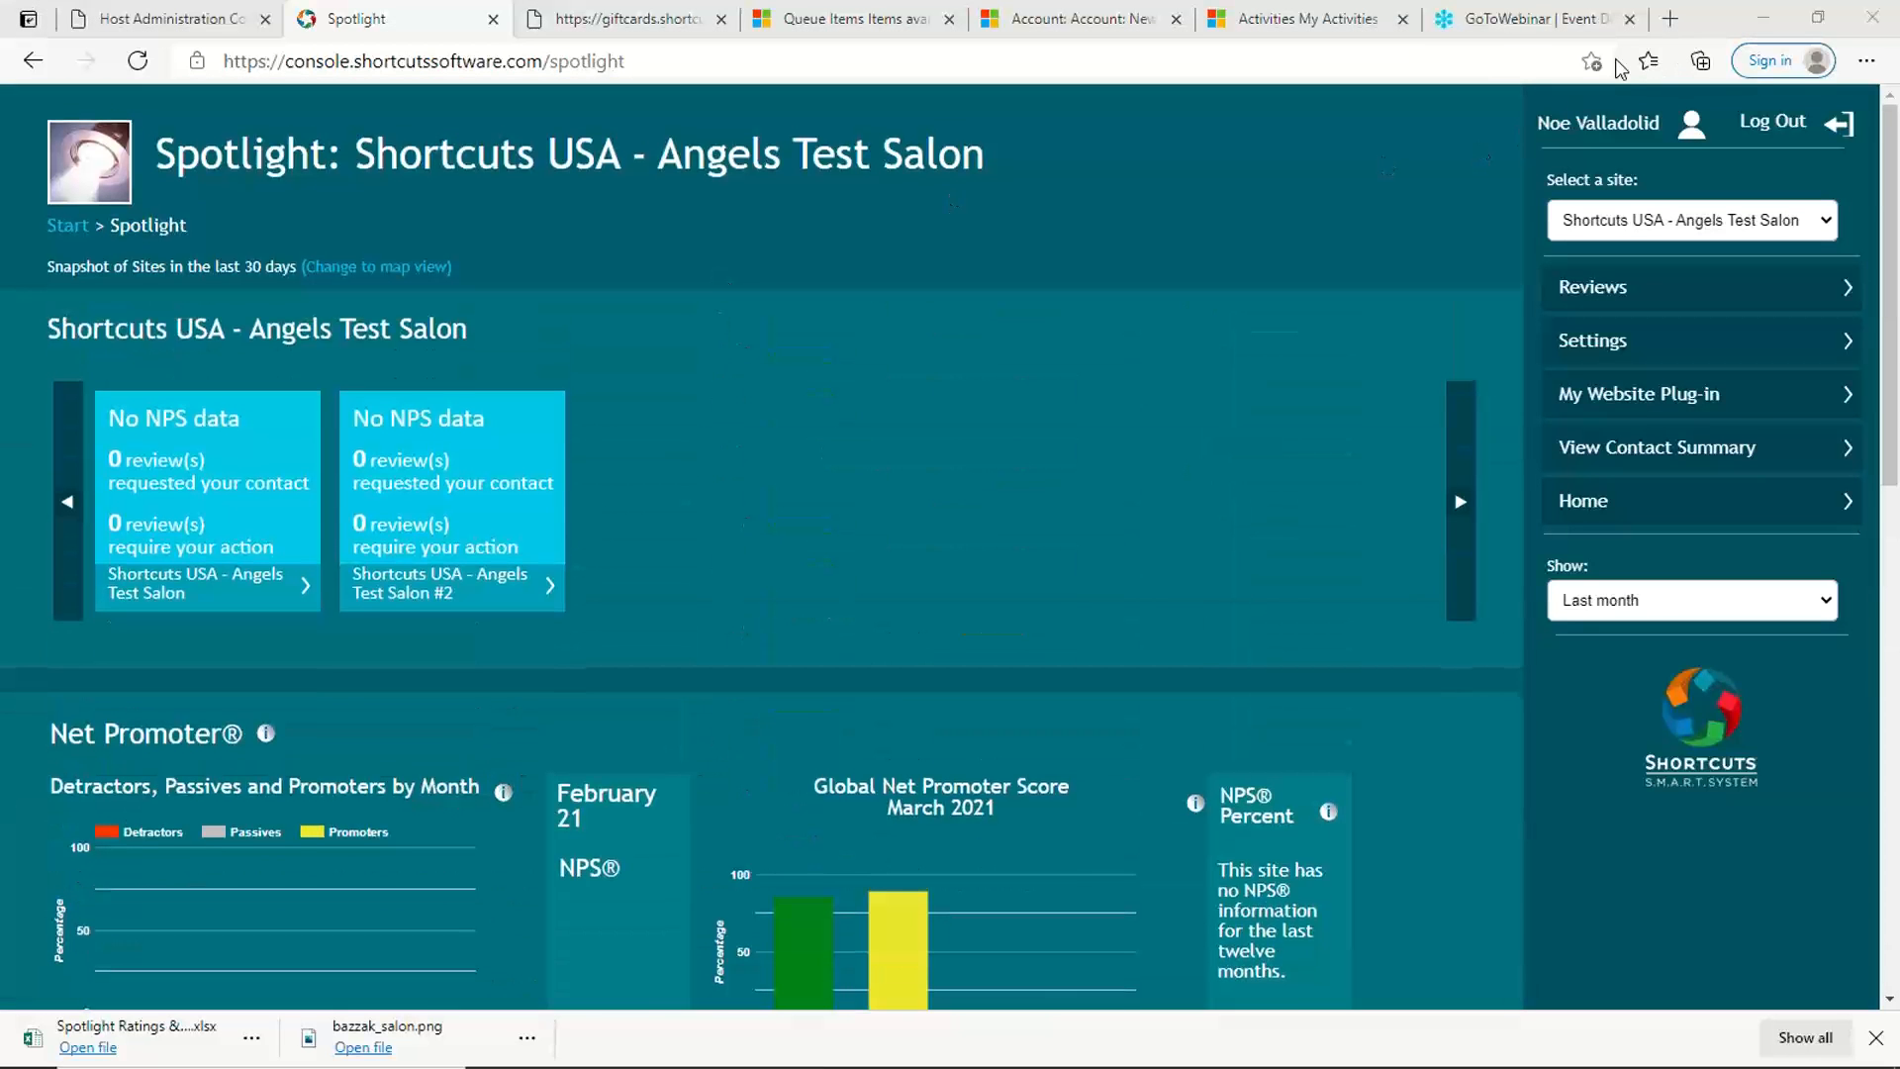
Step: View the Spotlight reviews summary for Angels Test Salon #2 and for Angels Test Salon, and return to the Spotlight overview
left_click(1619, 289)
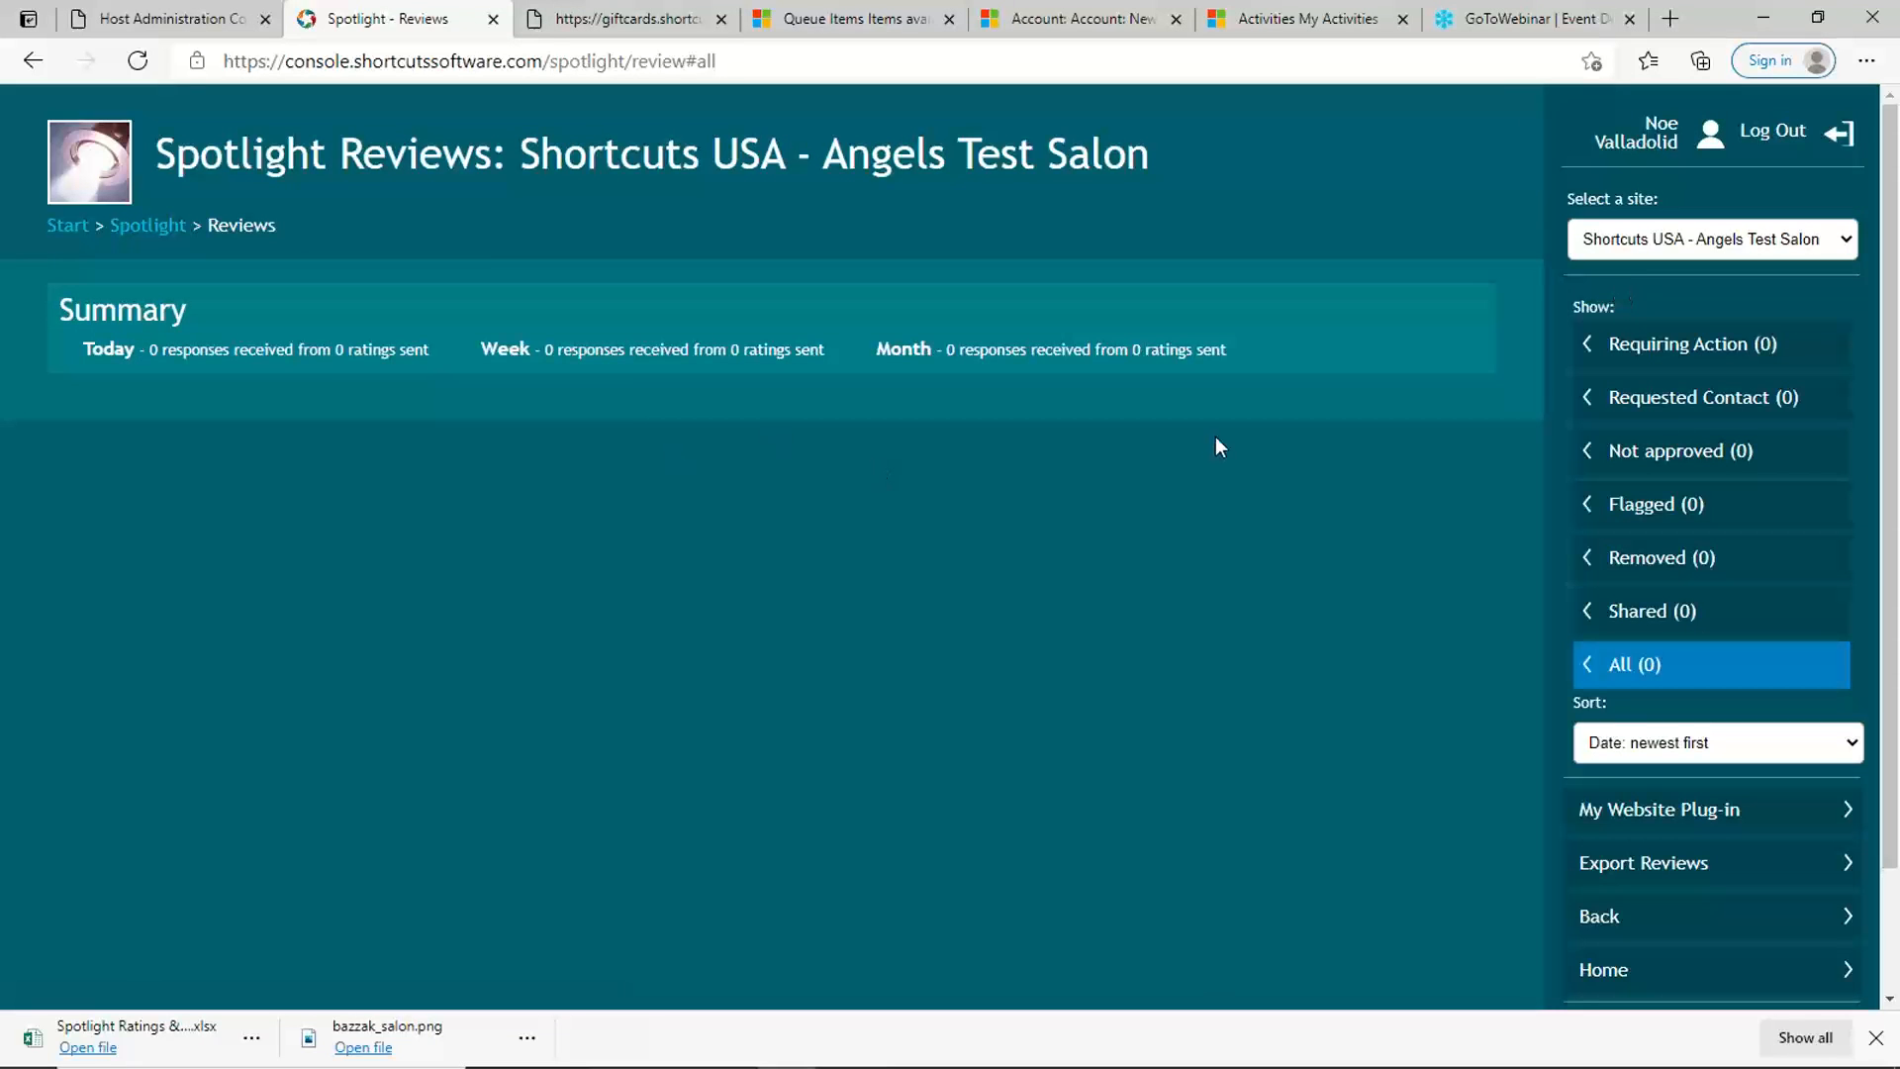
left_click(1717, 243)
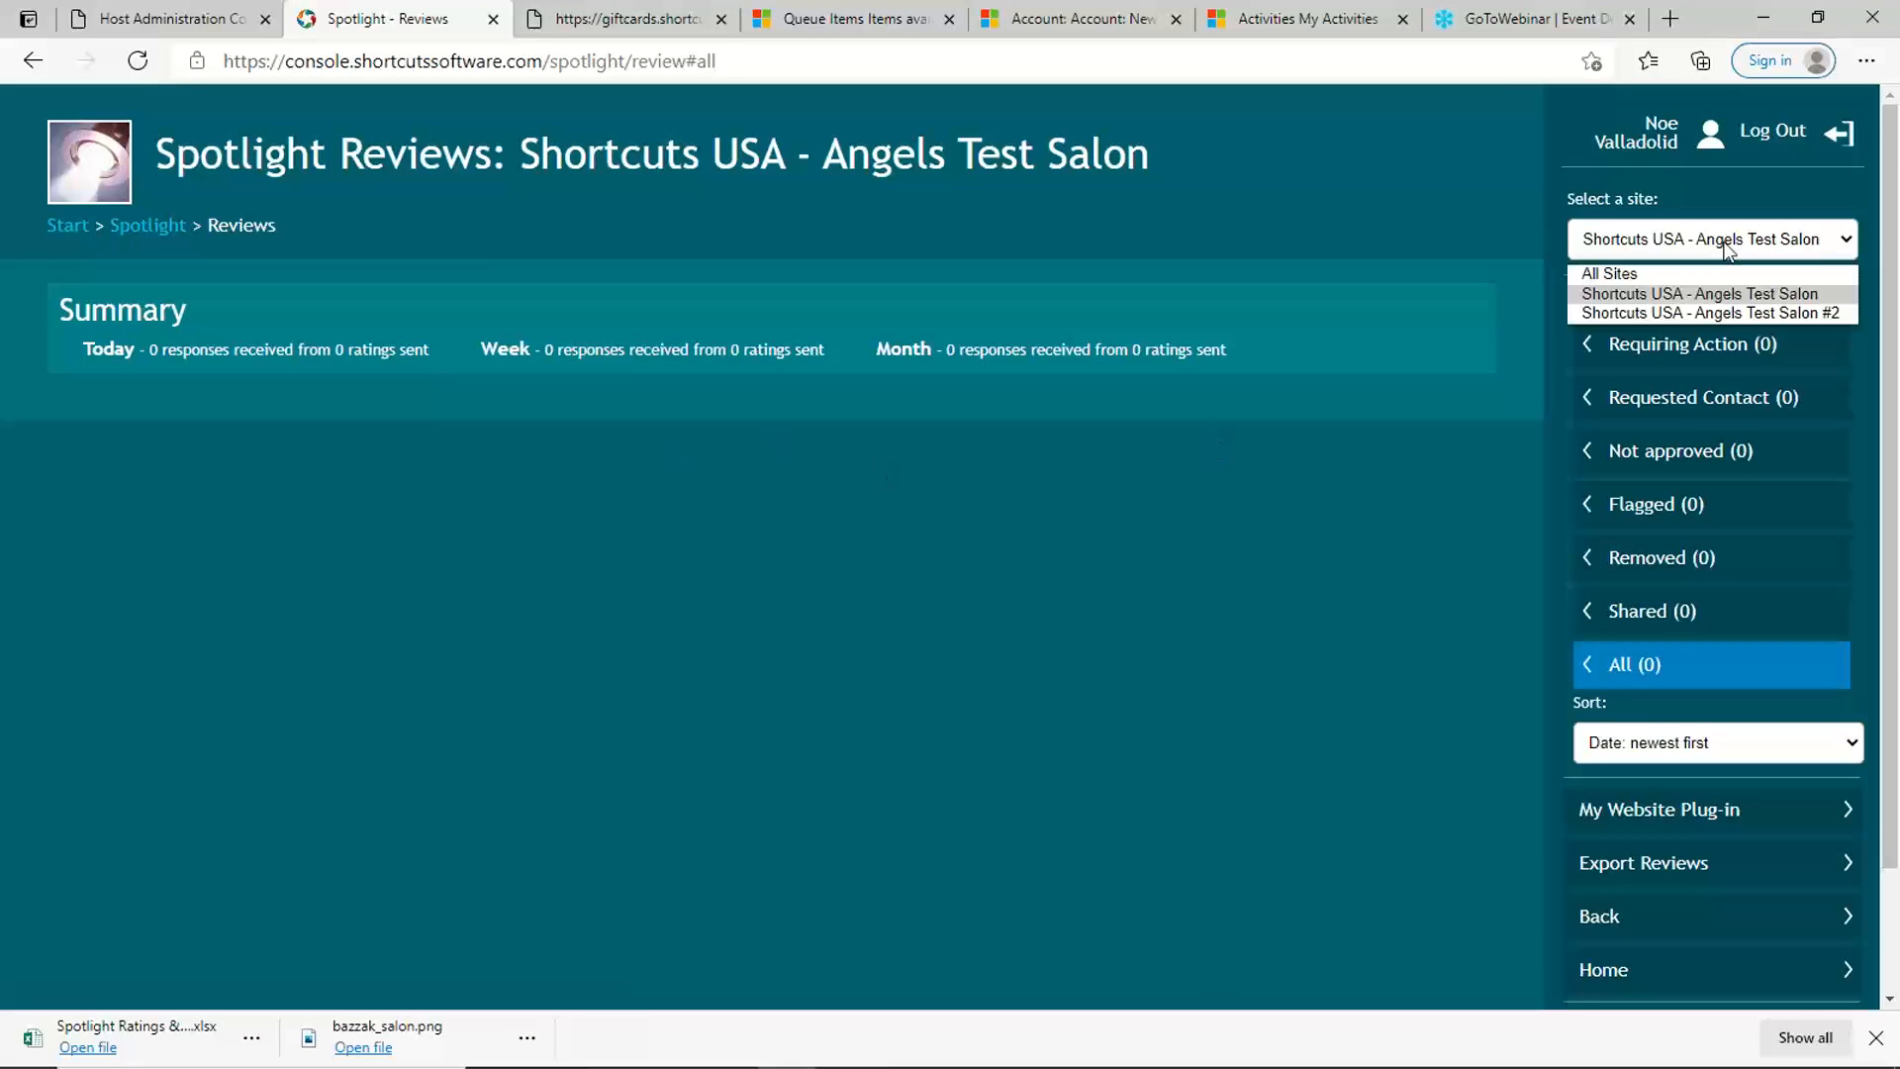
left_click(1739, 310)
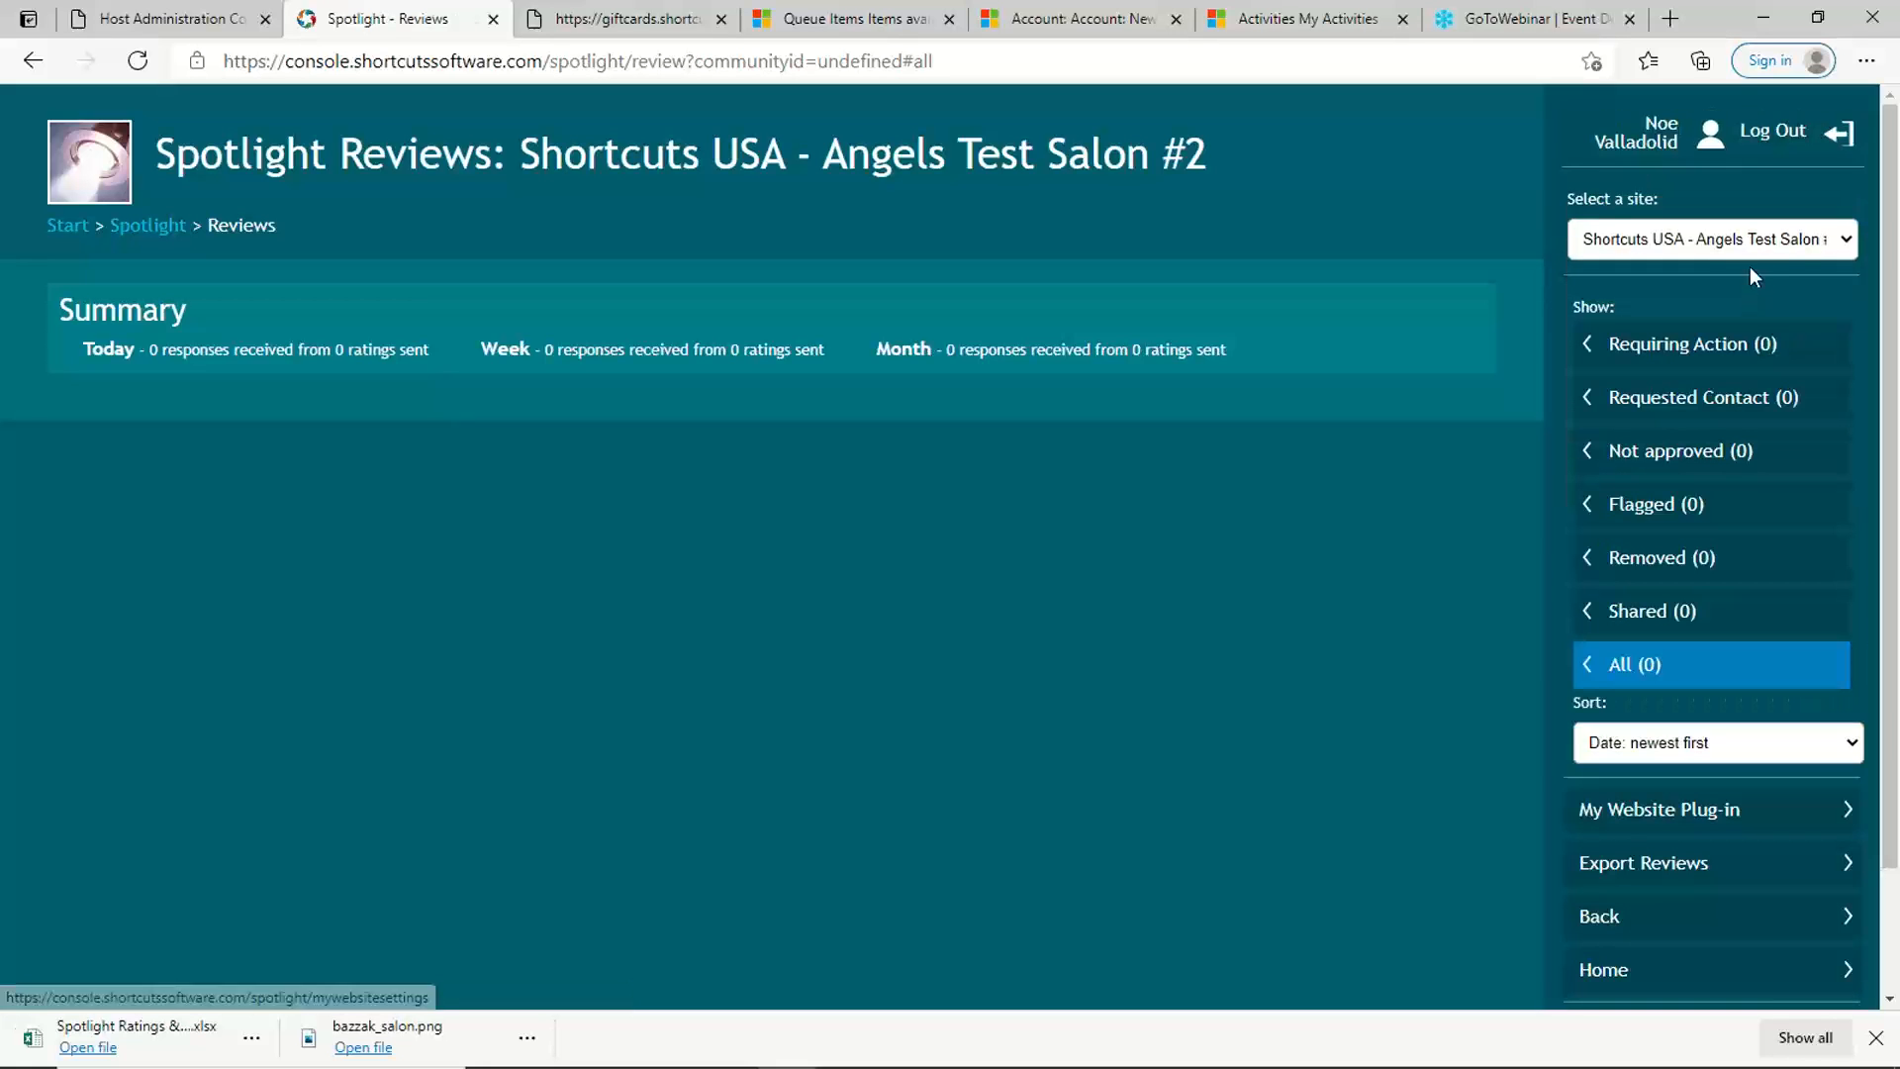
left_click(1754, 247)
left_click(1747, 293)
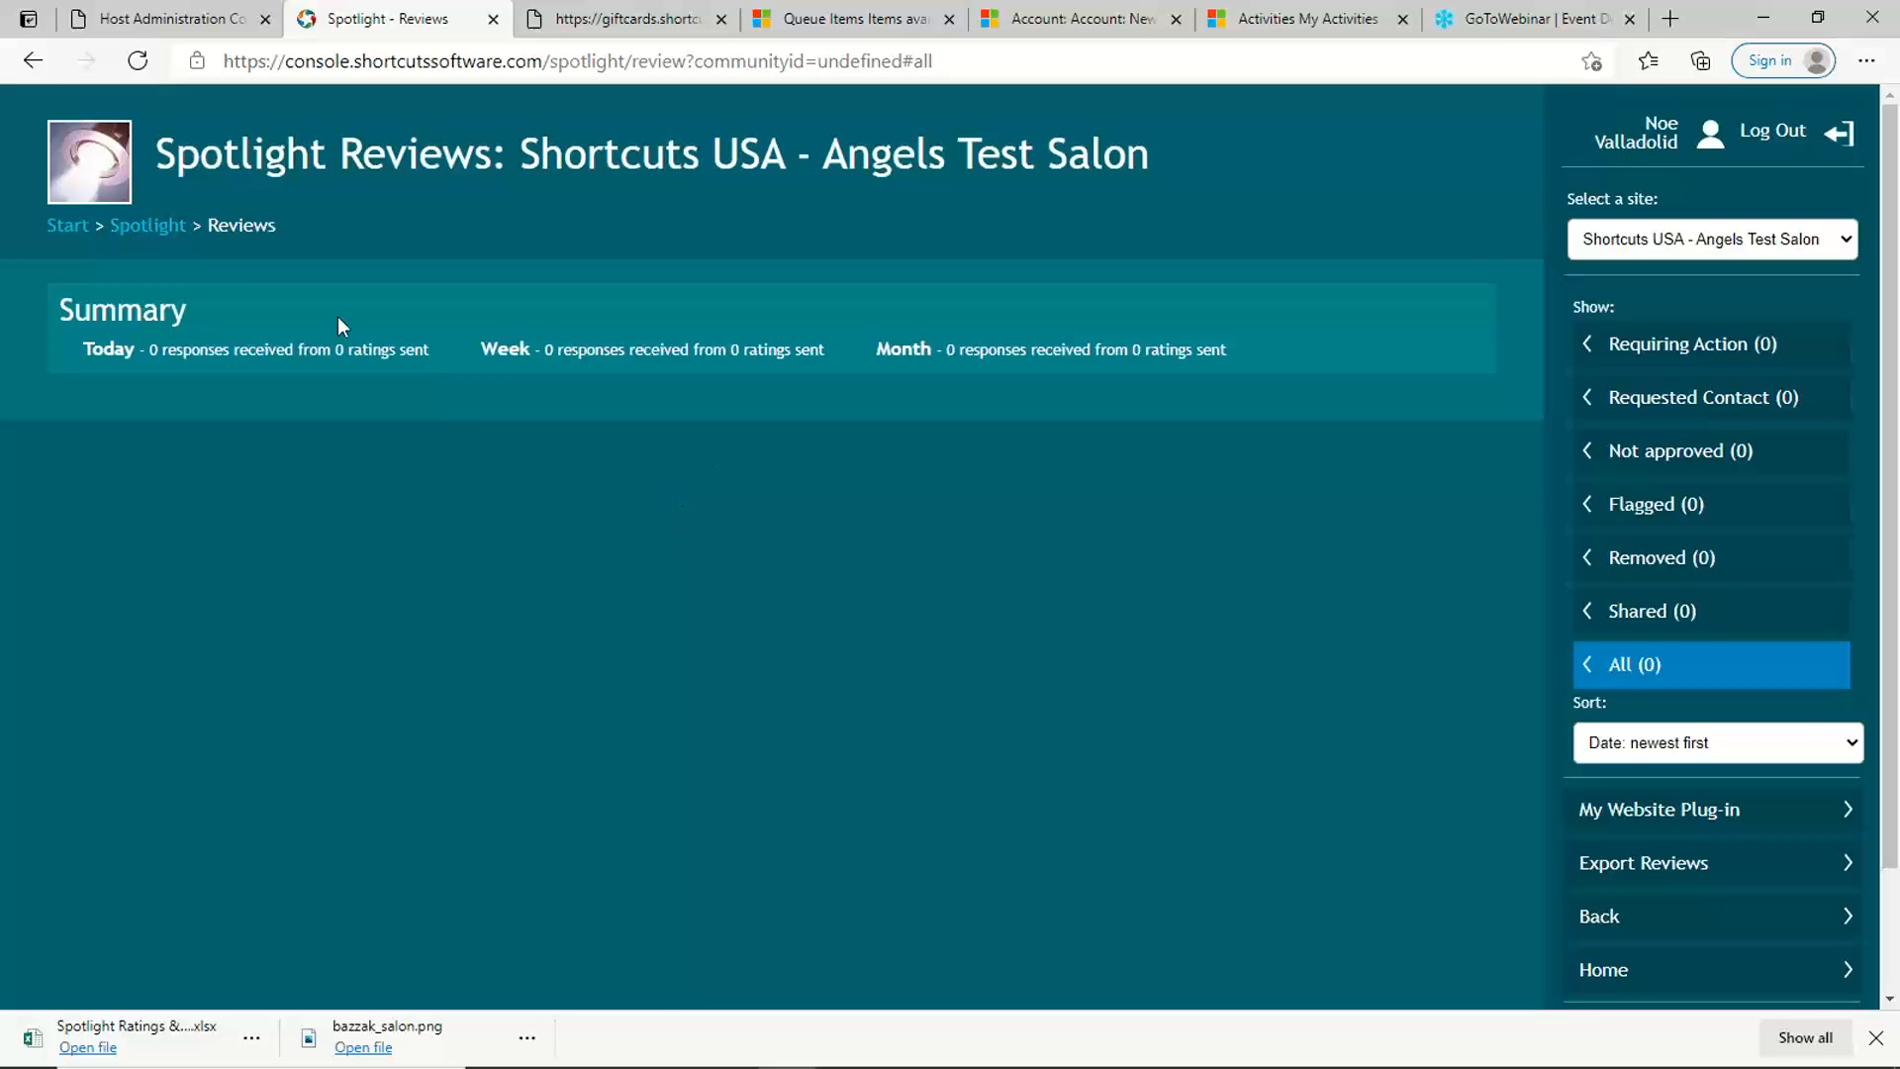
left_click(166, 225)
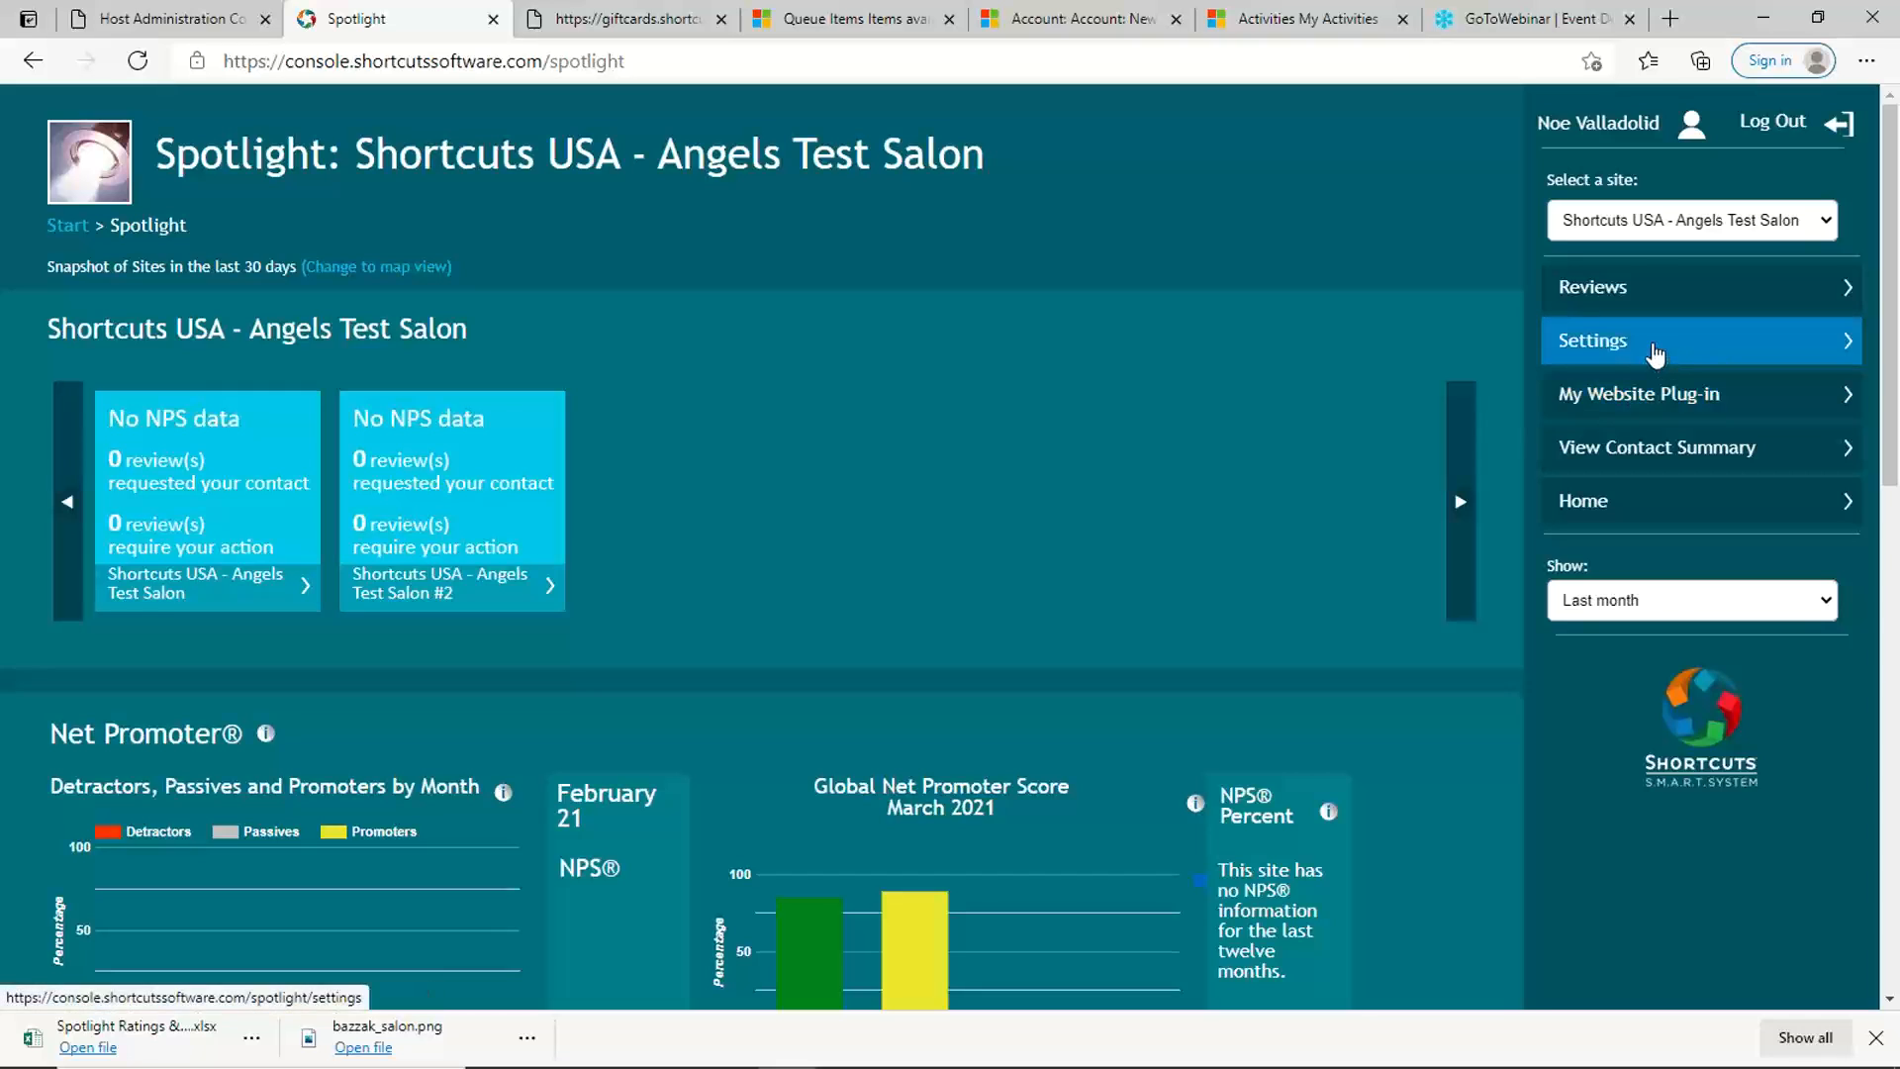
Step: Open the Spotlight settings, try Every visit as the client contact frequency, and set it back to Once every 3 months
left_click(1565, 344)
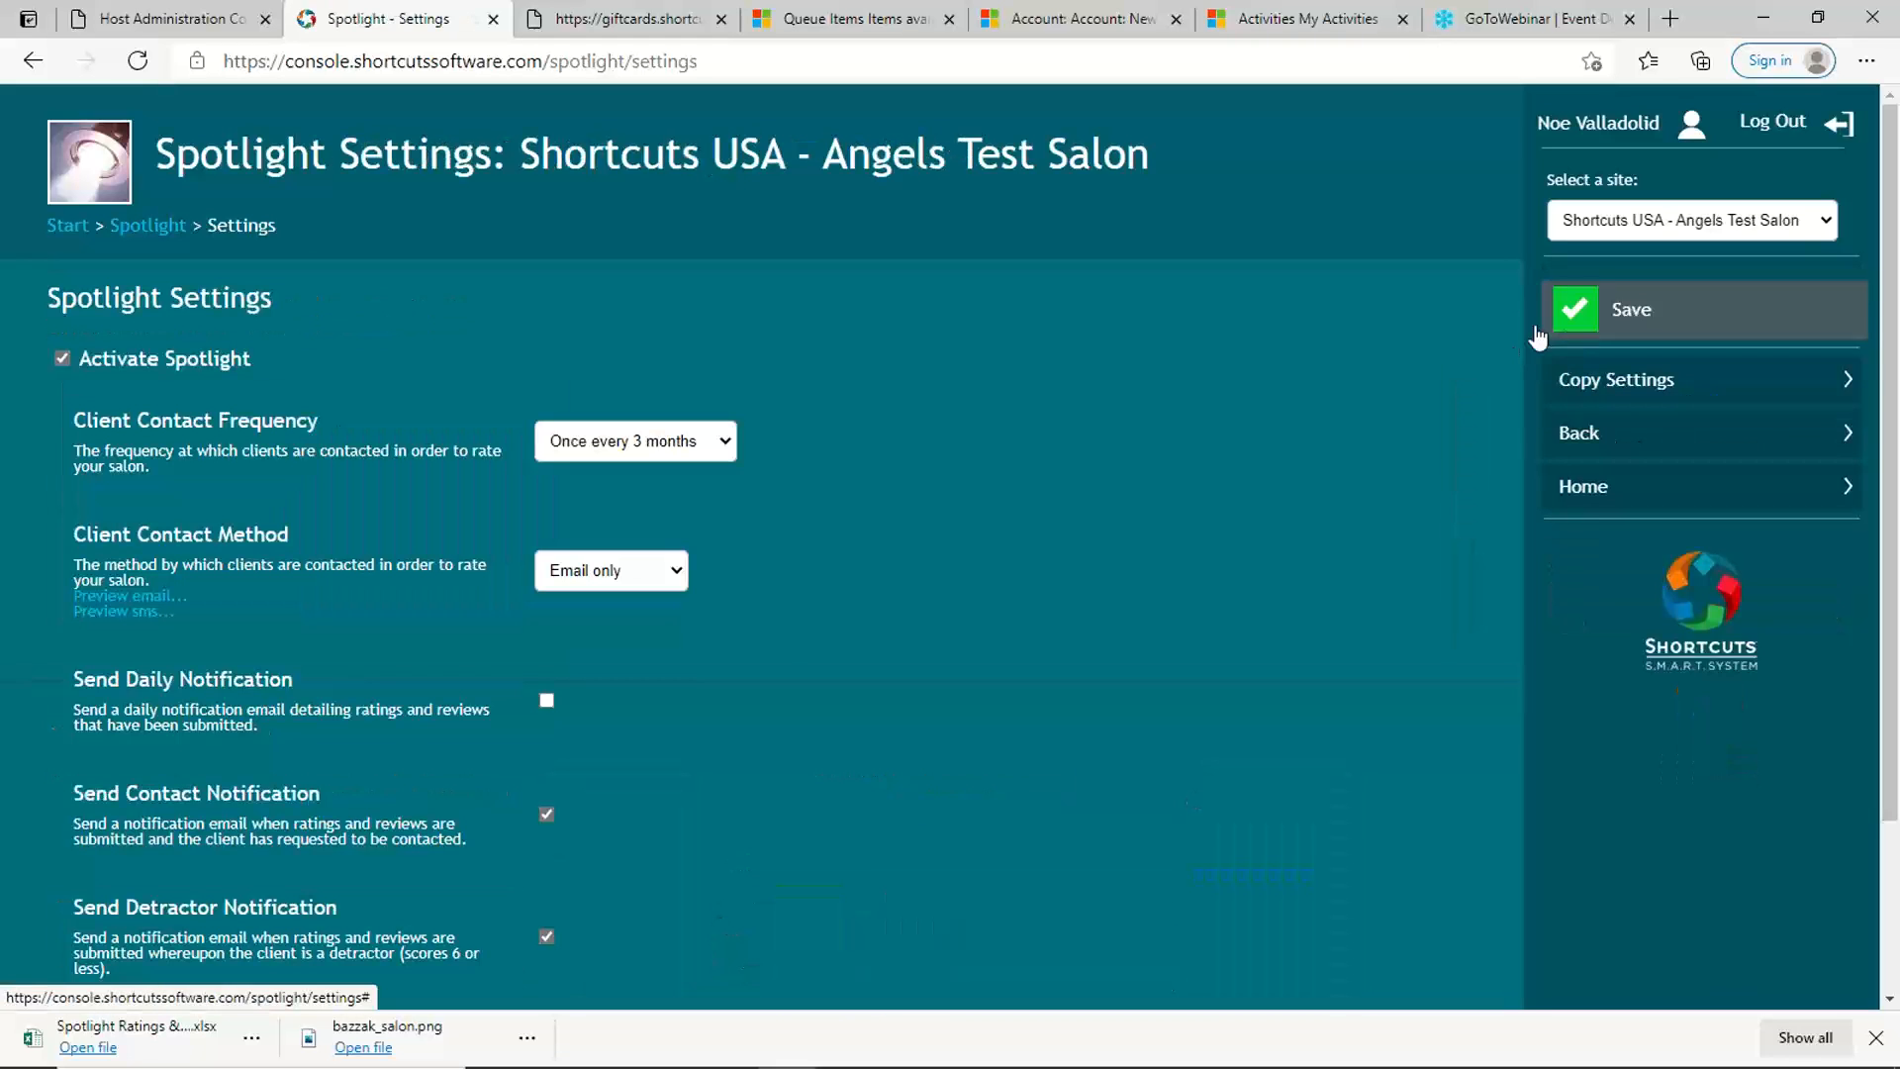
left_click(727, 444)
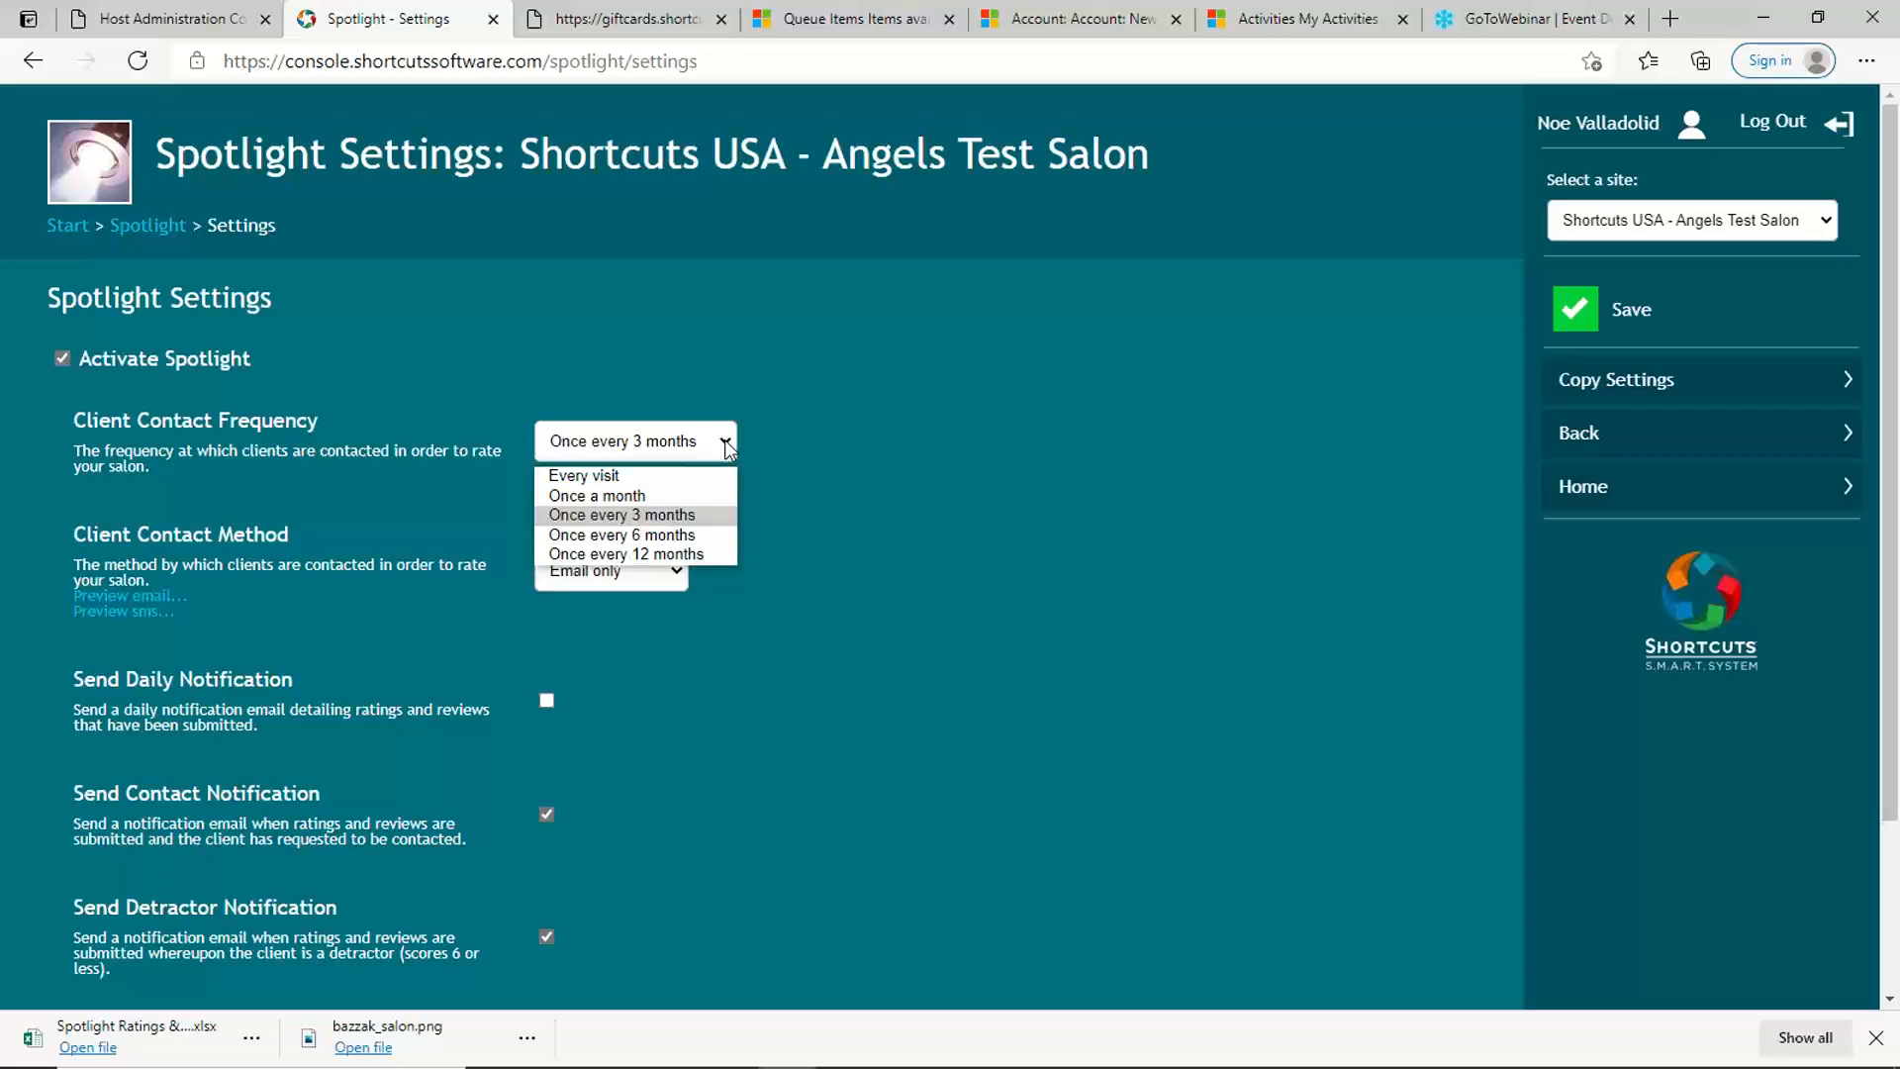
key("Up")
key("Up")
key("Return")
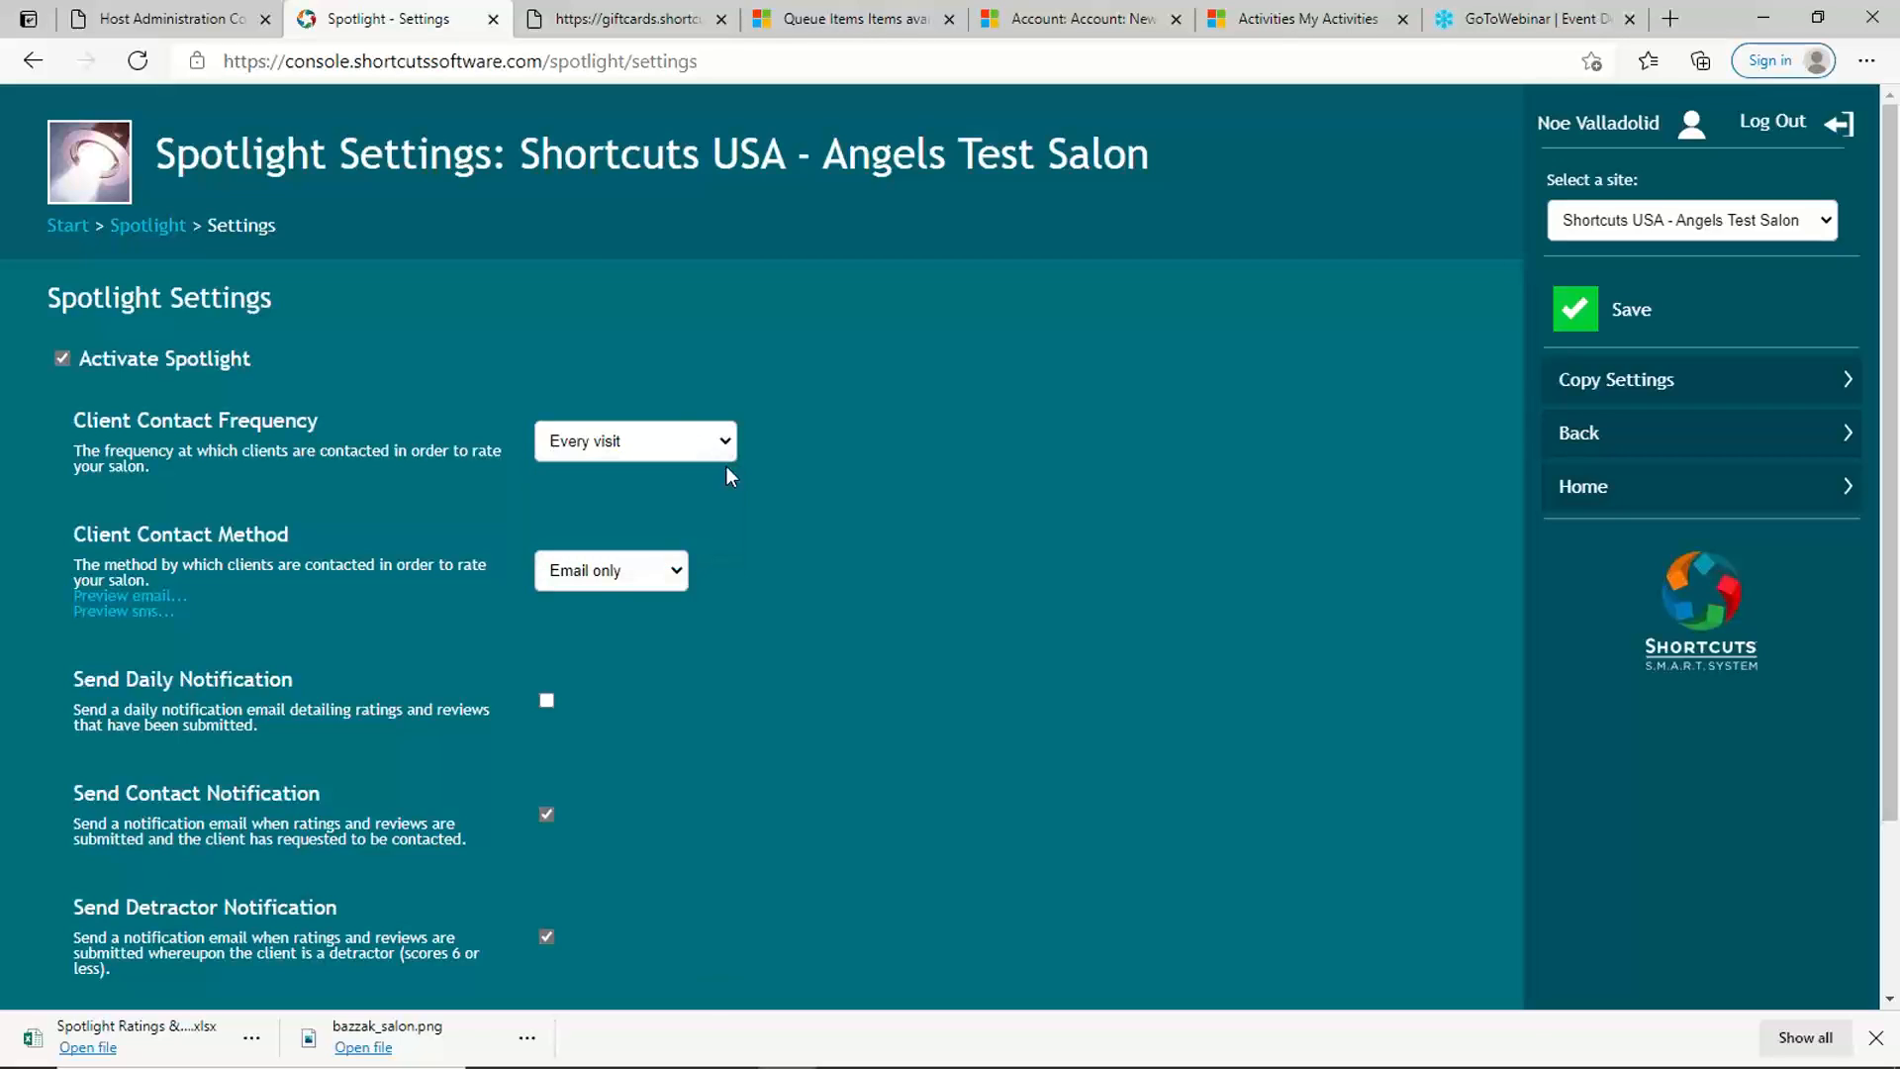
left_click(727, 447)
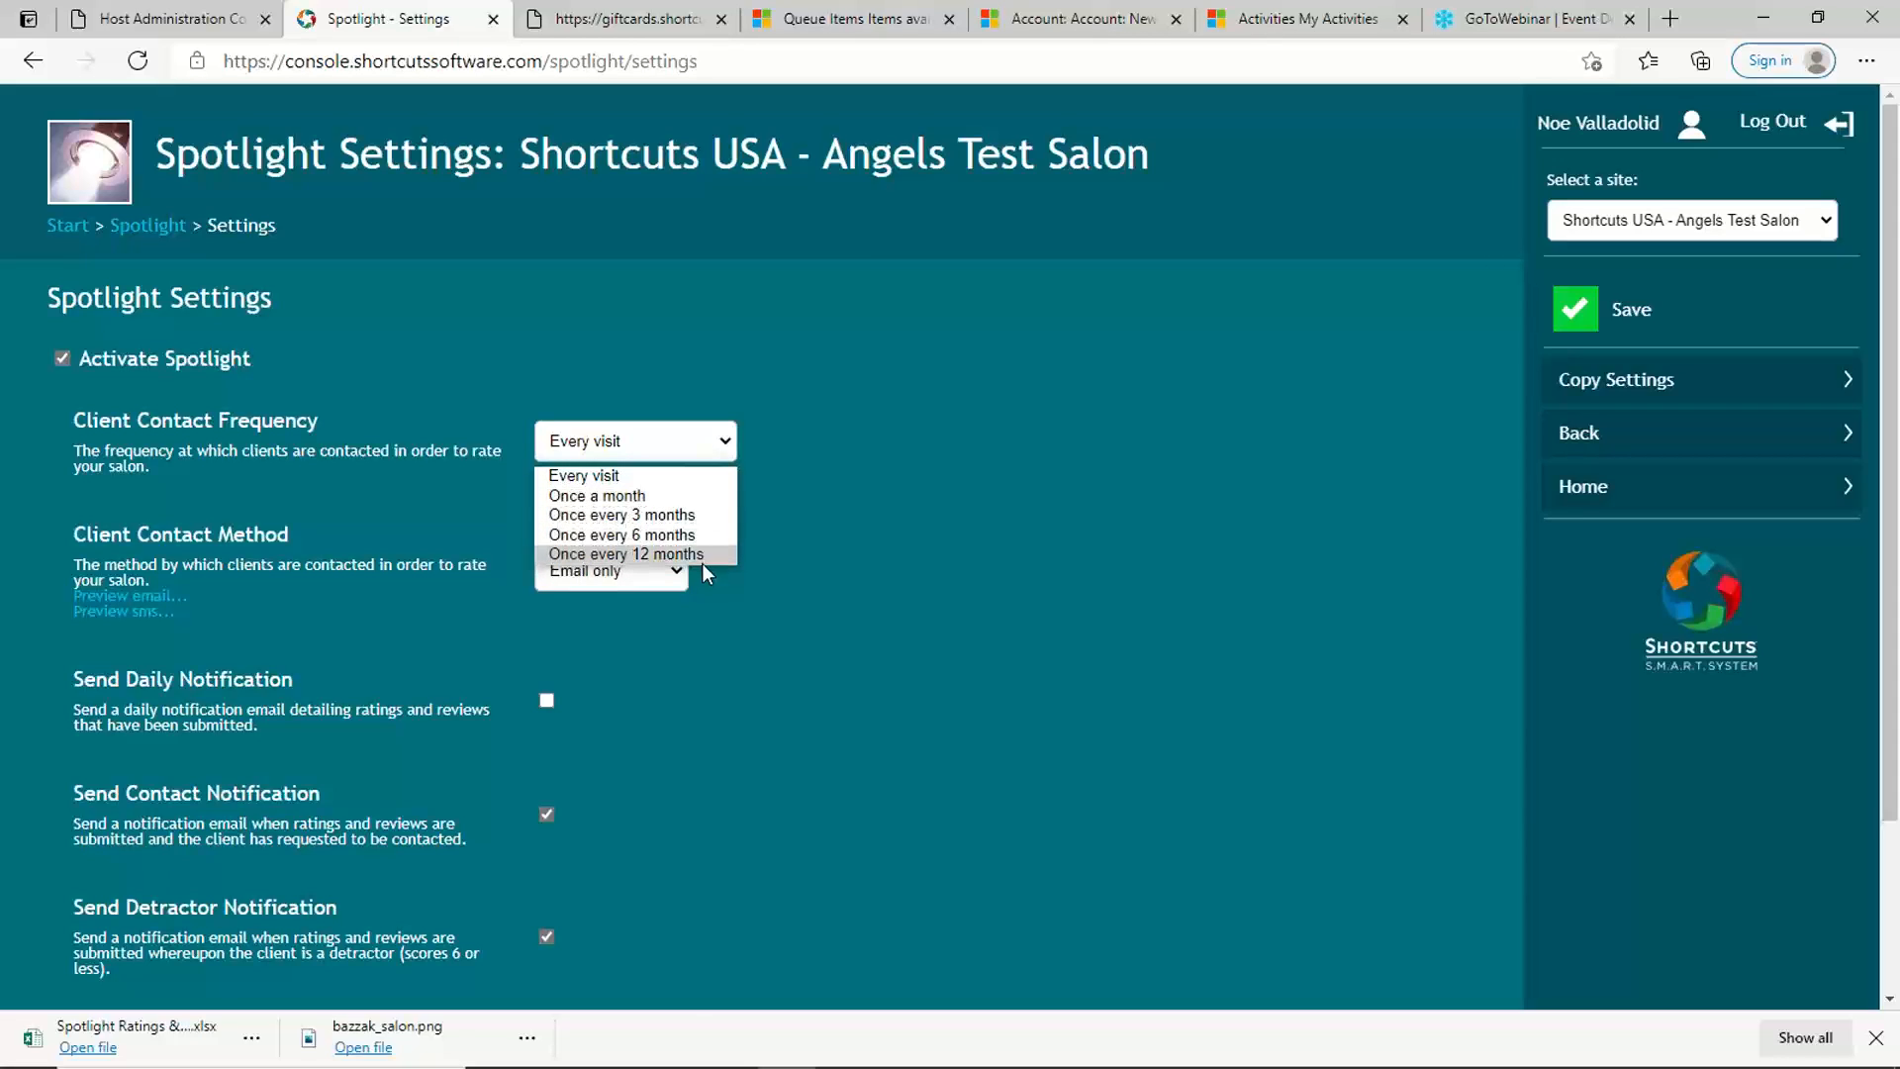
left_click(699, 513)
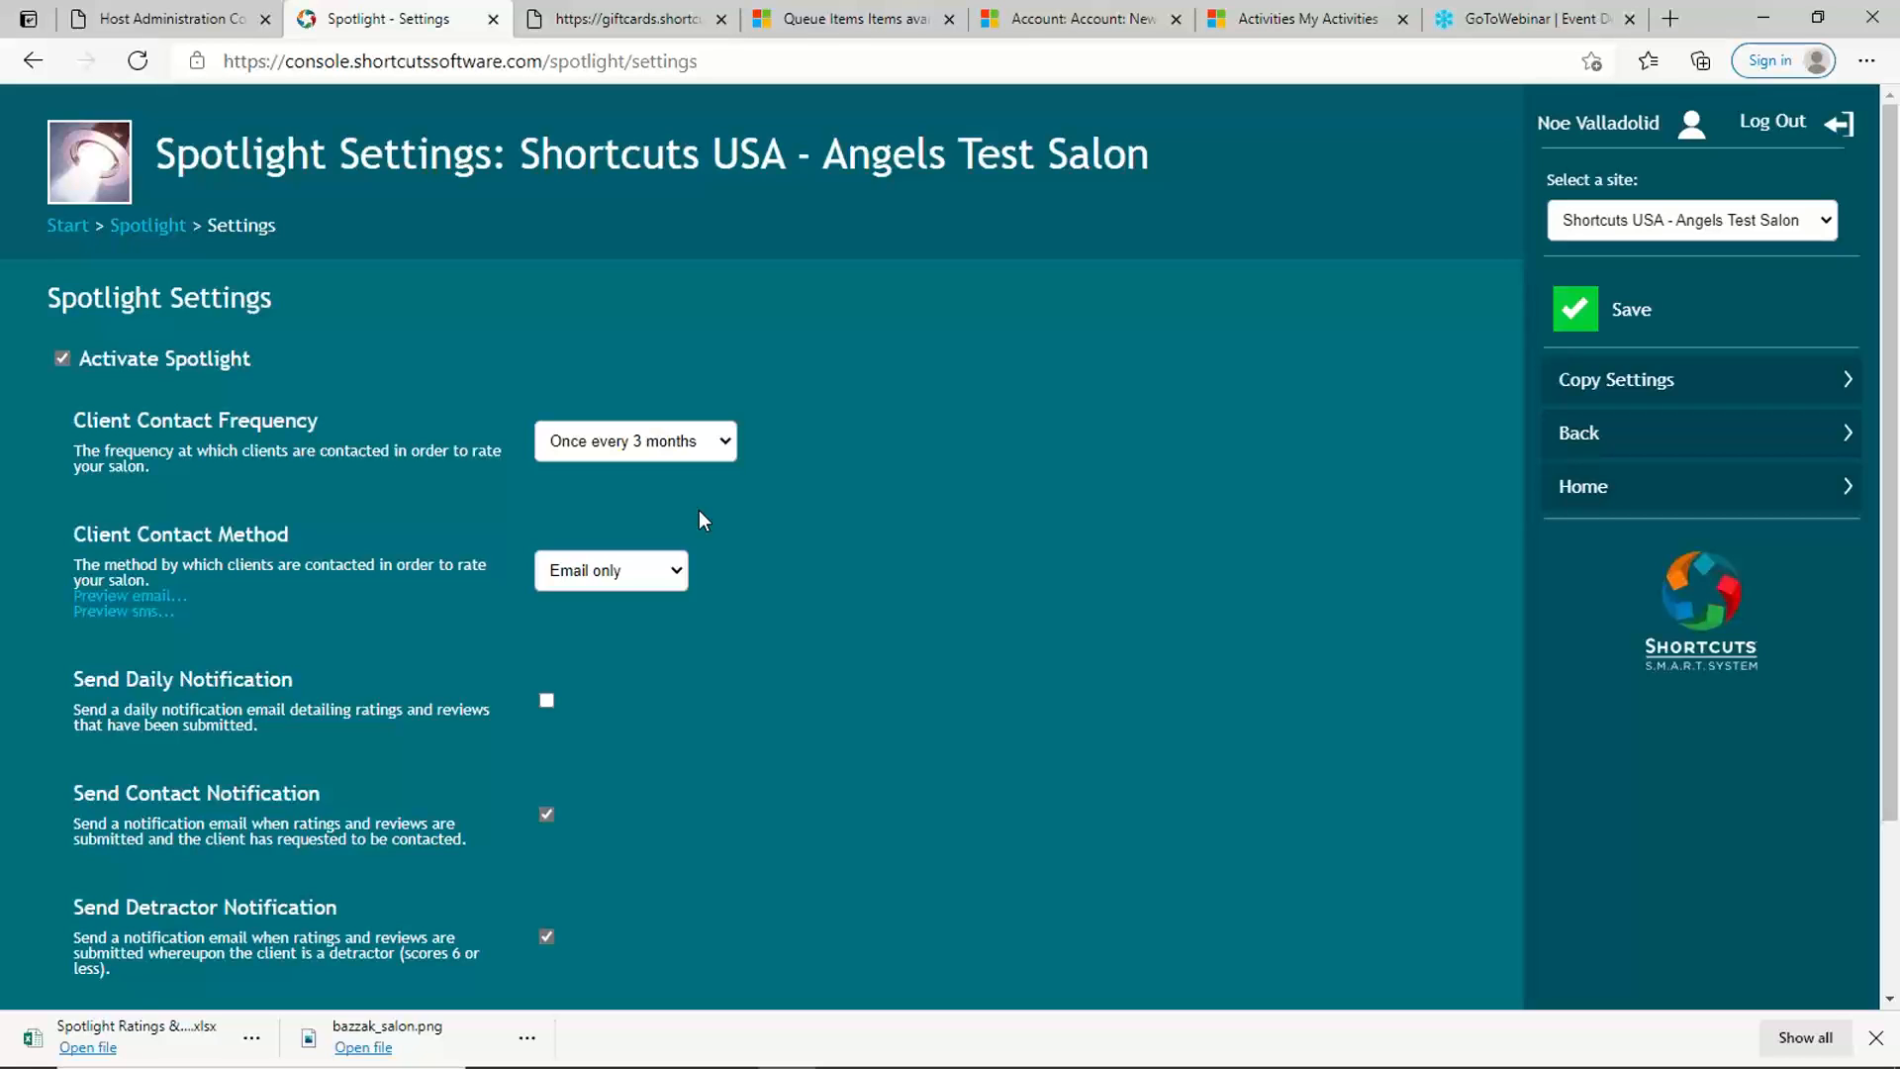
Step: Examine the client contact method options, keeping Email only, and review the notification settings and notification email address field
scroll(699, 511, "down", 3)
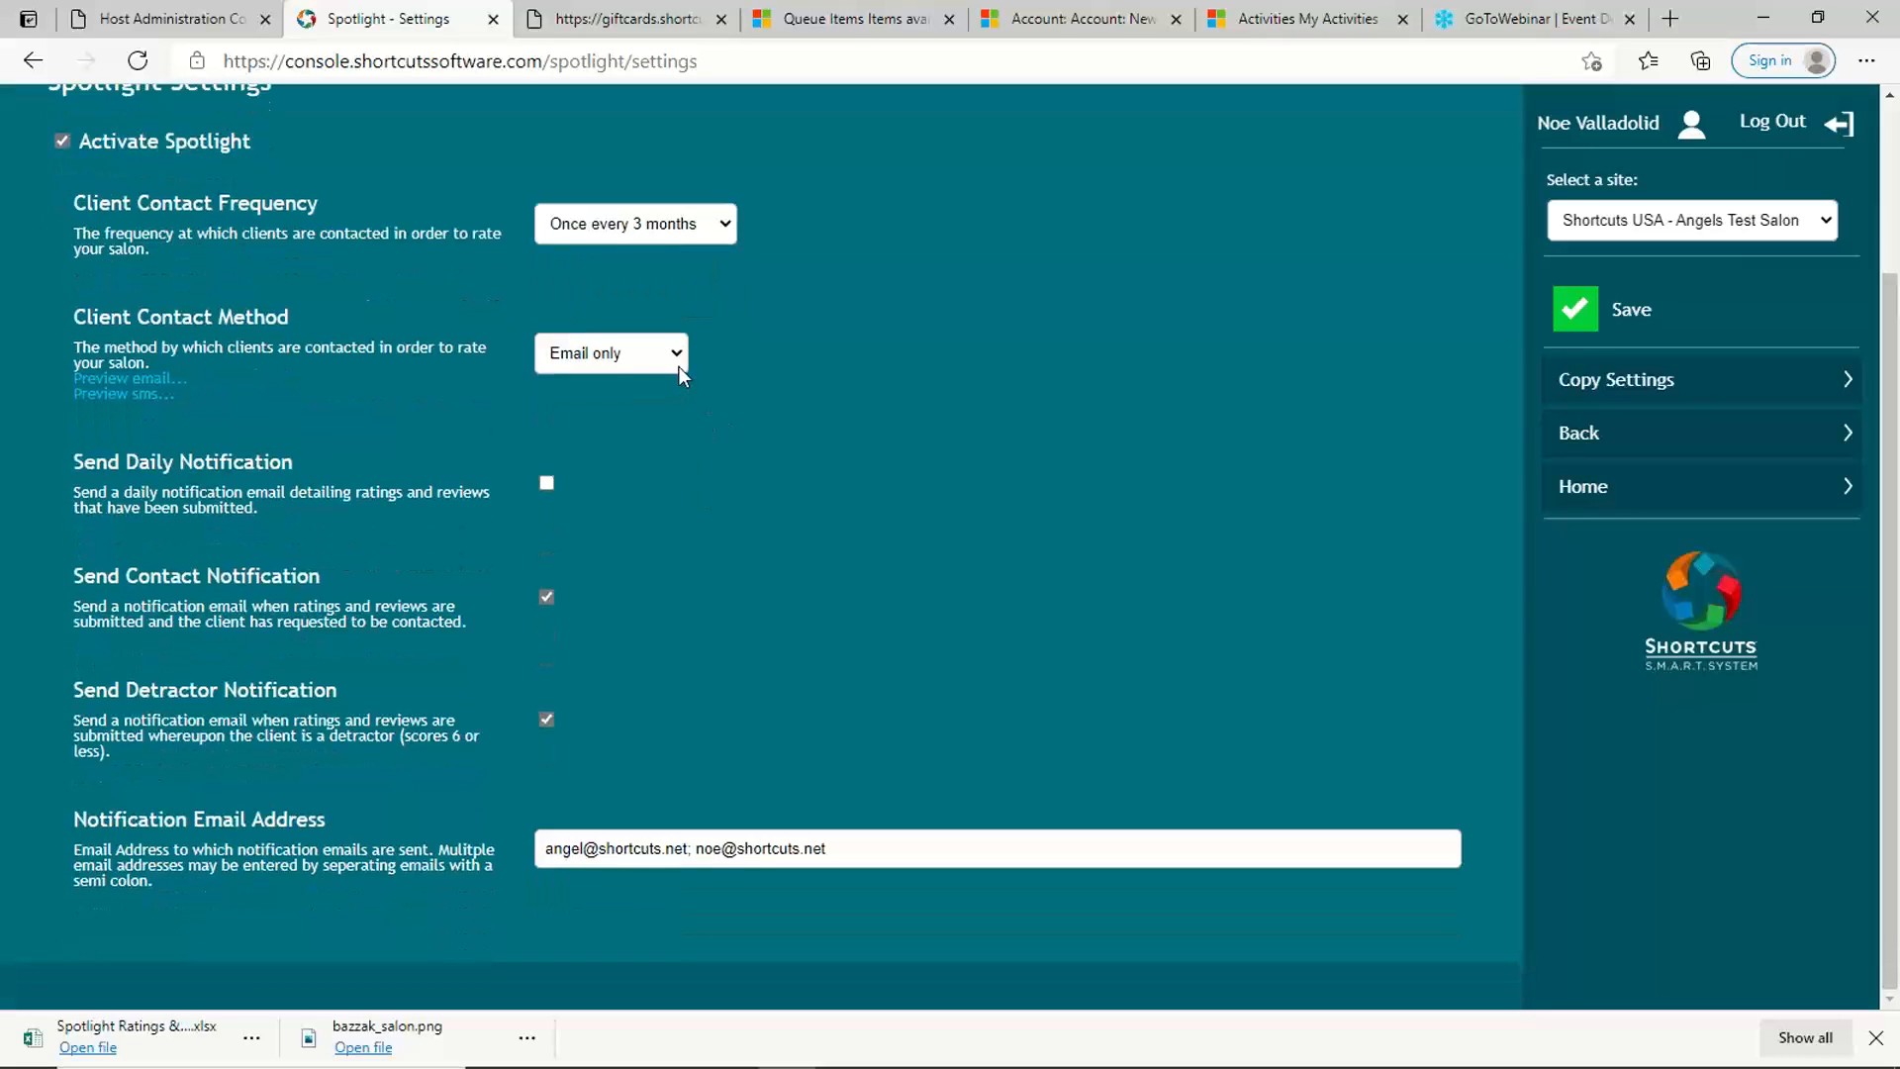
left_click(677, 354)
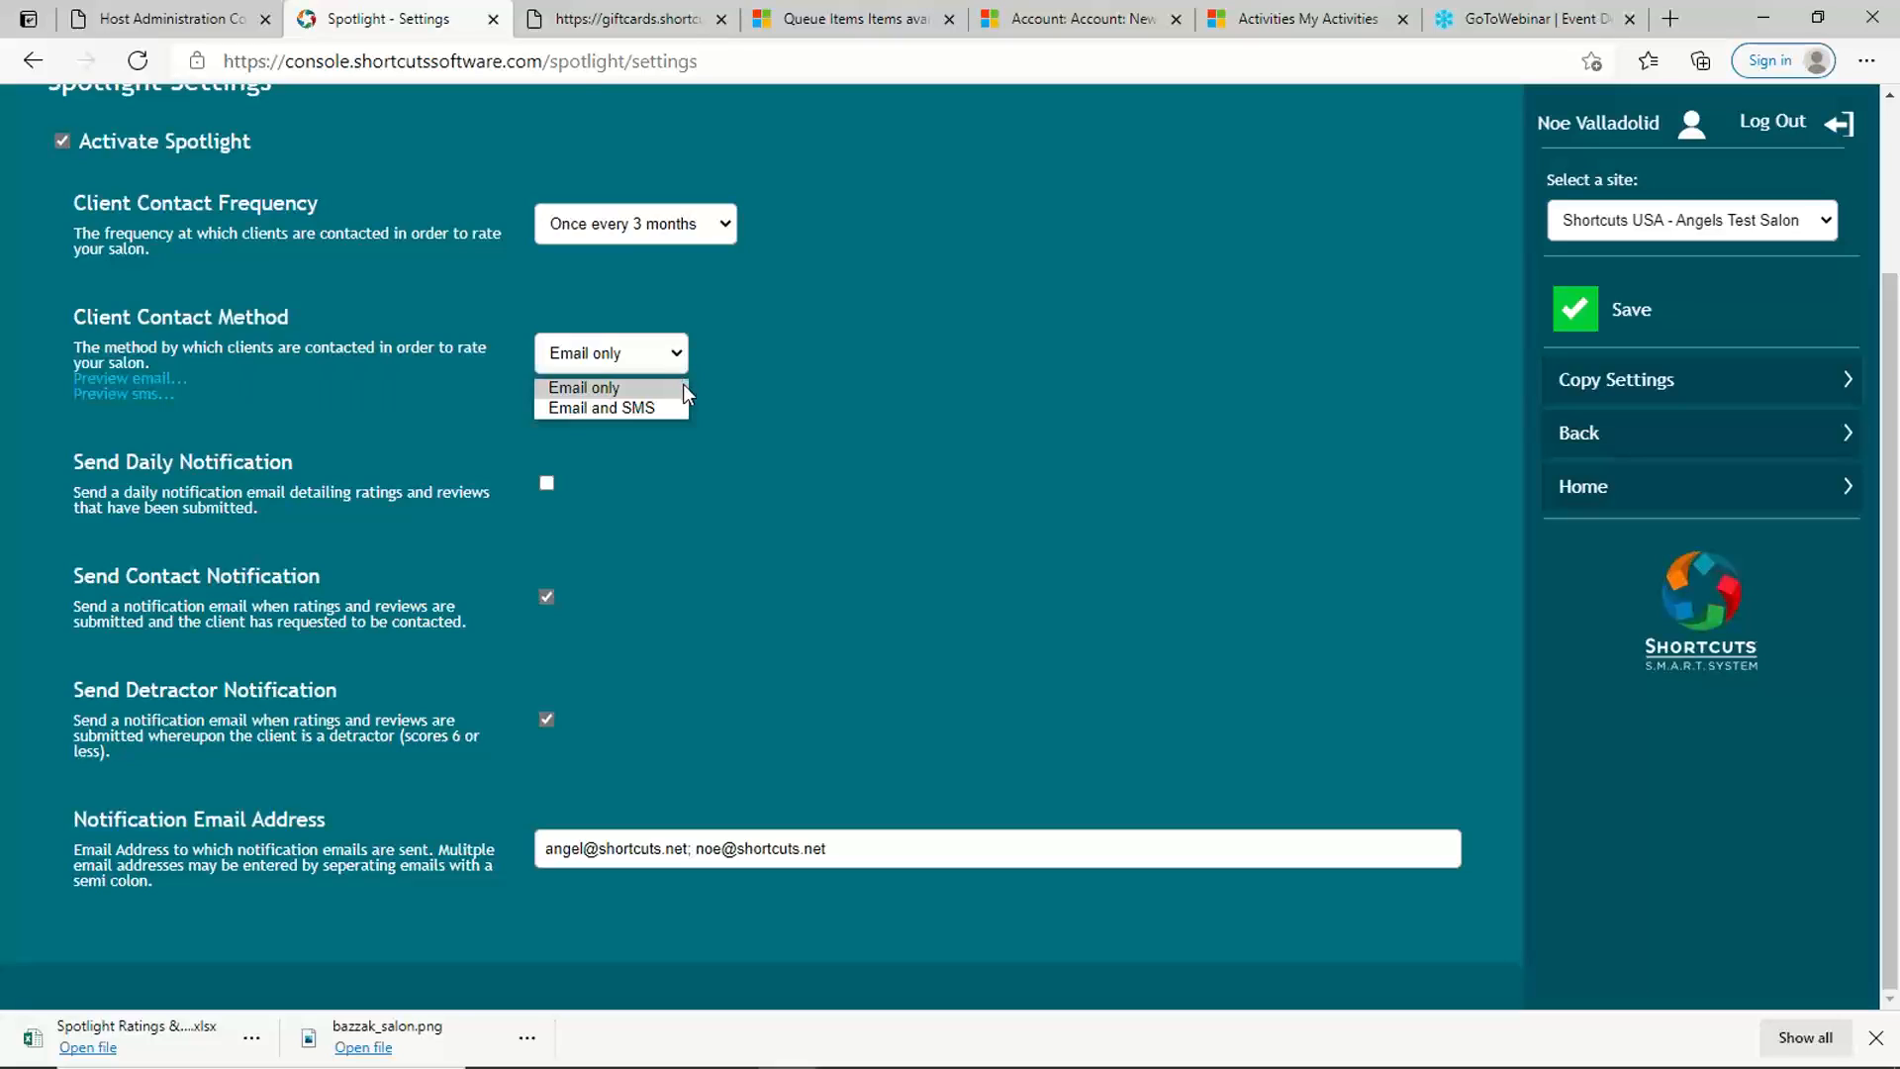
left_click(682, 388)
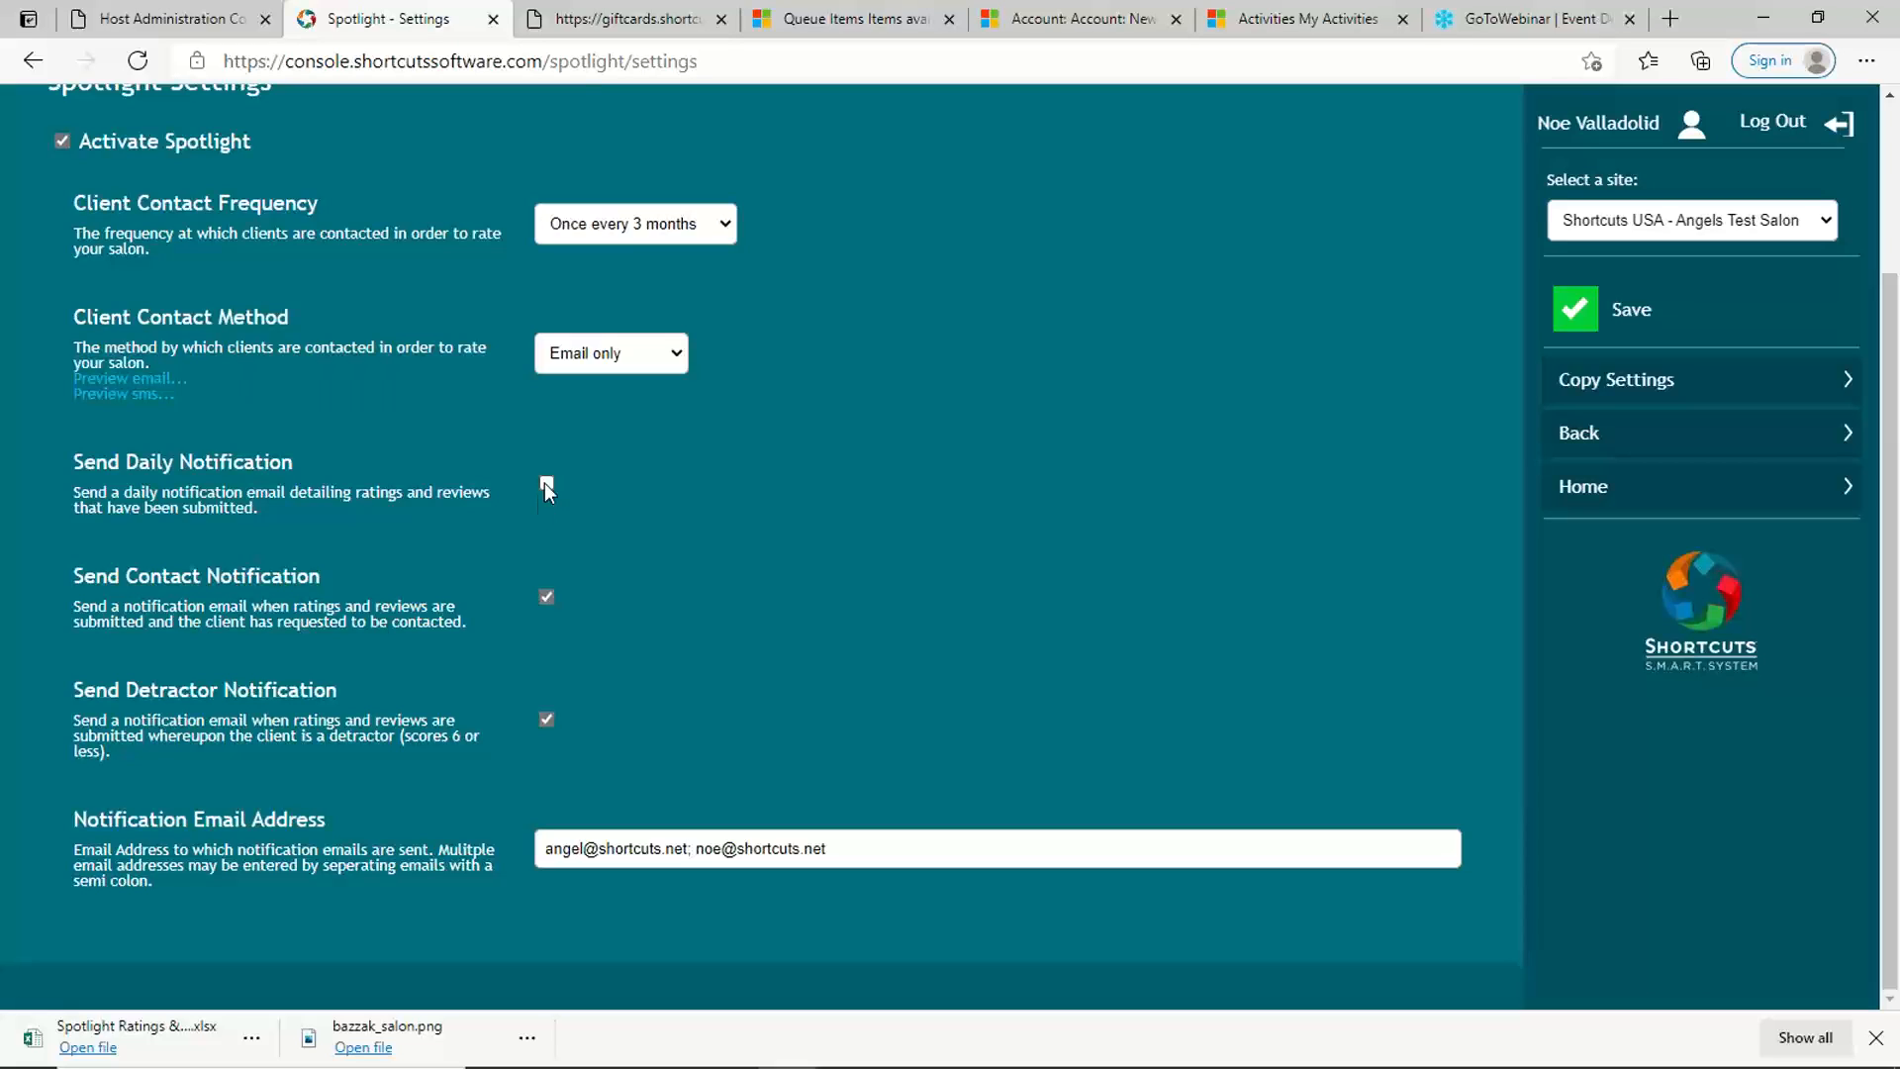
left_click_drag(335, 576, 119, 574)
left_click(361, 585)
left_click_drag(920, 849, 542, 853)
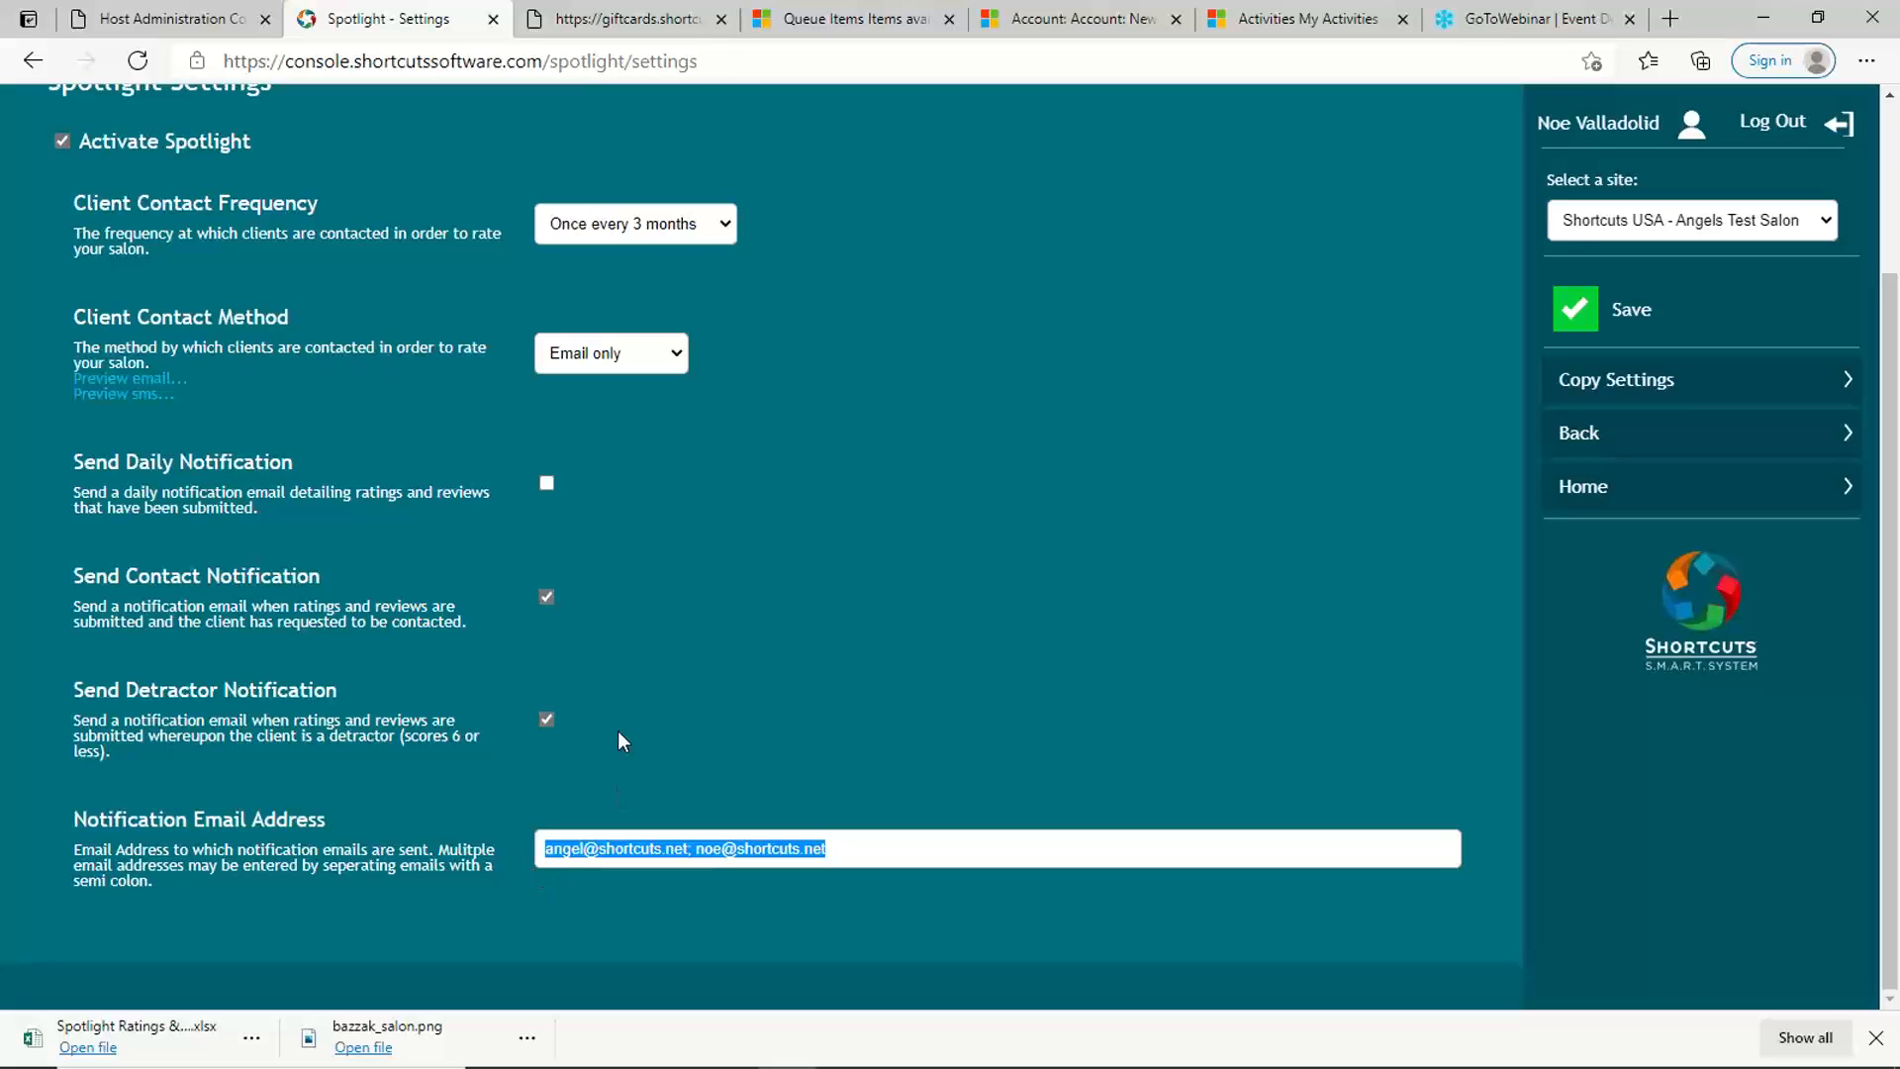
scroll(660, 670, "up", 3)
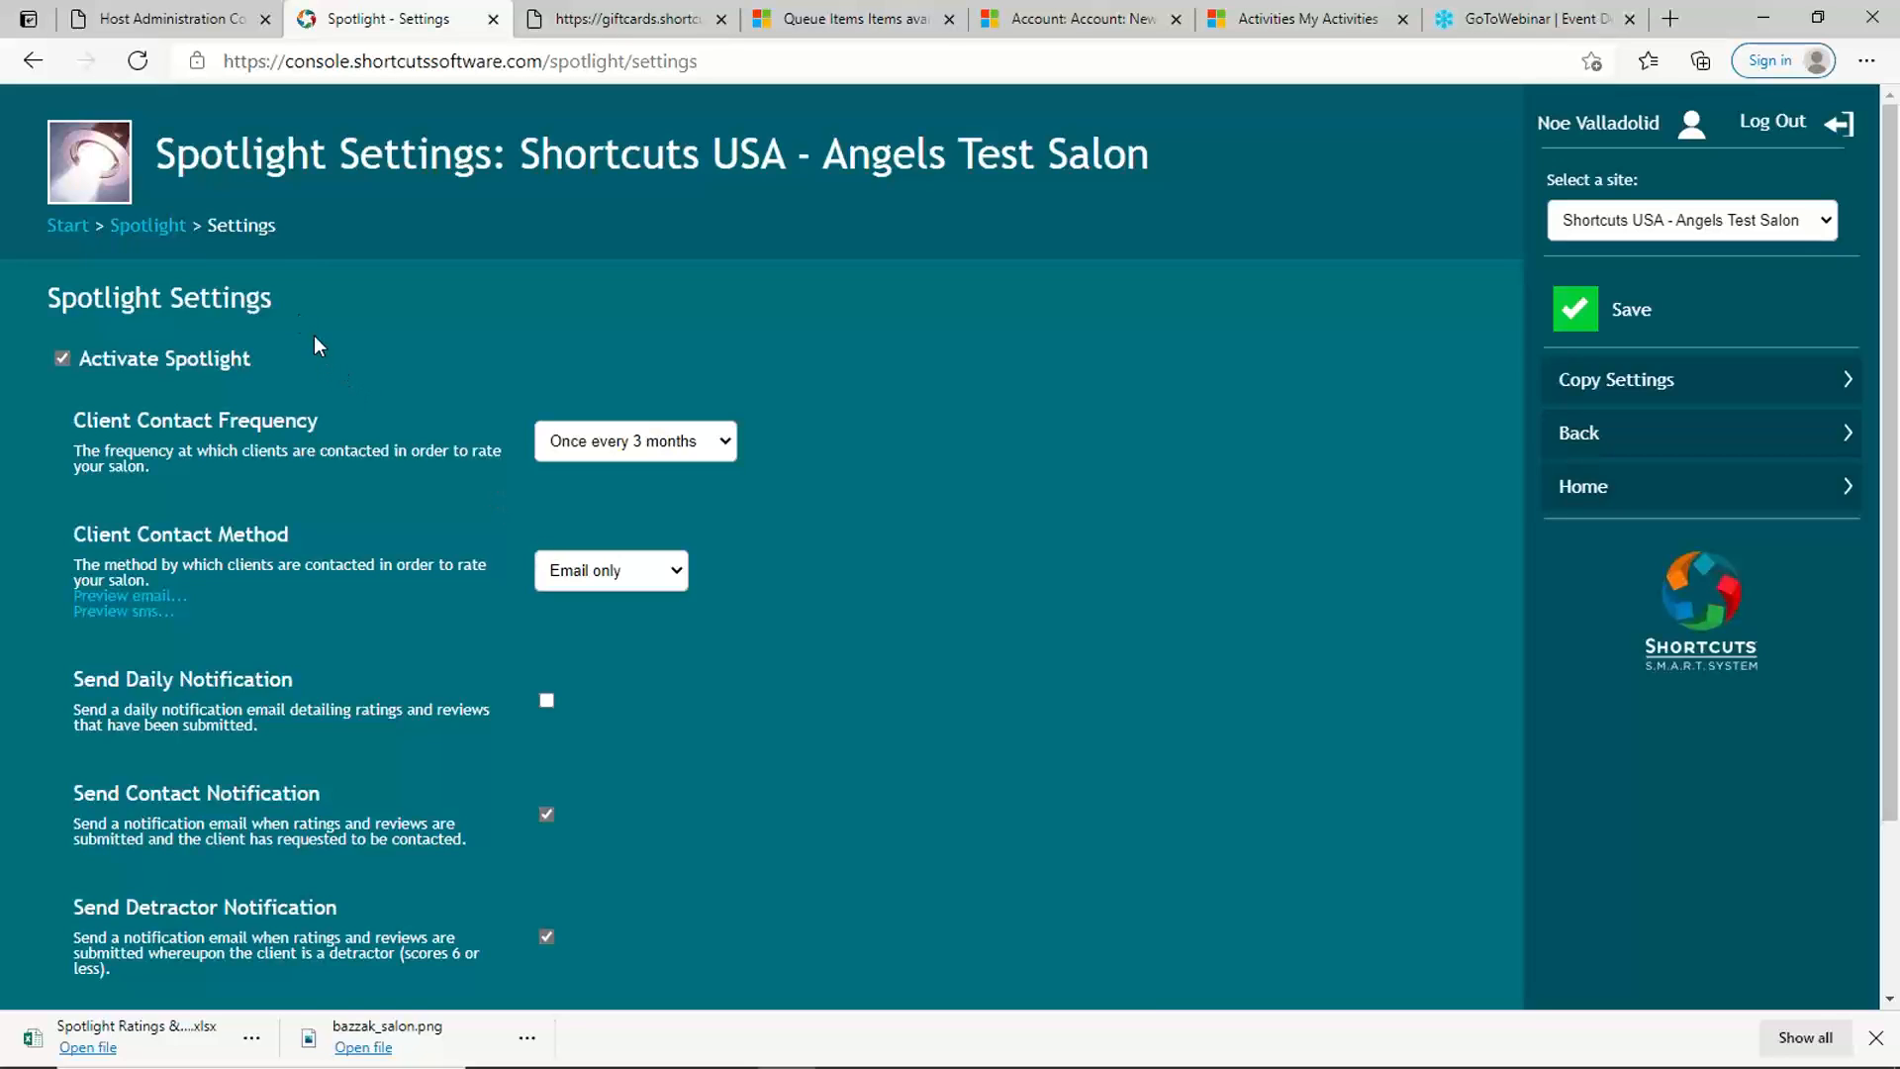
Step: Return to the Spotlight overview and look over its Net Promoter and trend charts again
left_click(168, 241)
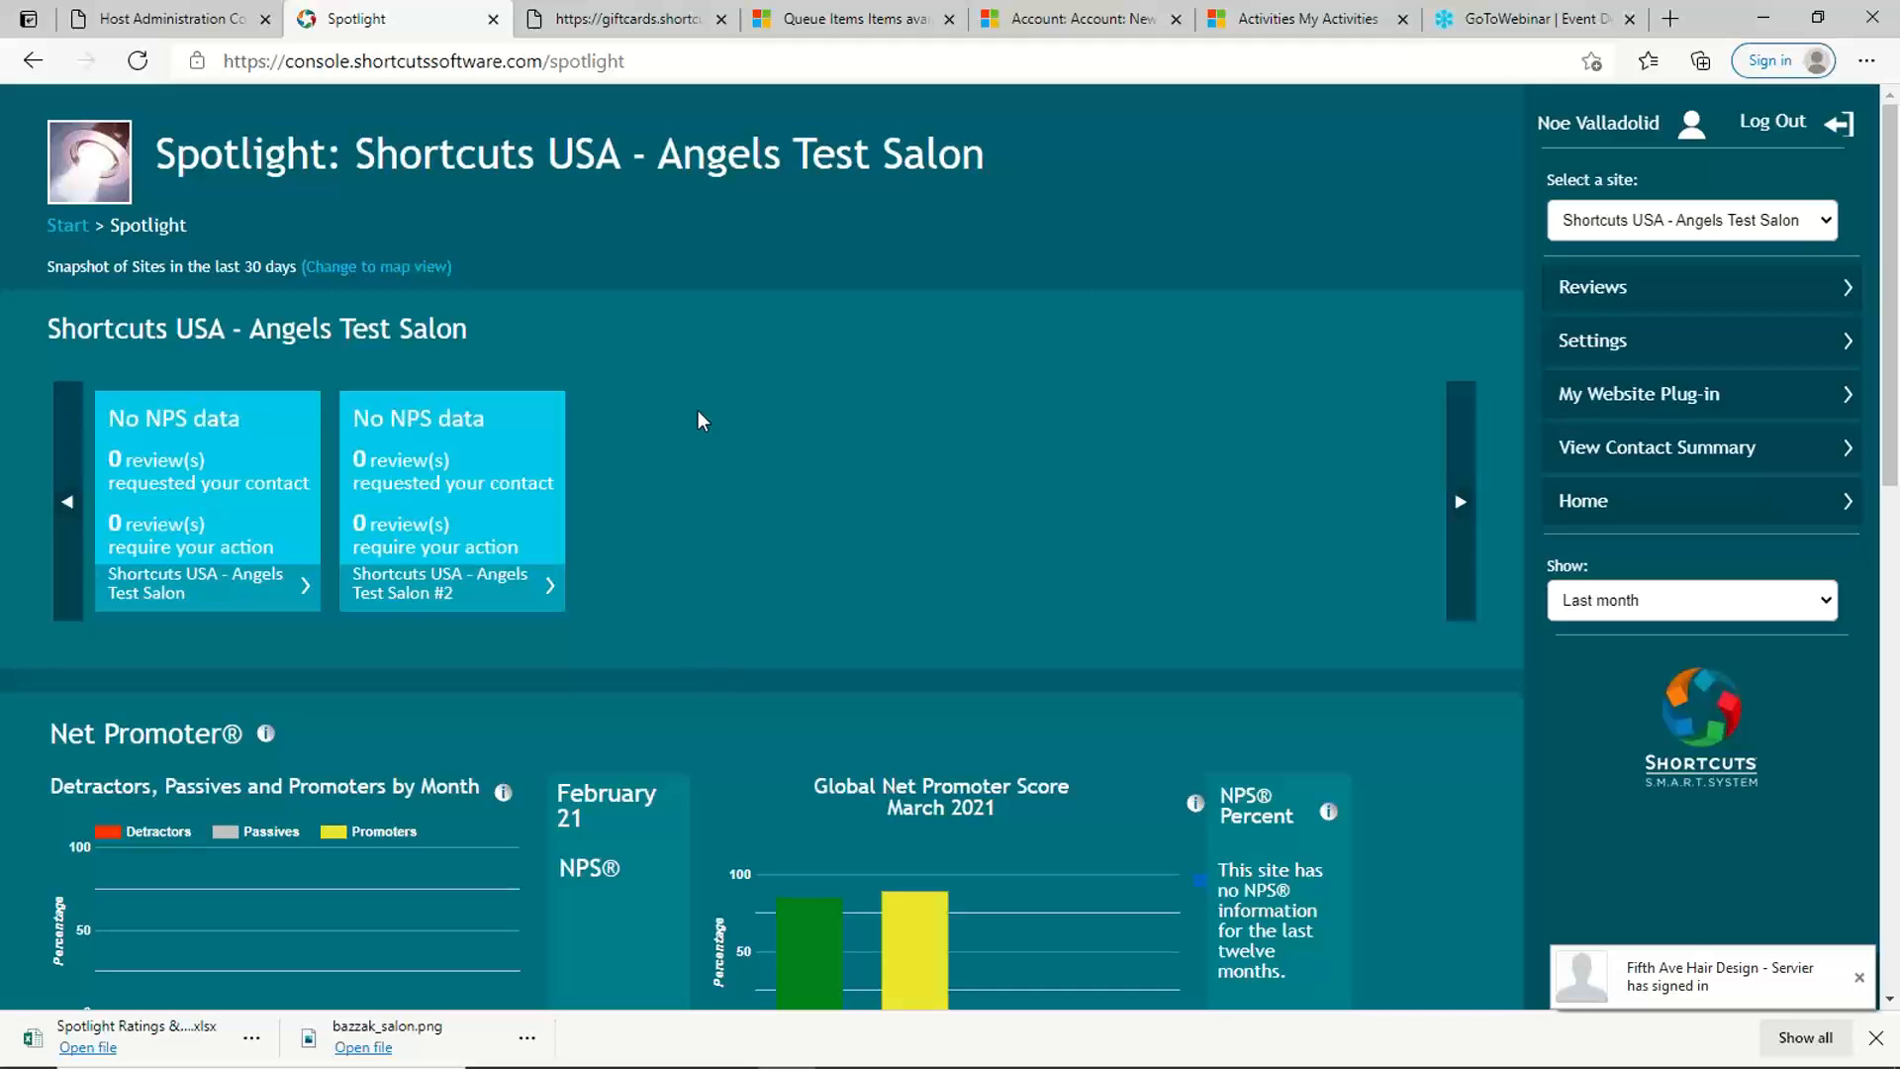
scroll(697, 411, "down", 4)
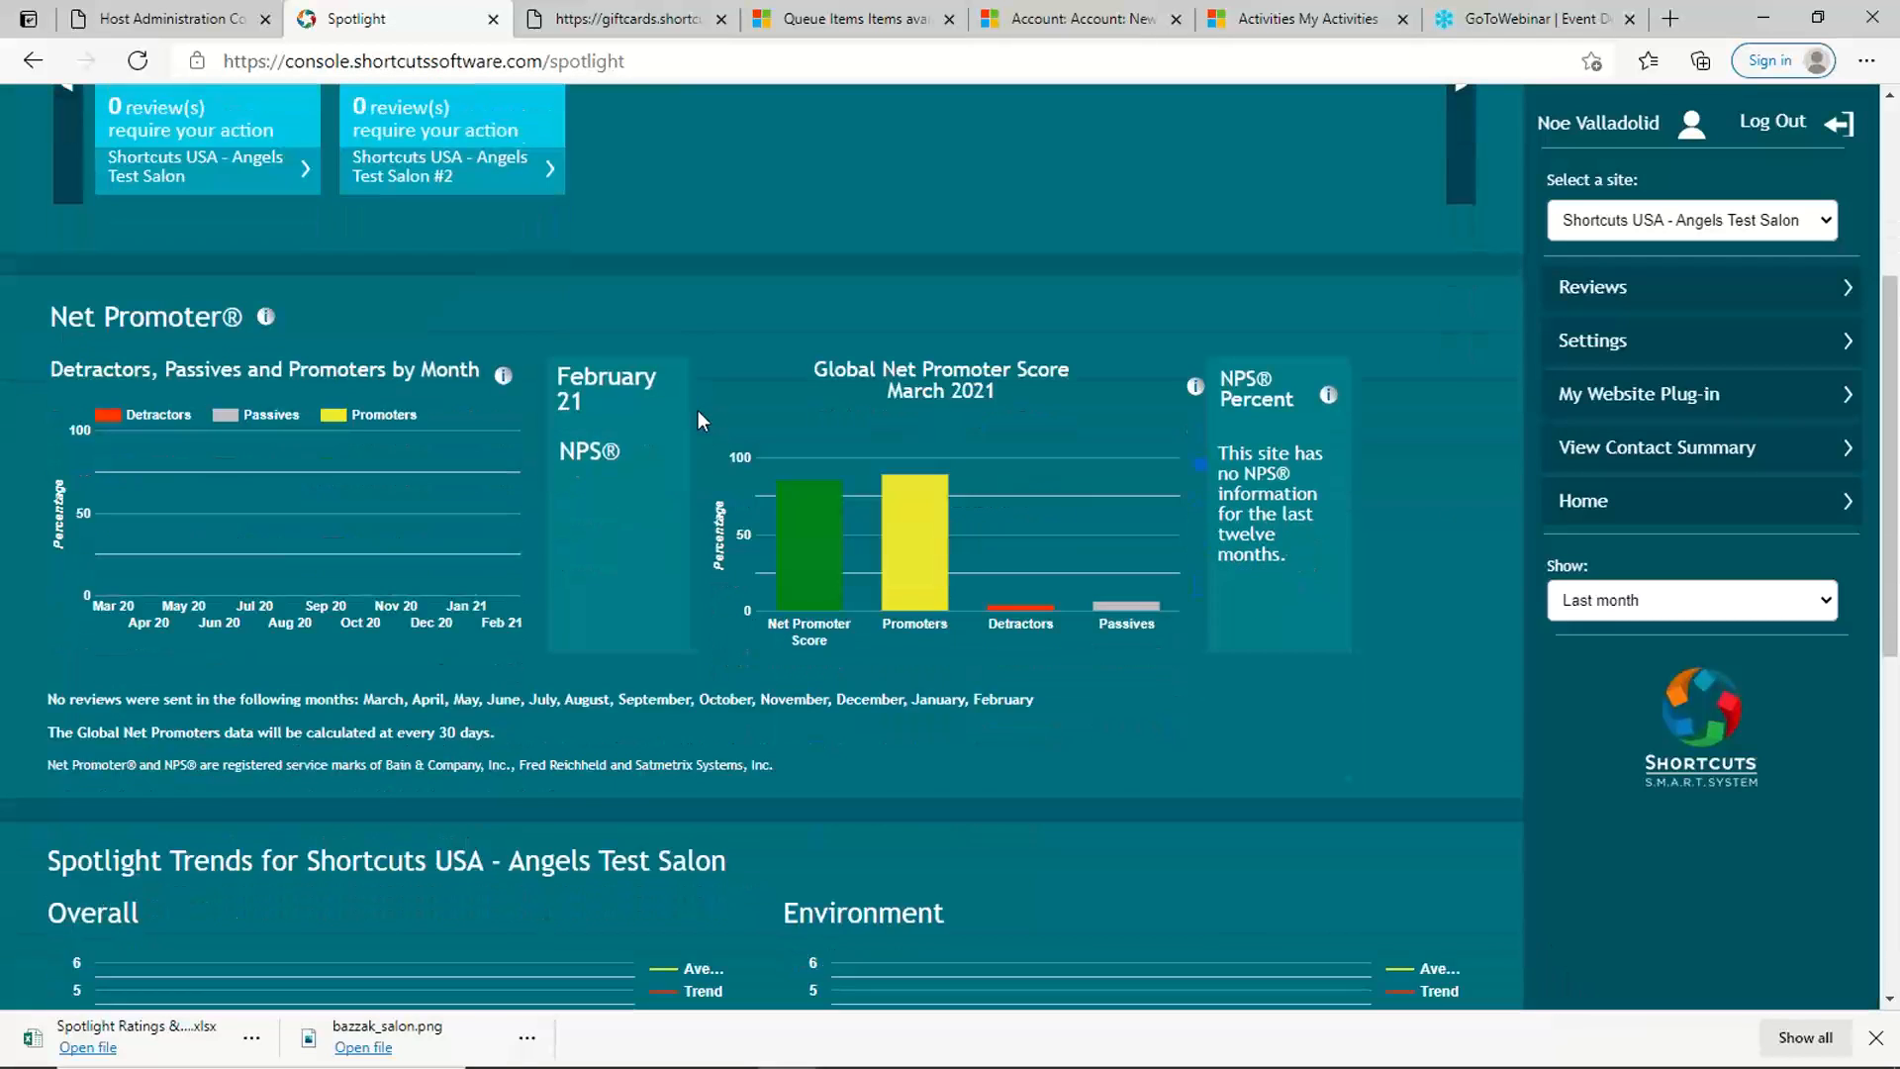
scroll(698, 410, "down", 1)
scroll(698, 410, "up", 3)
scroll(697, 421, "up", 3)
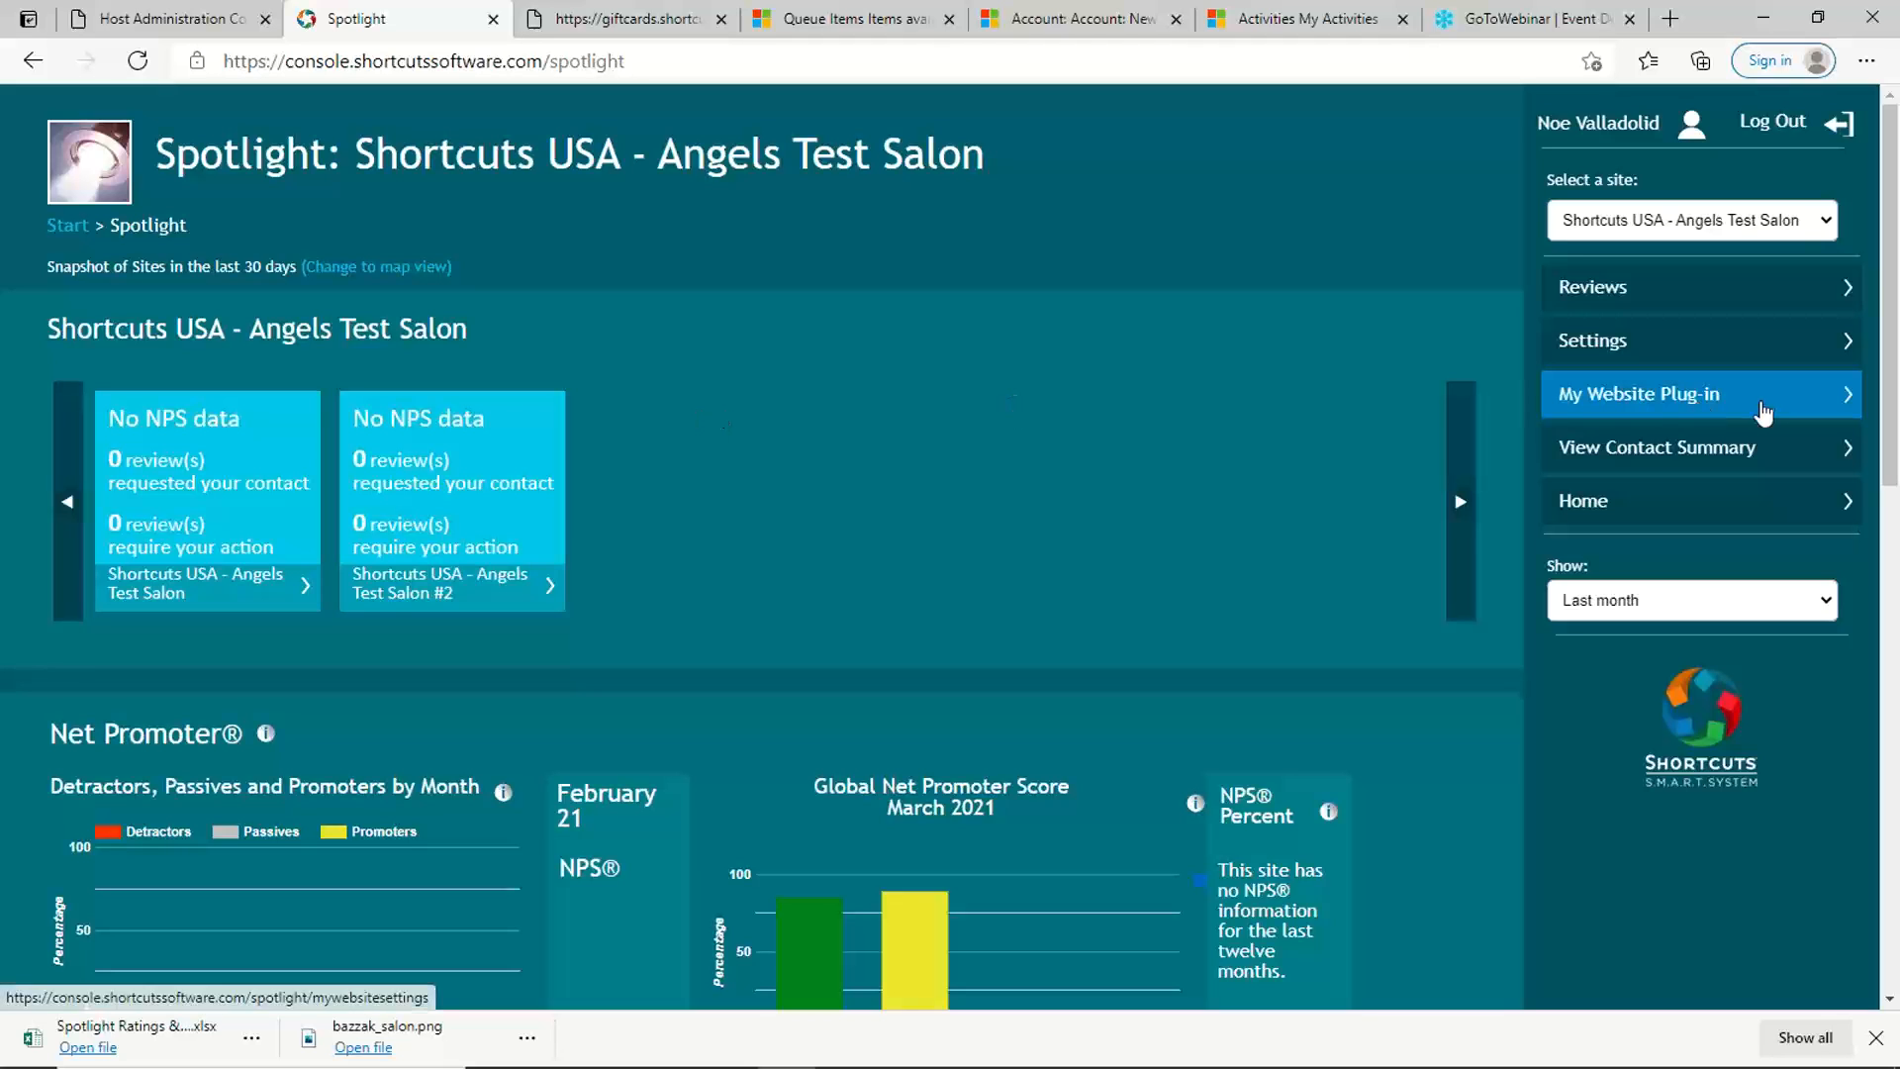
Step: Open the My Website Plug-in settings and set Reviews to Display to 2
left_click(1568, 401)
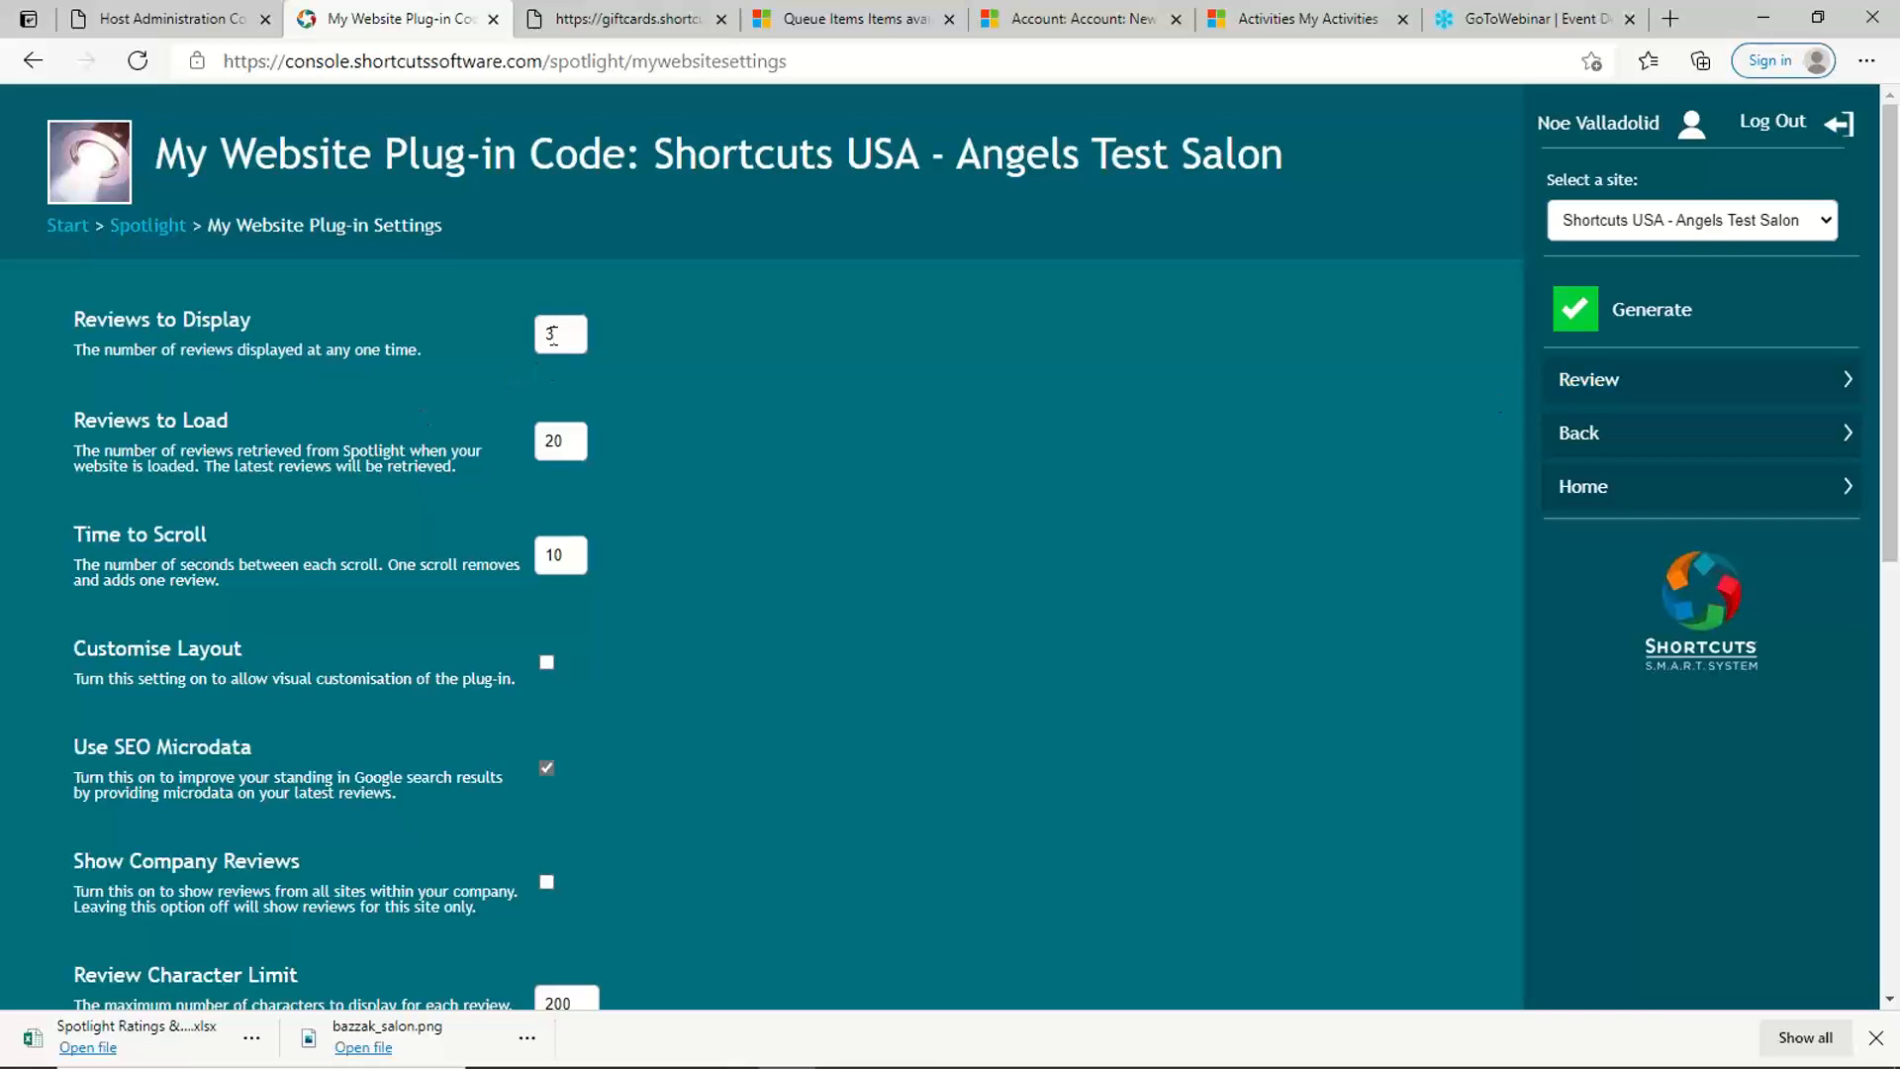
double_click(551, 335)
left_click(574, 436)
left_click_drag(582, 549, 534, 562)
left_click_drag(569, 333, 522, 330)
type("2")
key("Tab")
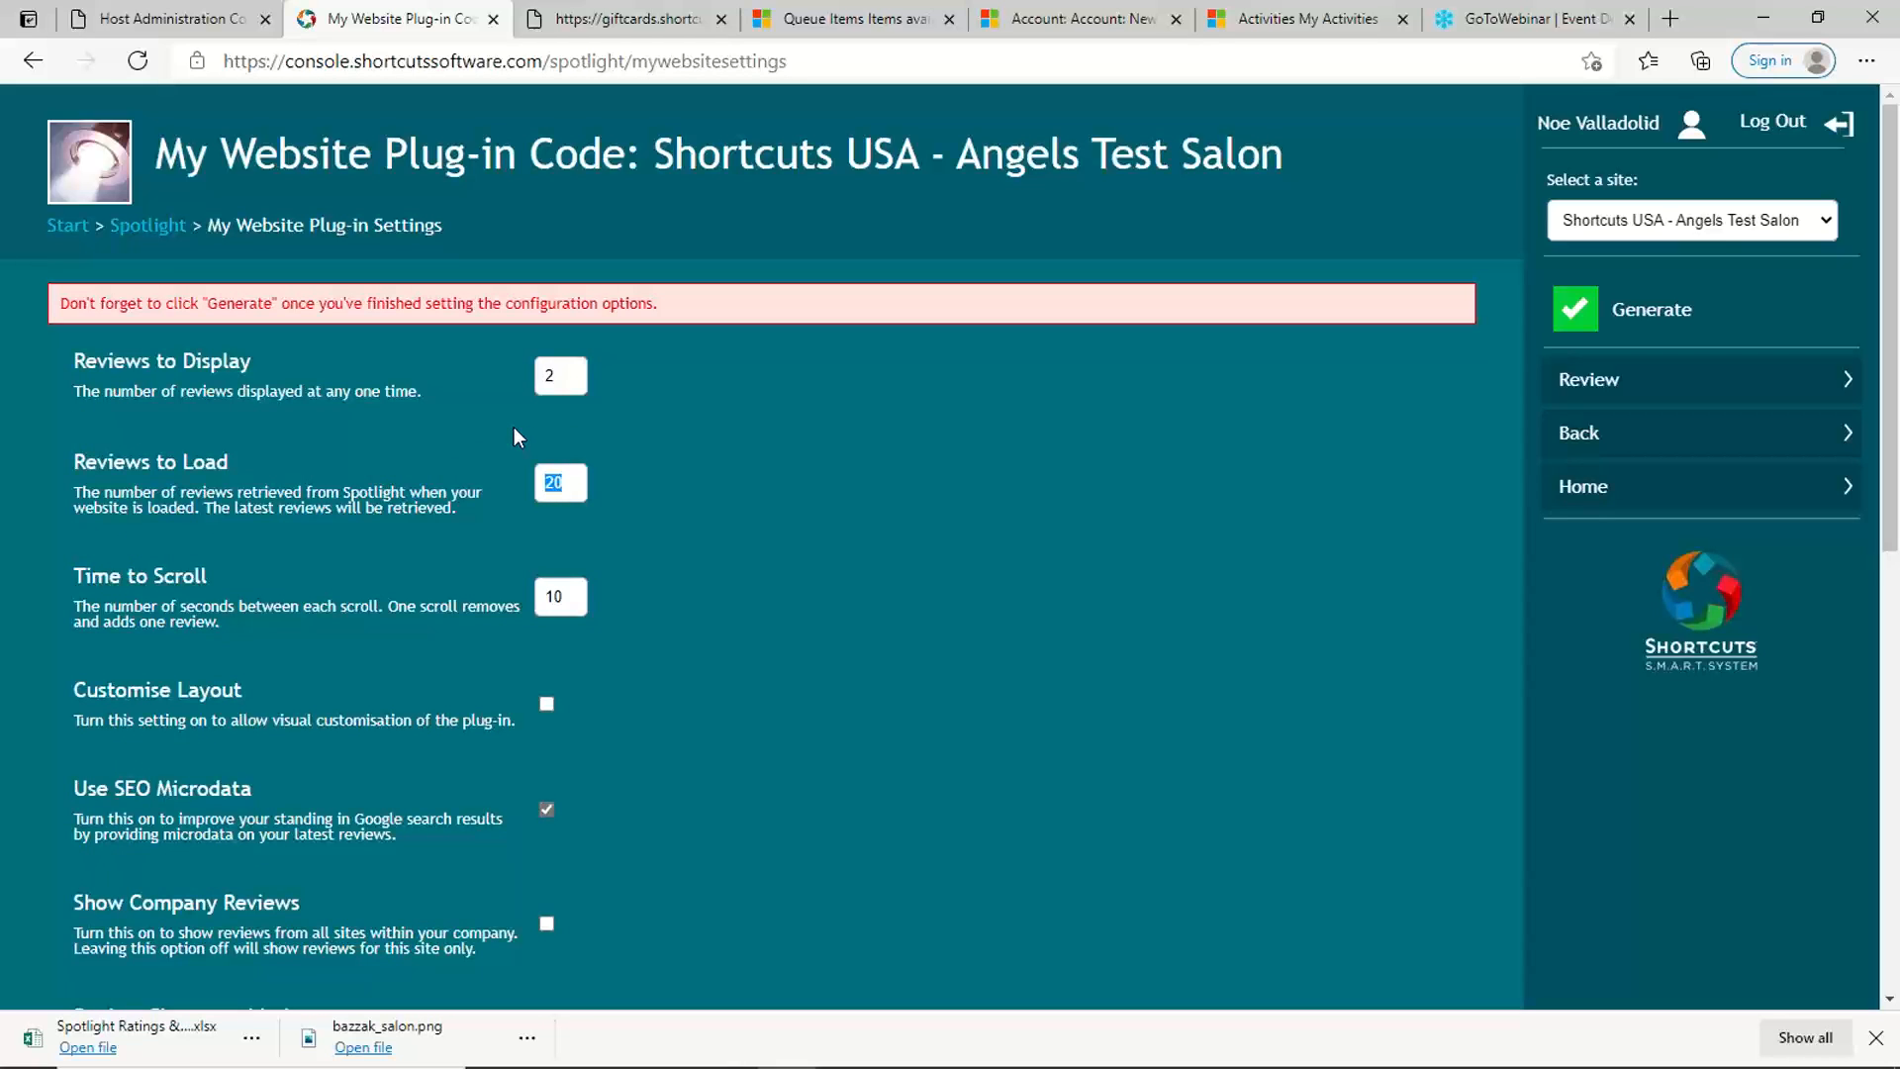
Step: Set Reviews to Load to 40 and generate the website plug-in code
type("4")
left_click_drag(564, 599, 535, 594)
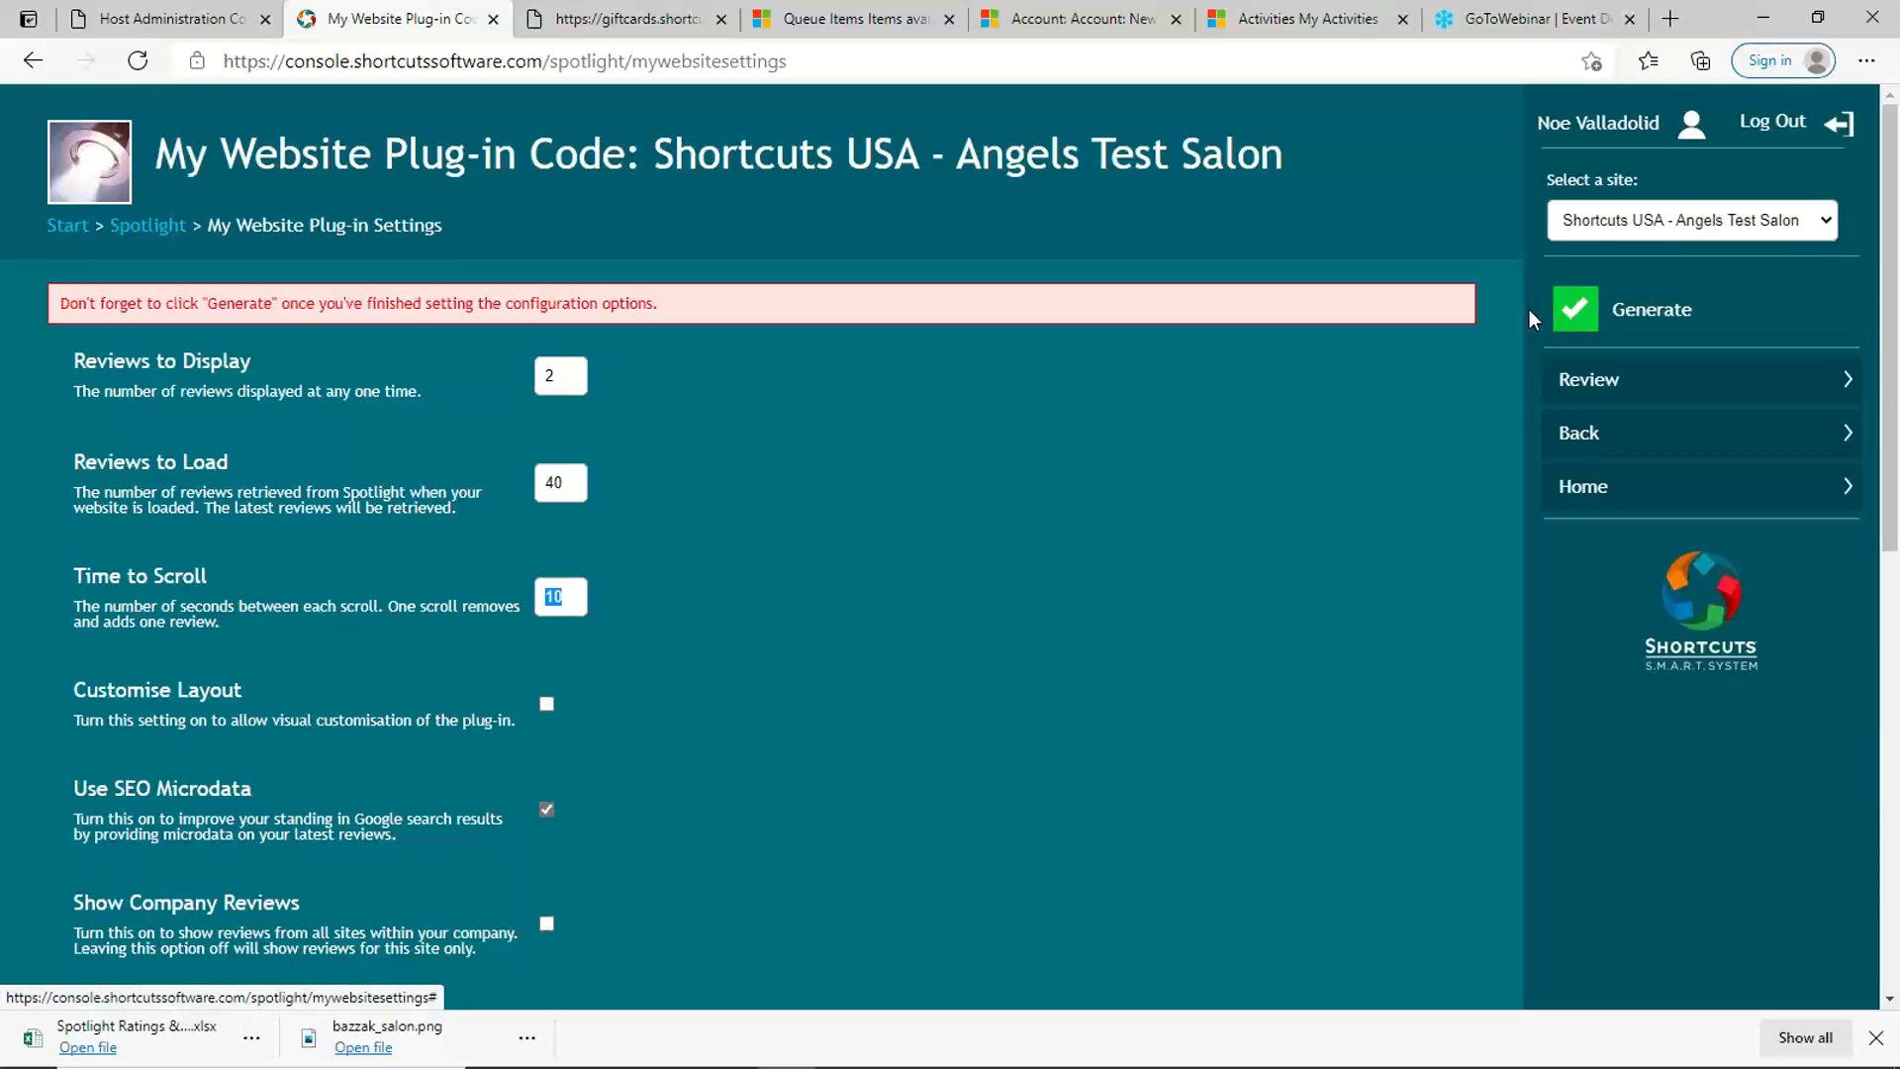
left_click(1587, 314)
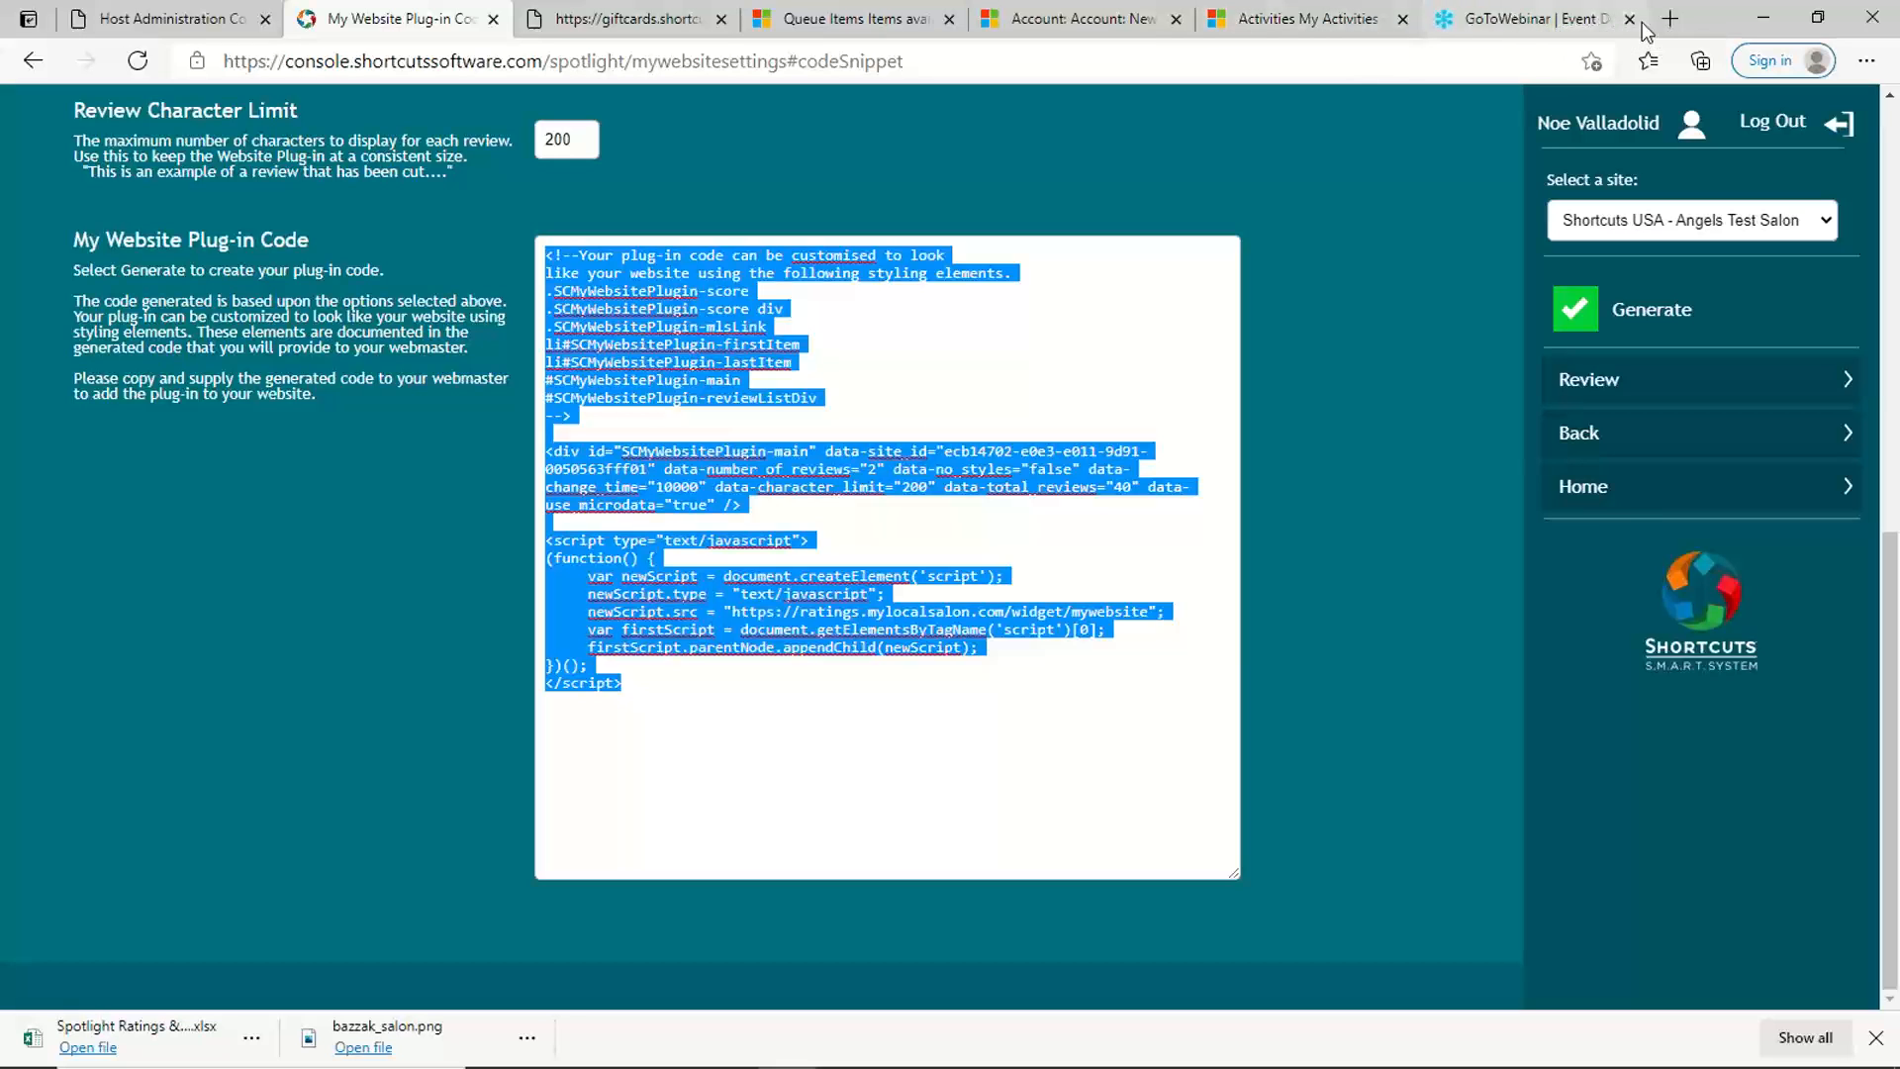
Step: Open freddiebsalon.com in a new browser tab and examine the reviews plug-in on its team page
left_click(1671, 18)
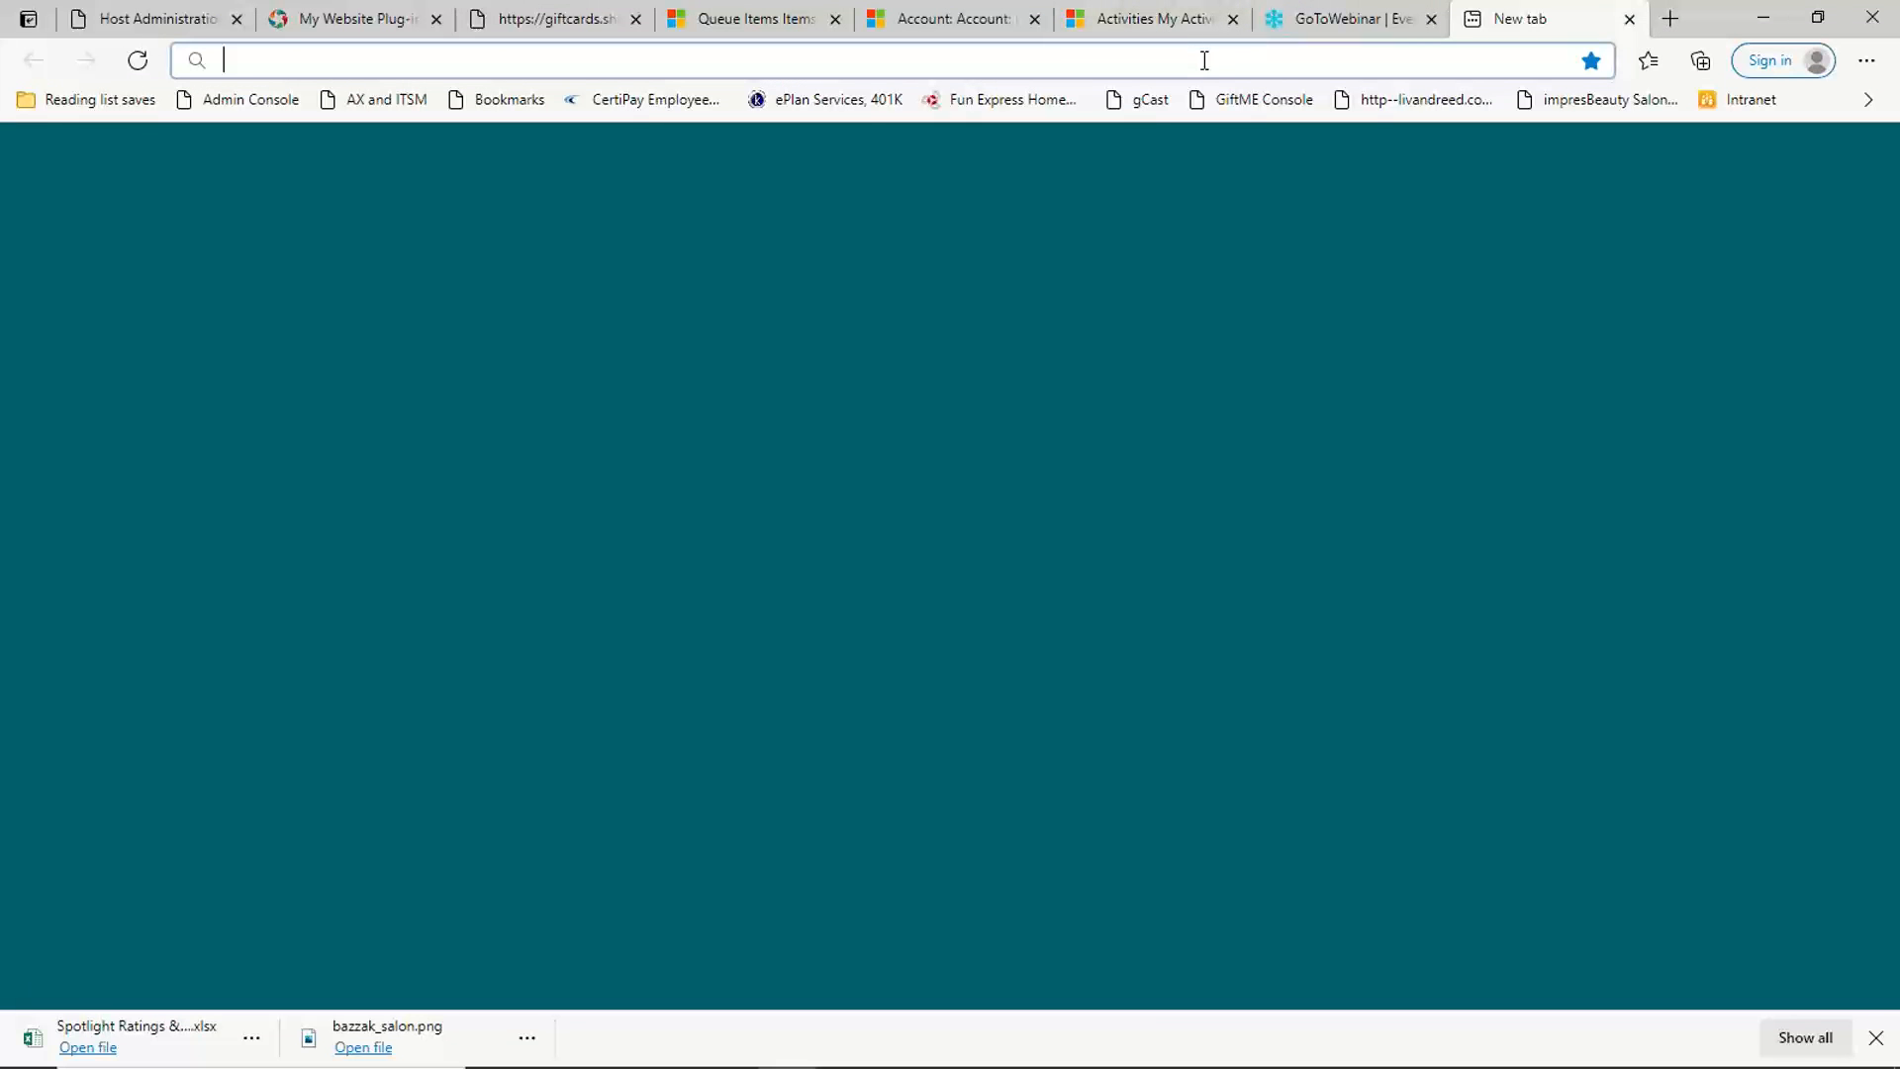
left_click(1204, 61)
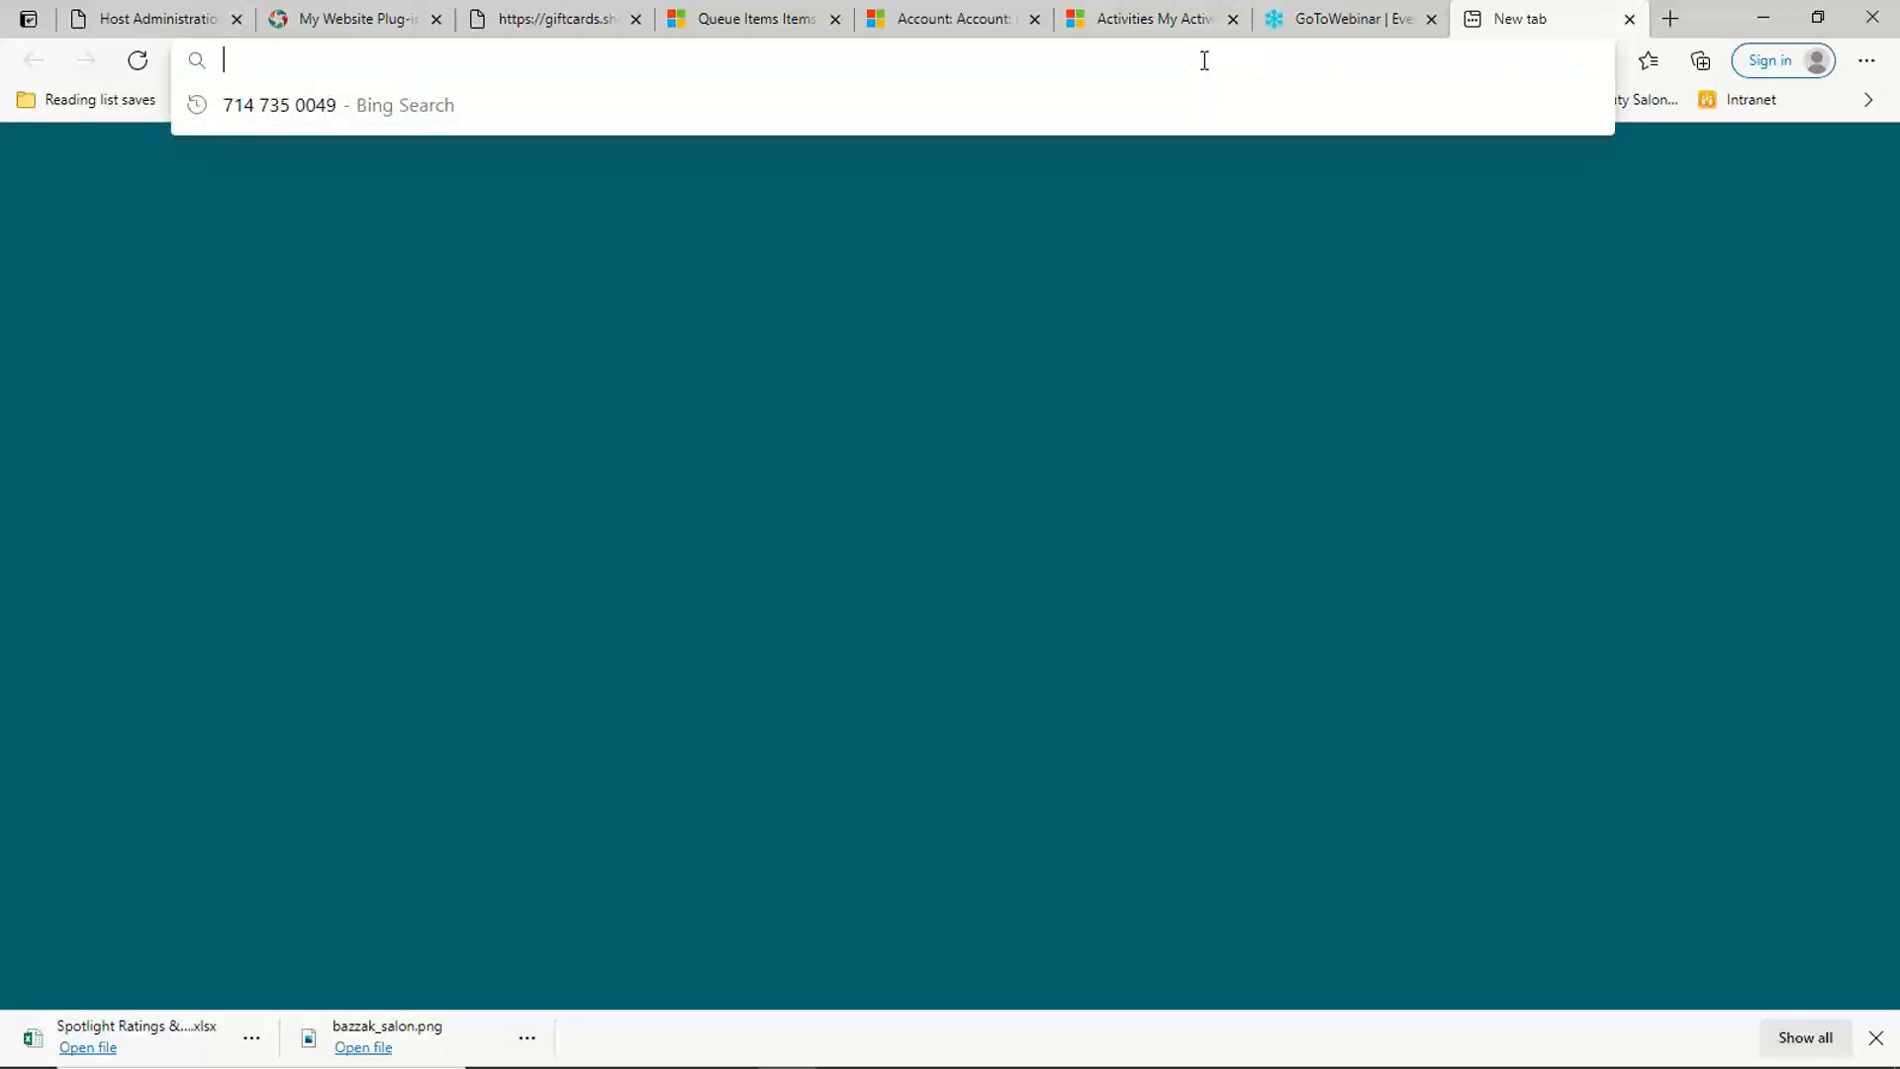
type("freddi")
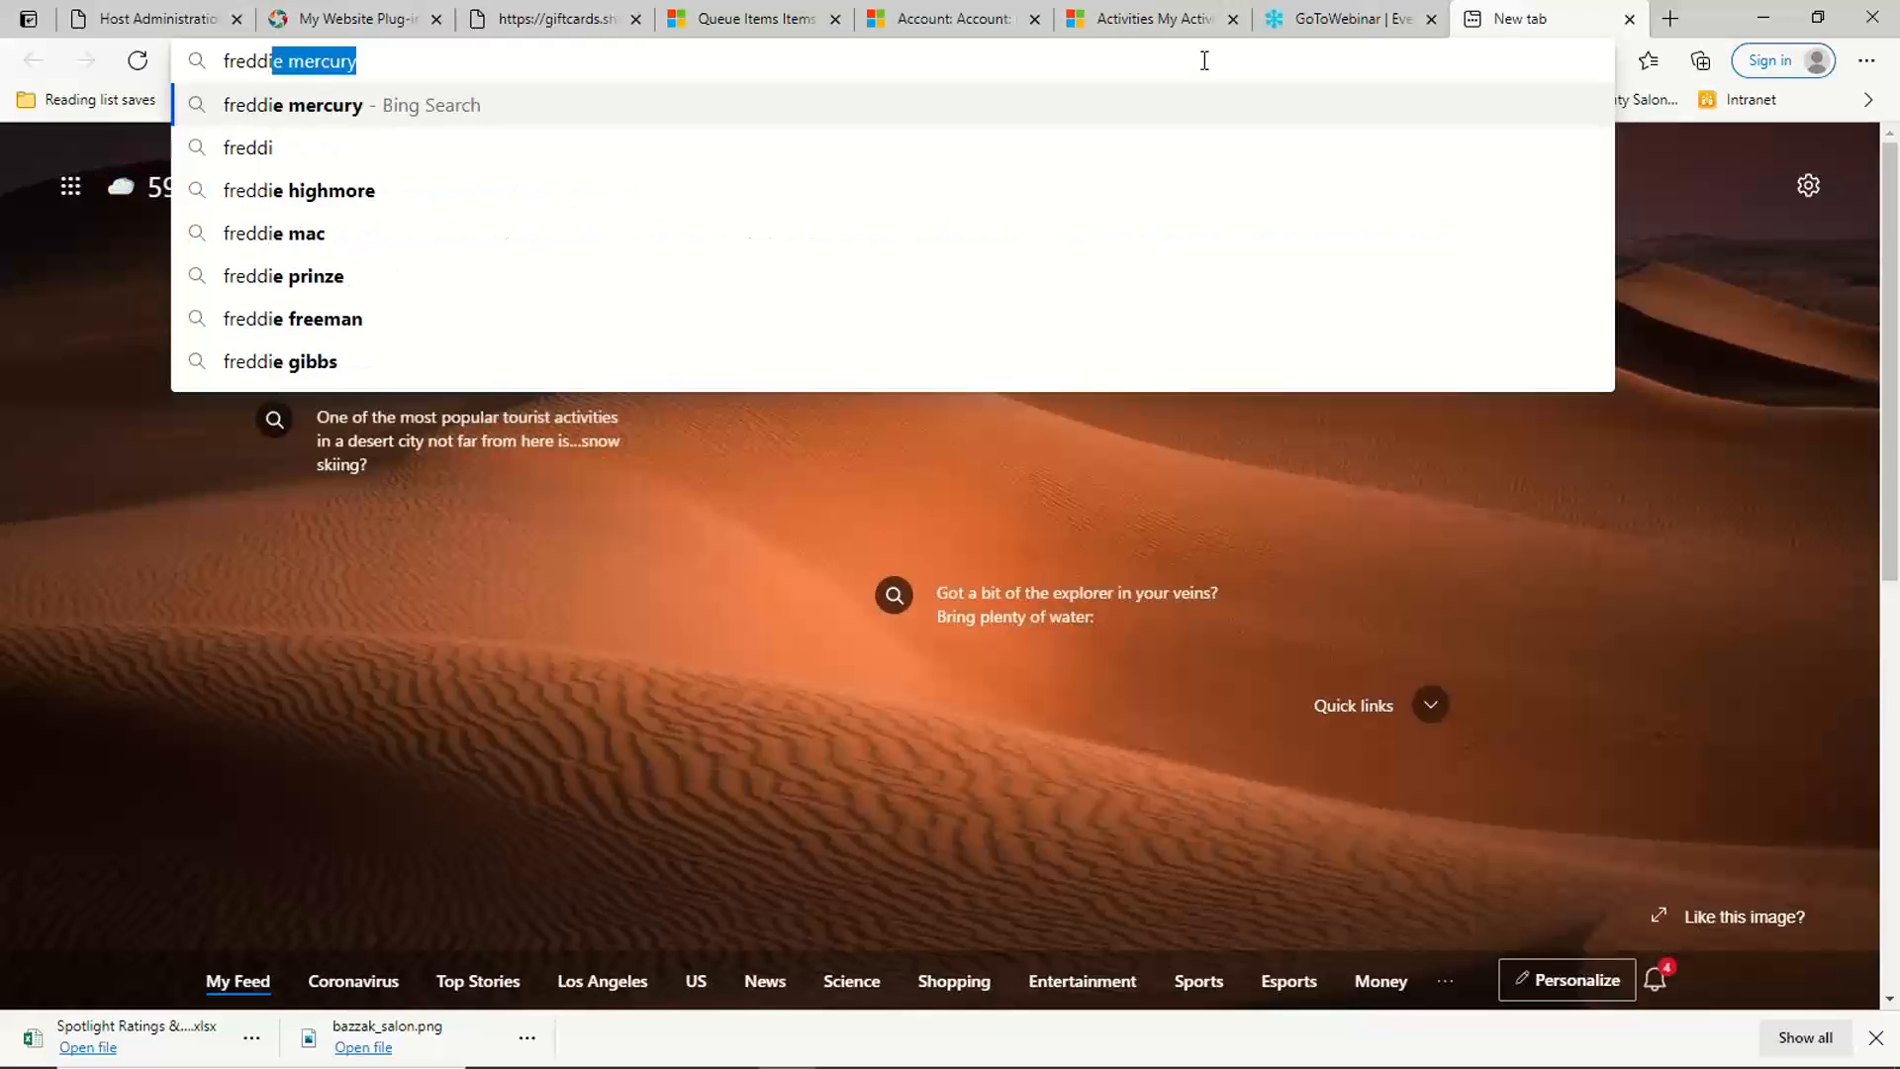
type("ebsalon")
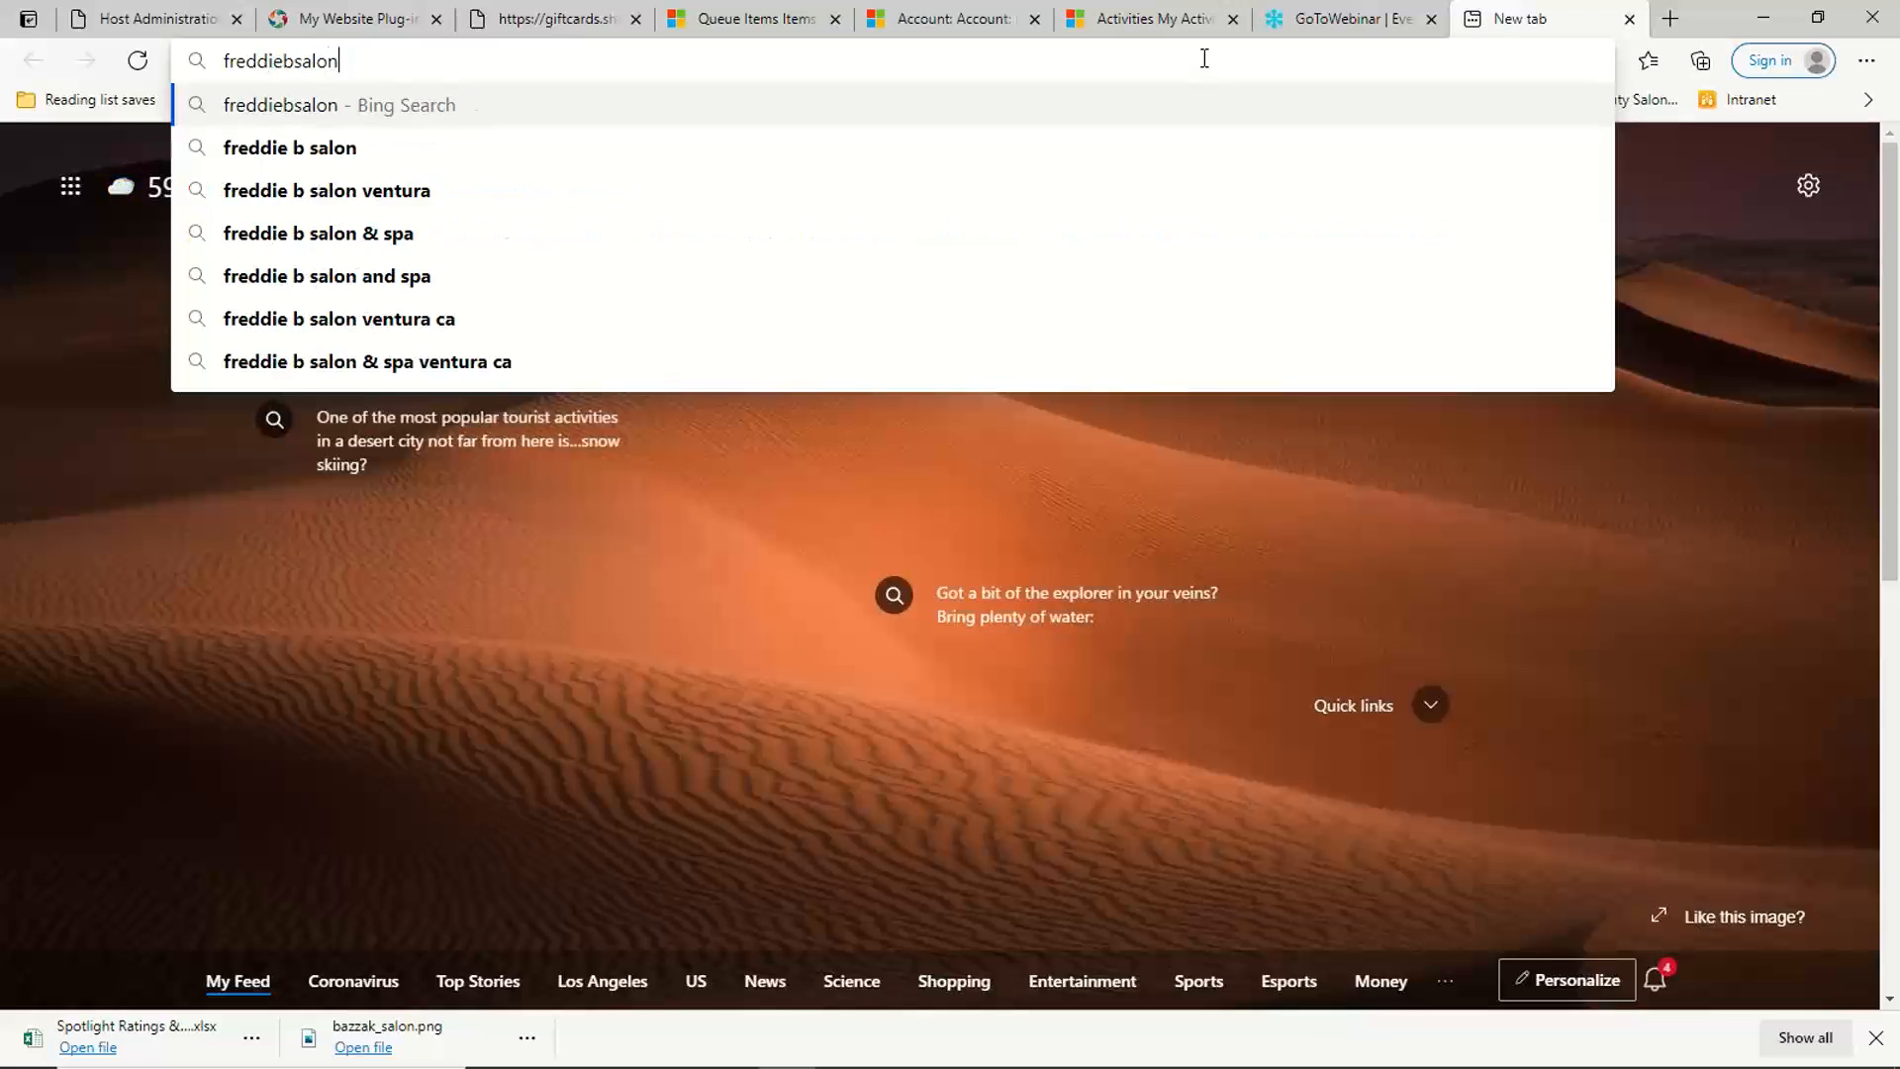
type(".com")
key("Return")
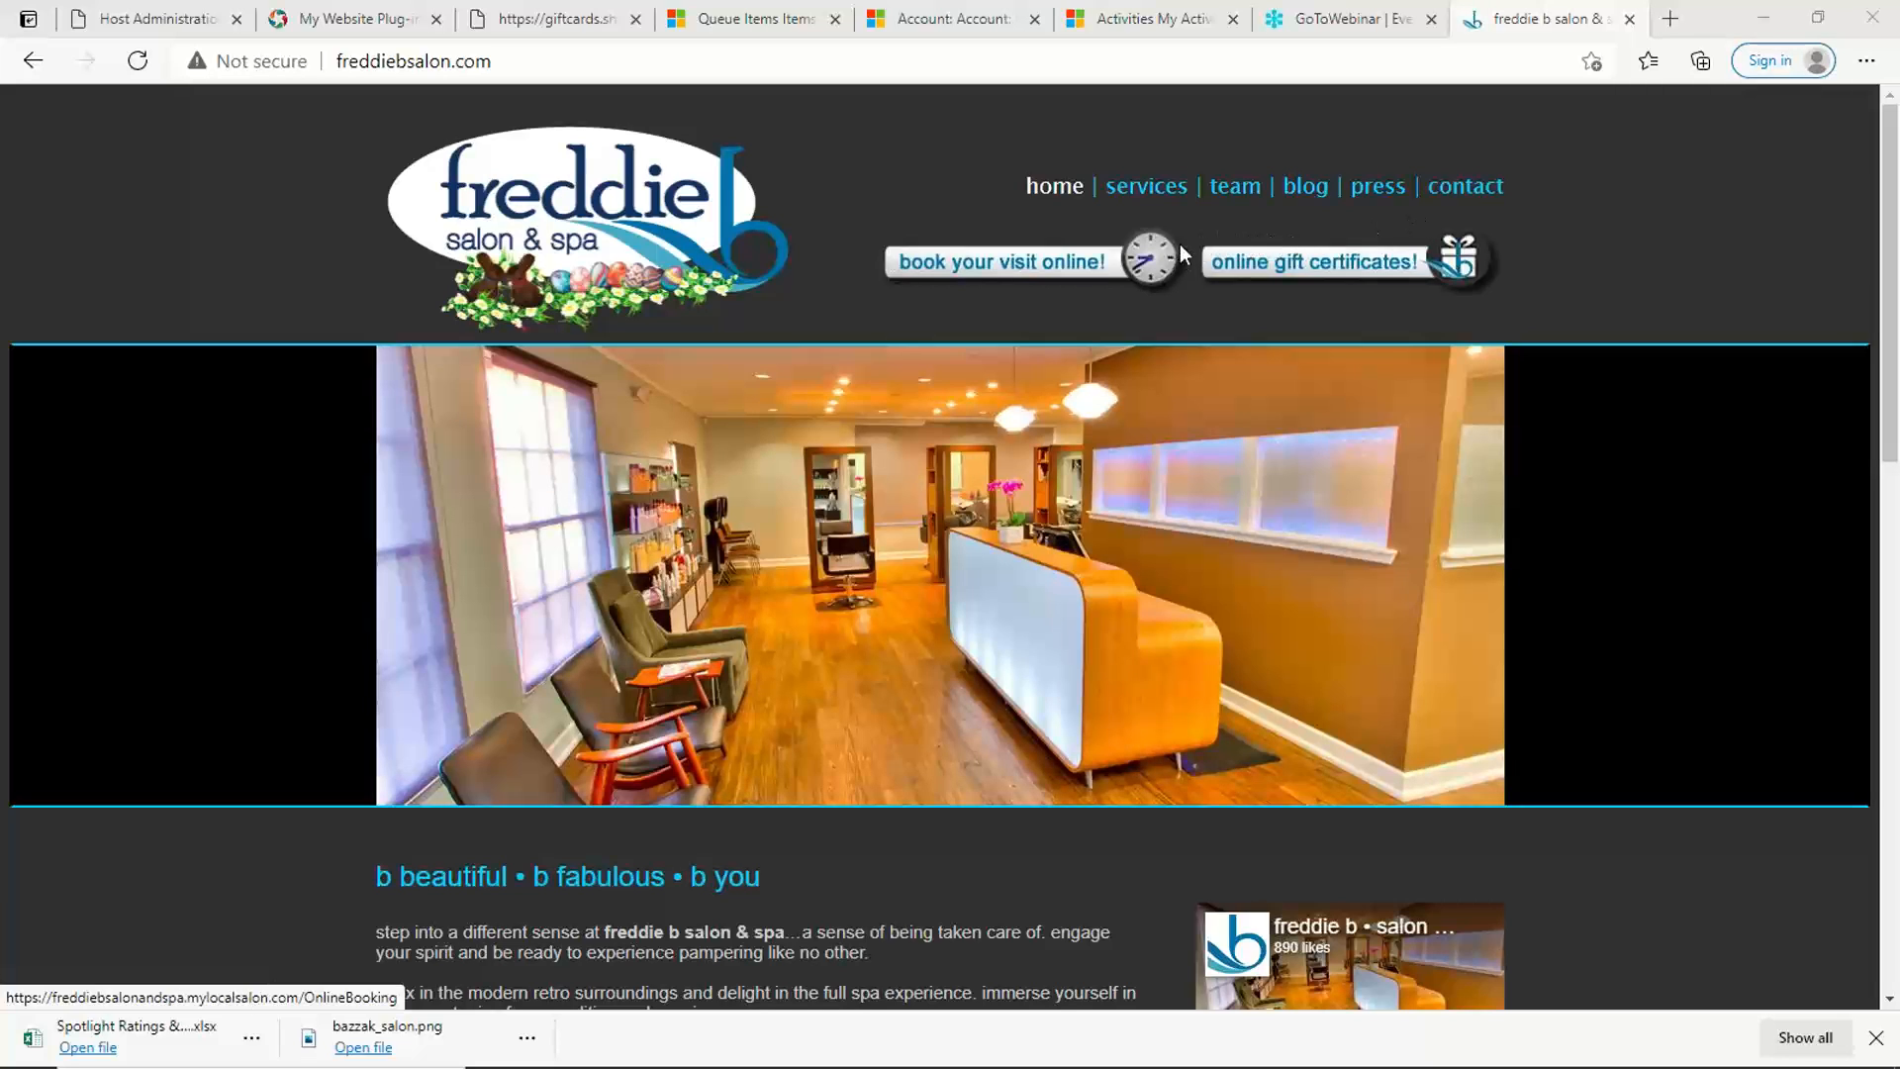
left_click(1237, 193)
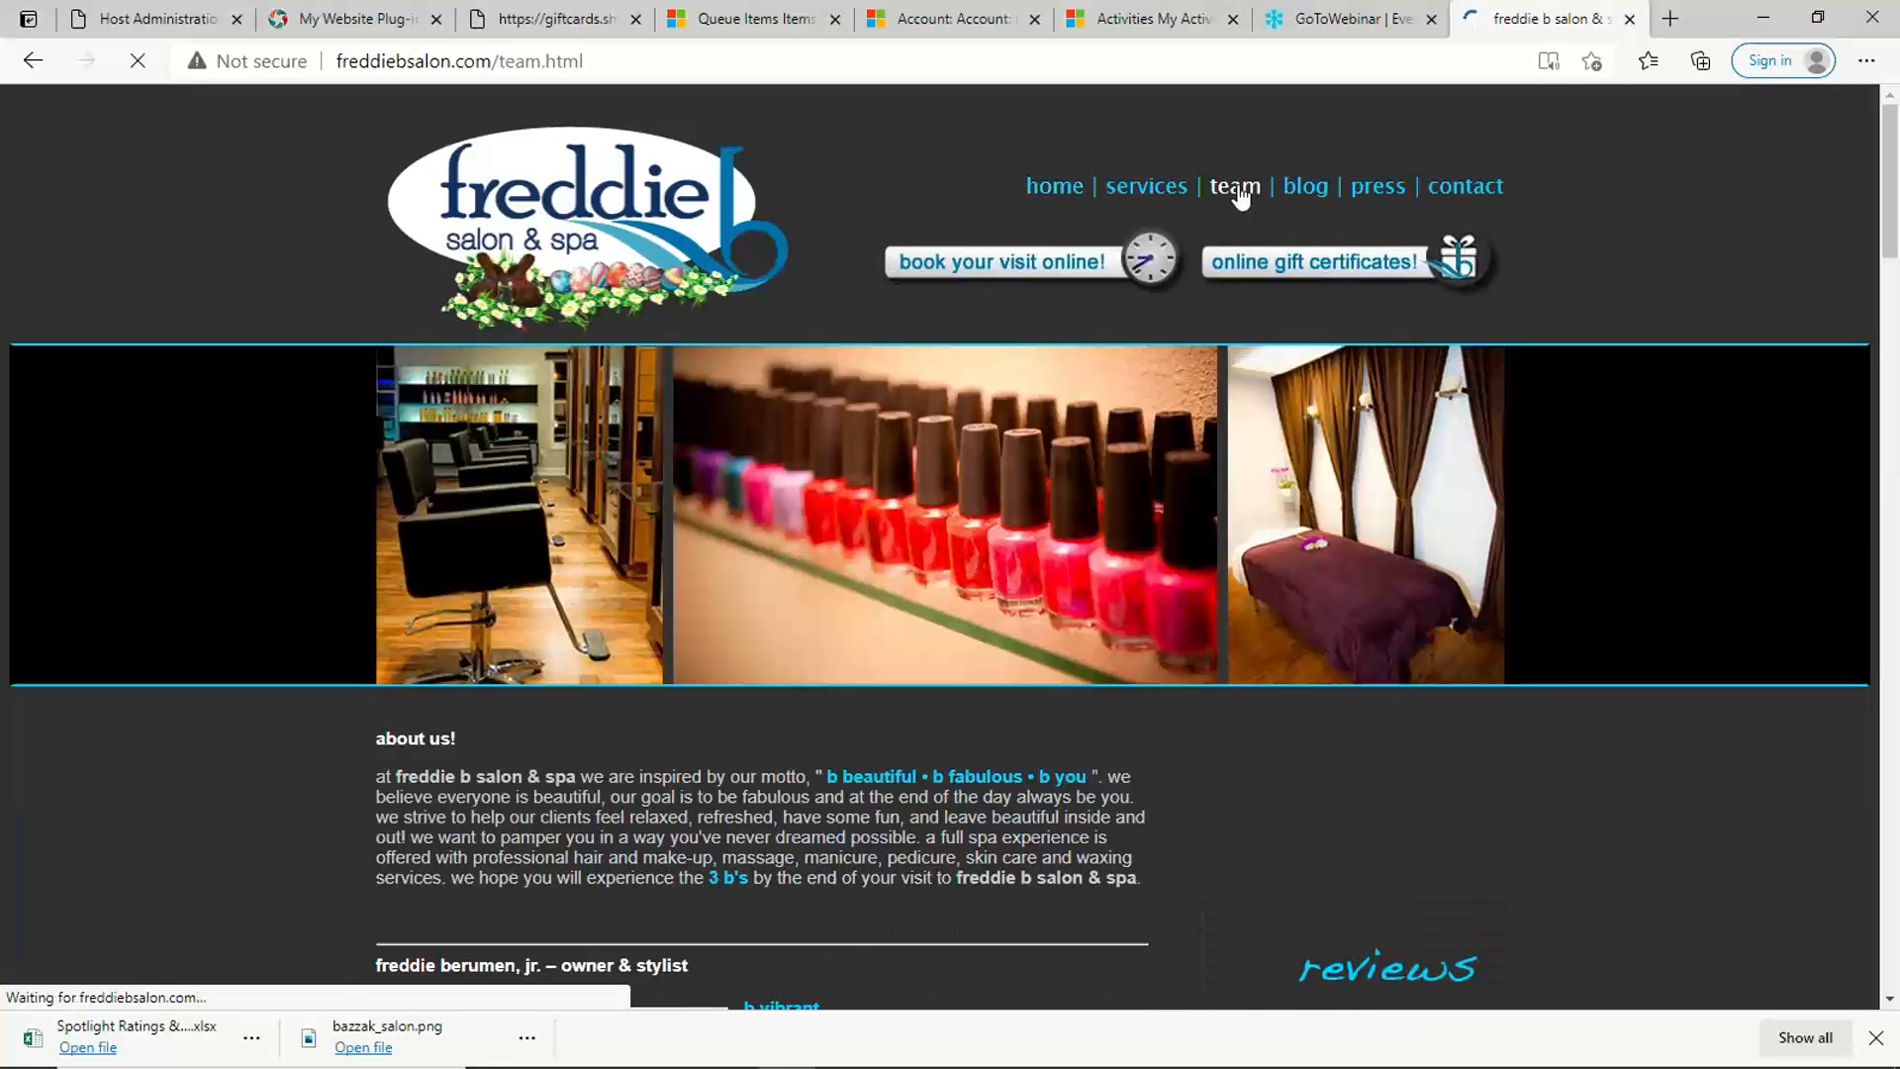
scroll(906, 465, "down", 7)
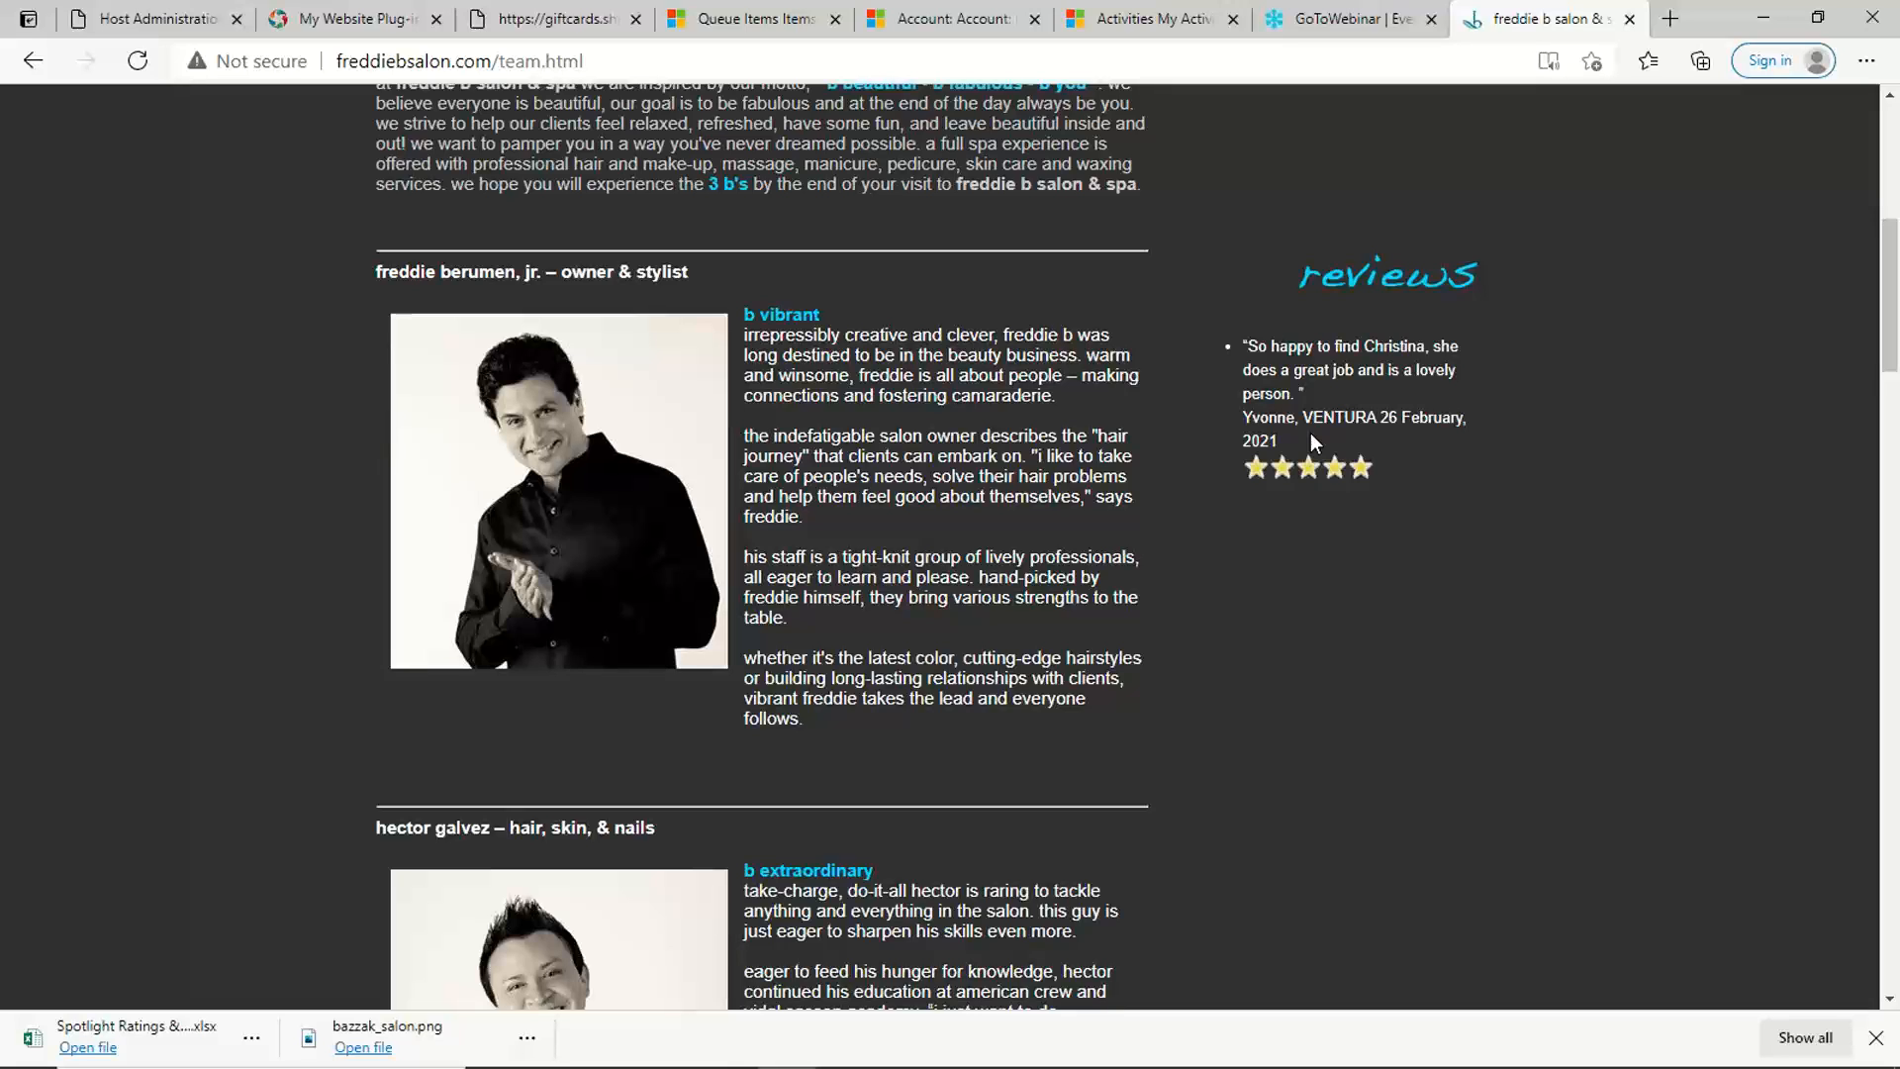
Step: Go back to the Shortcuts console's plug-in settings, return to the Spotlight overview and look through its rating trend charts
left_click(362, 20)
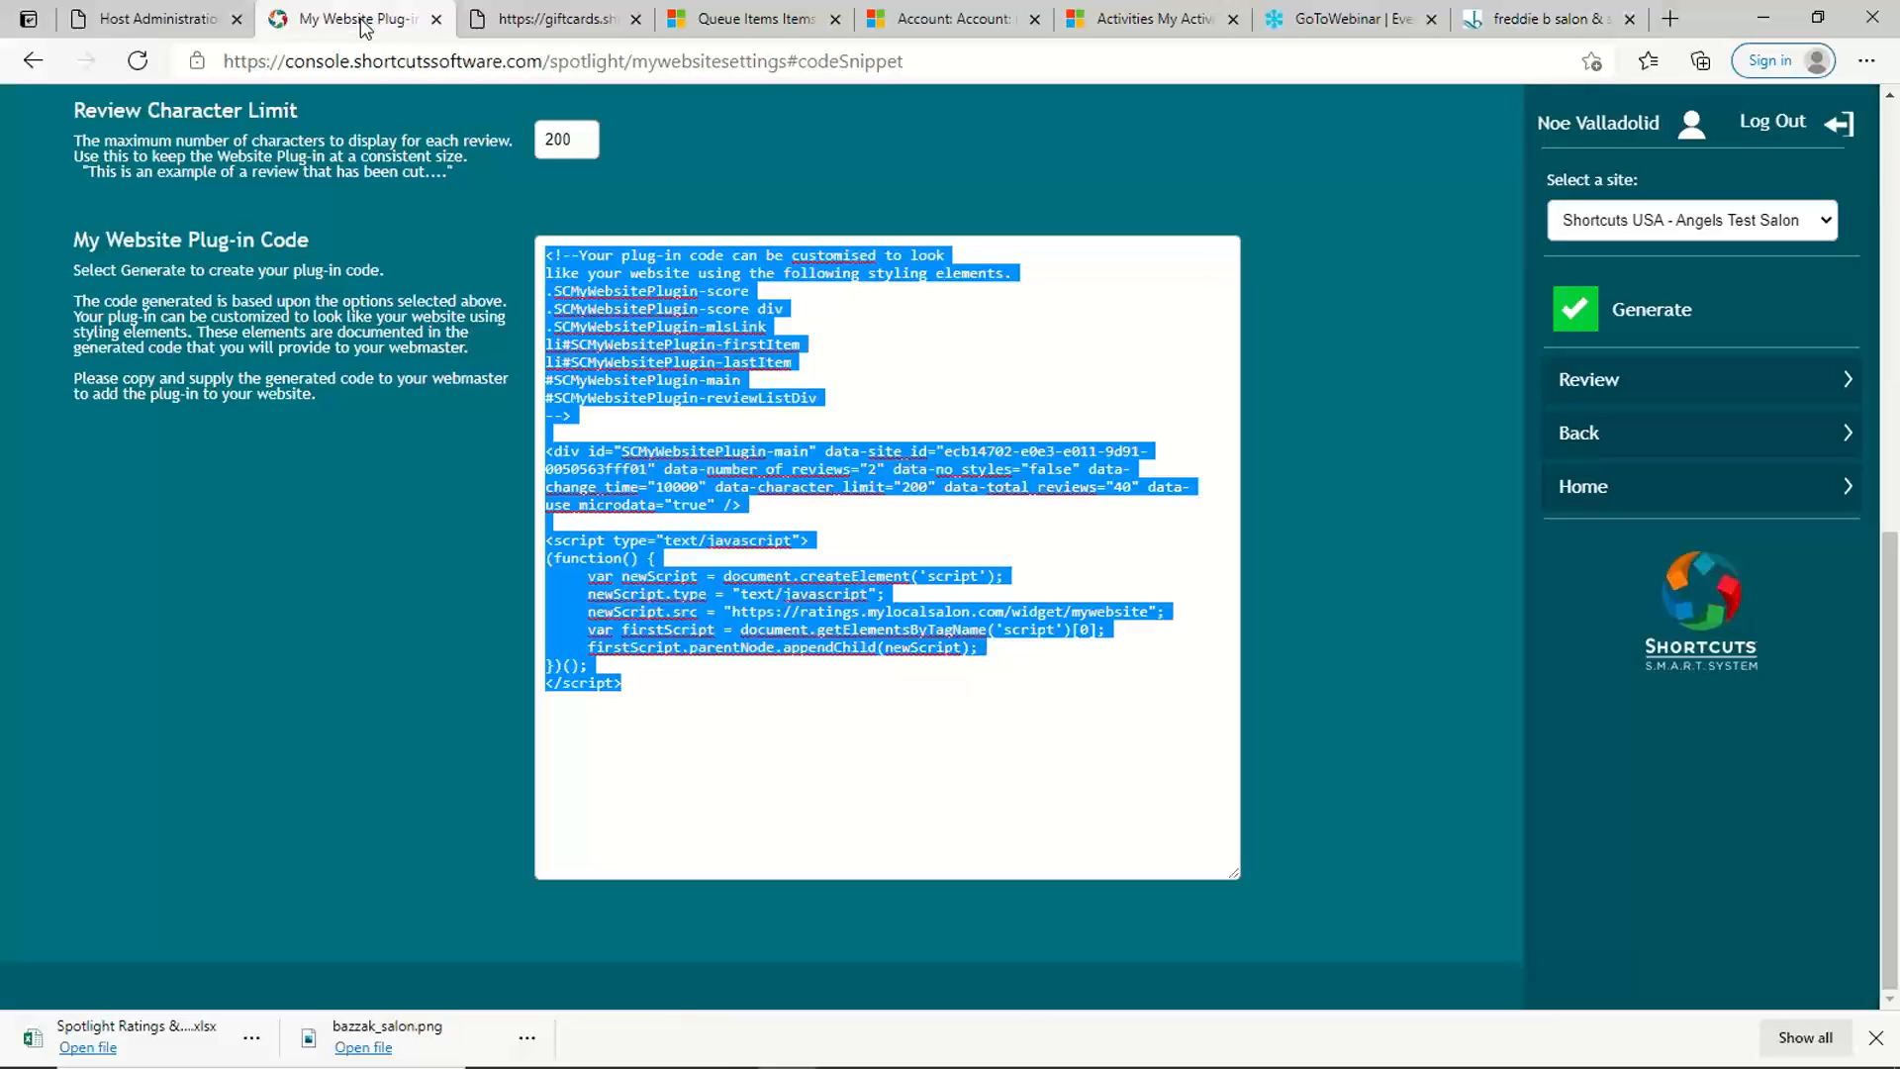
scroll(645, 462, "up", 9)
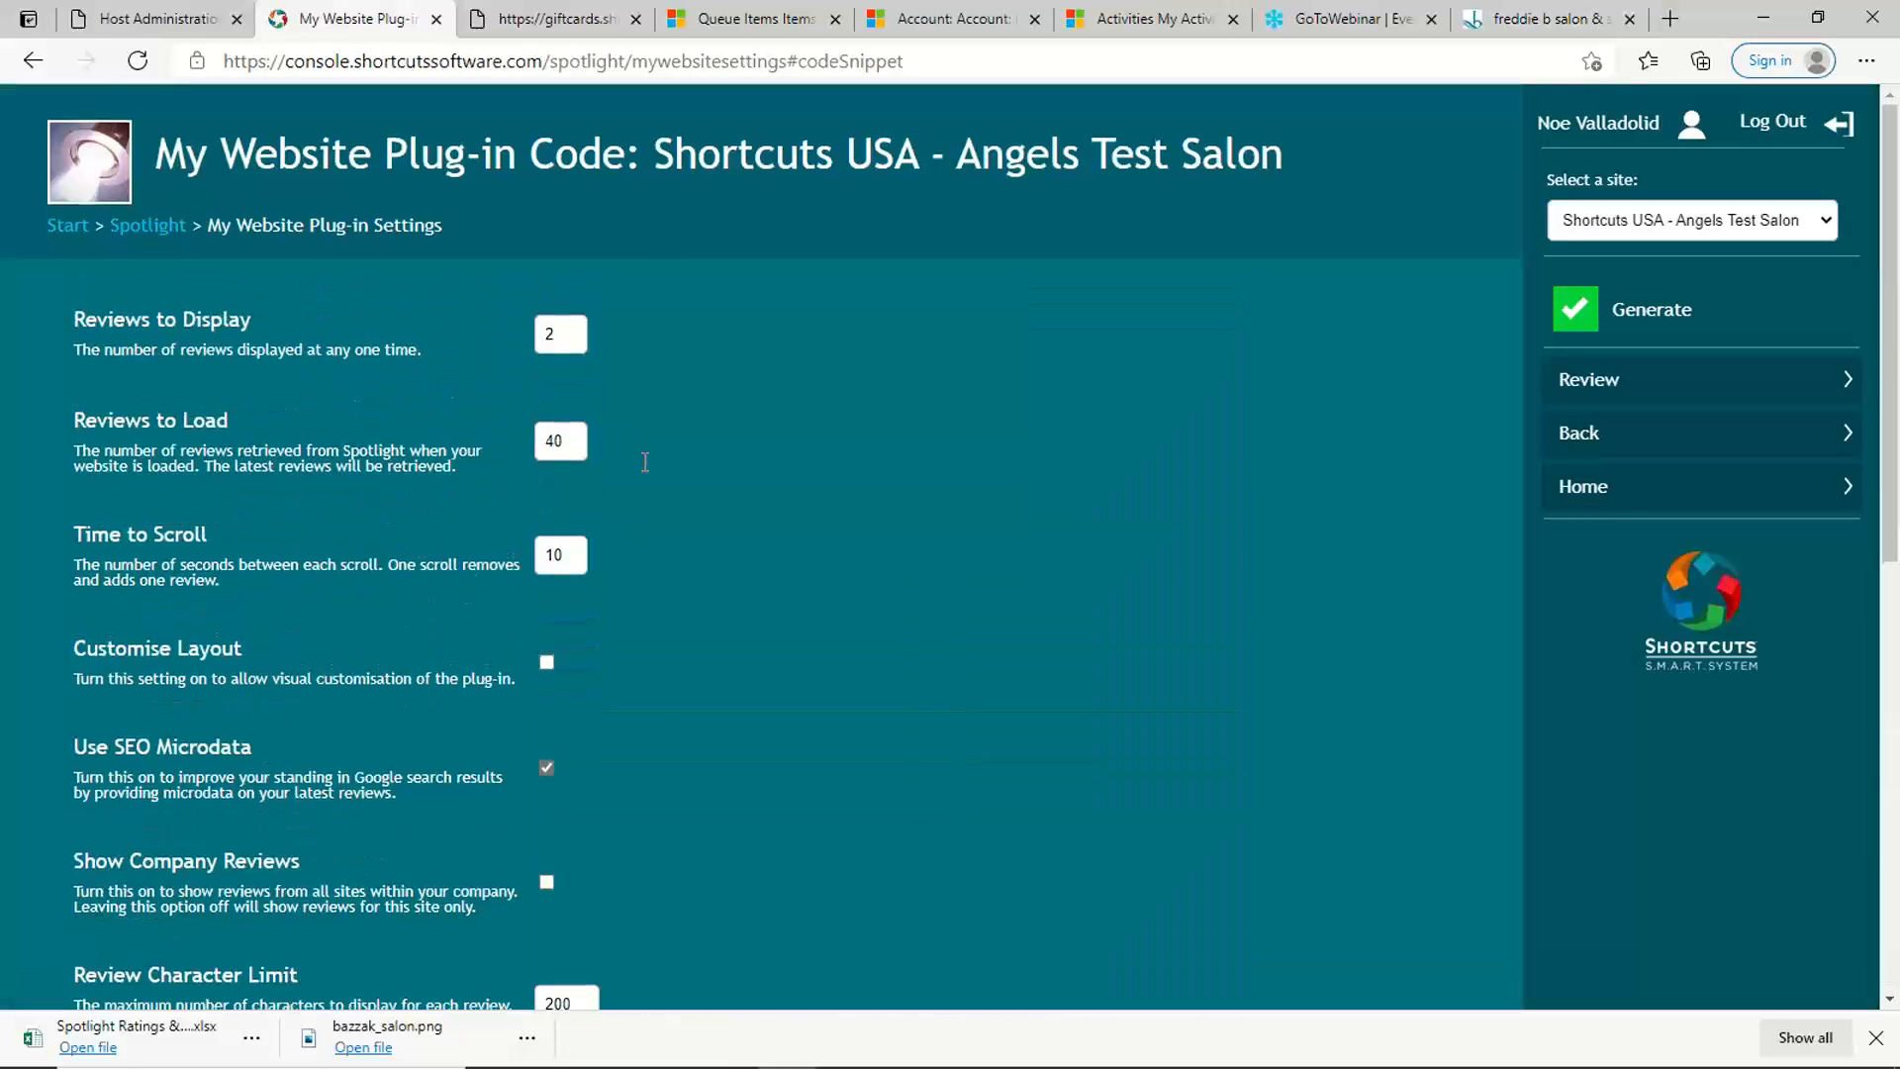
left_click(125, 228)
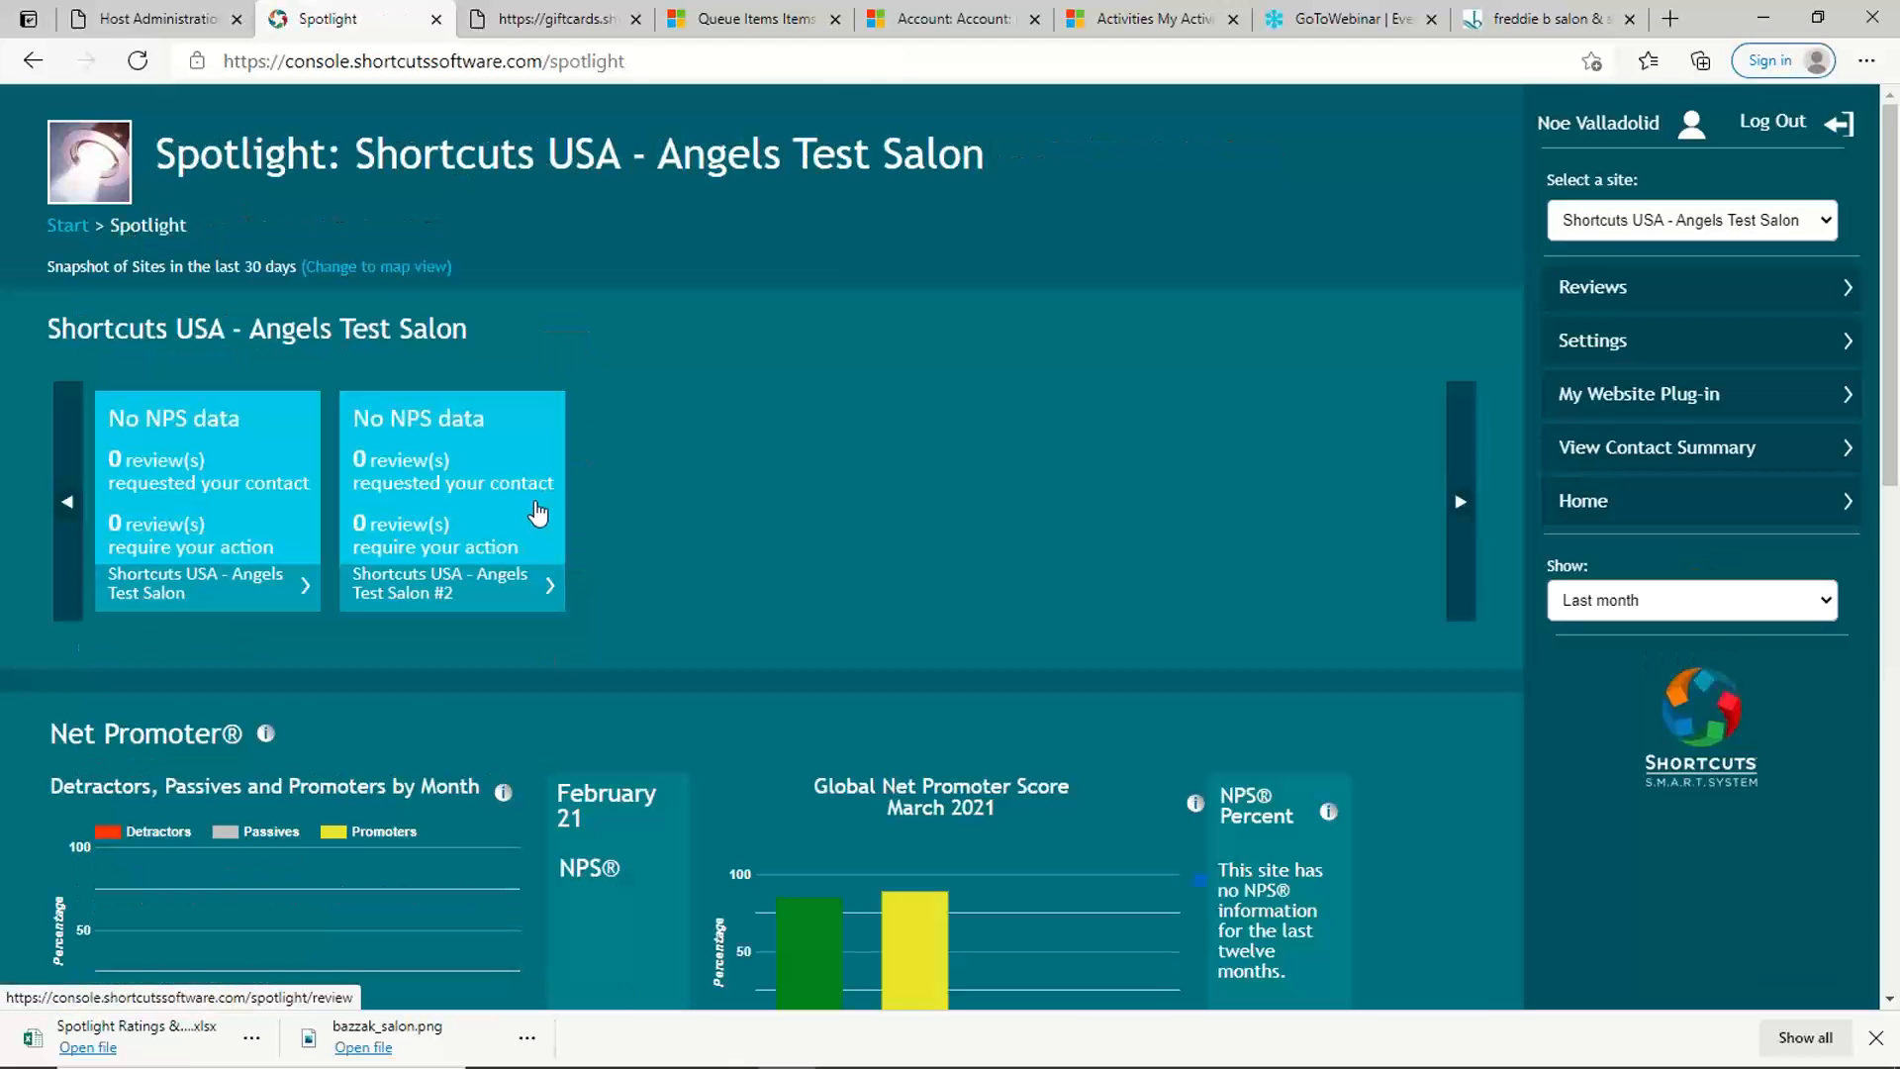
scroll(538, 506, "down", 3)
scroll(542, 508, "down", 10)
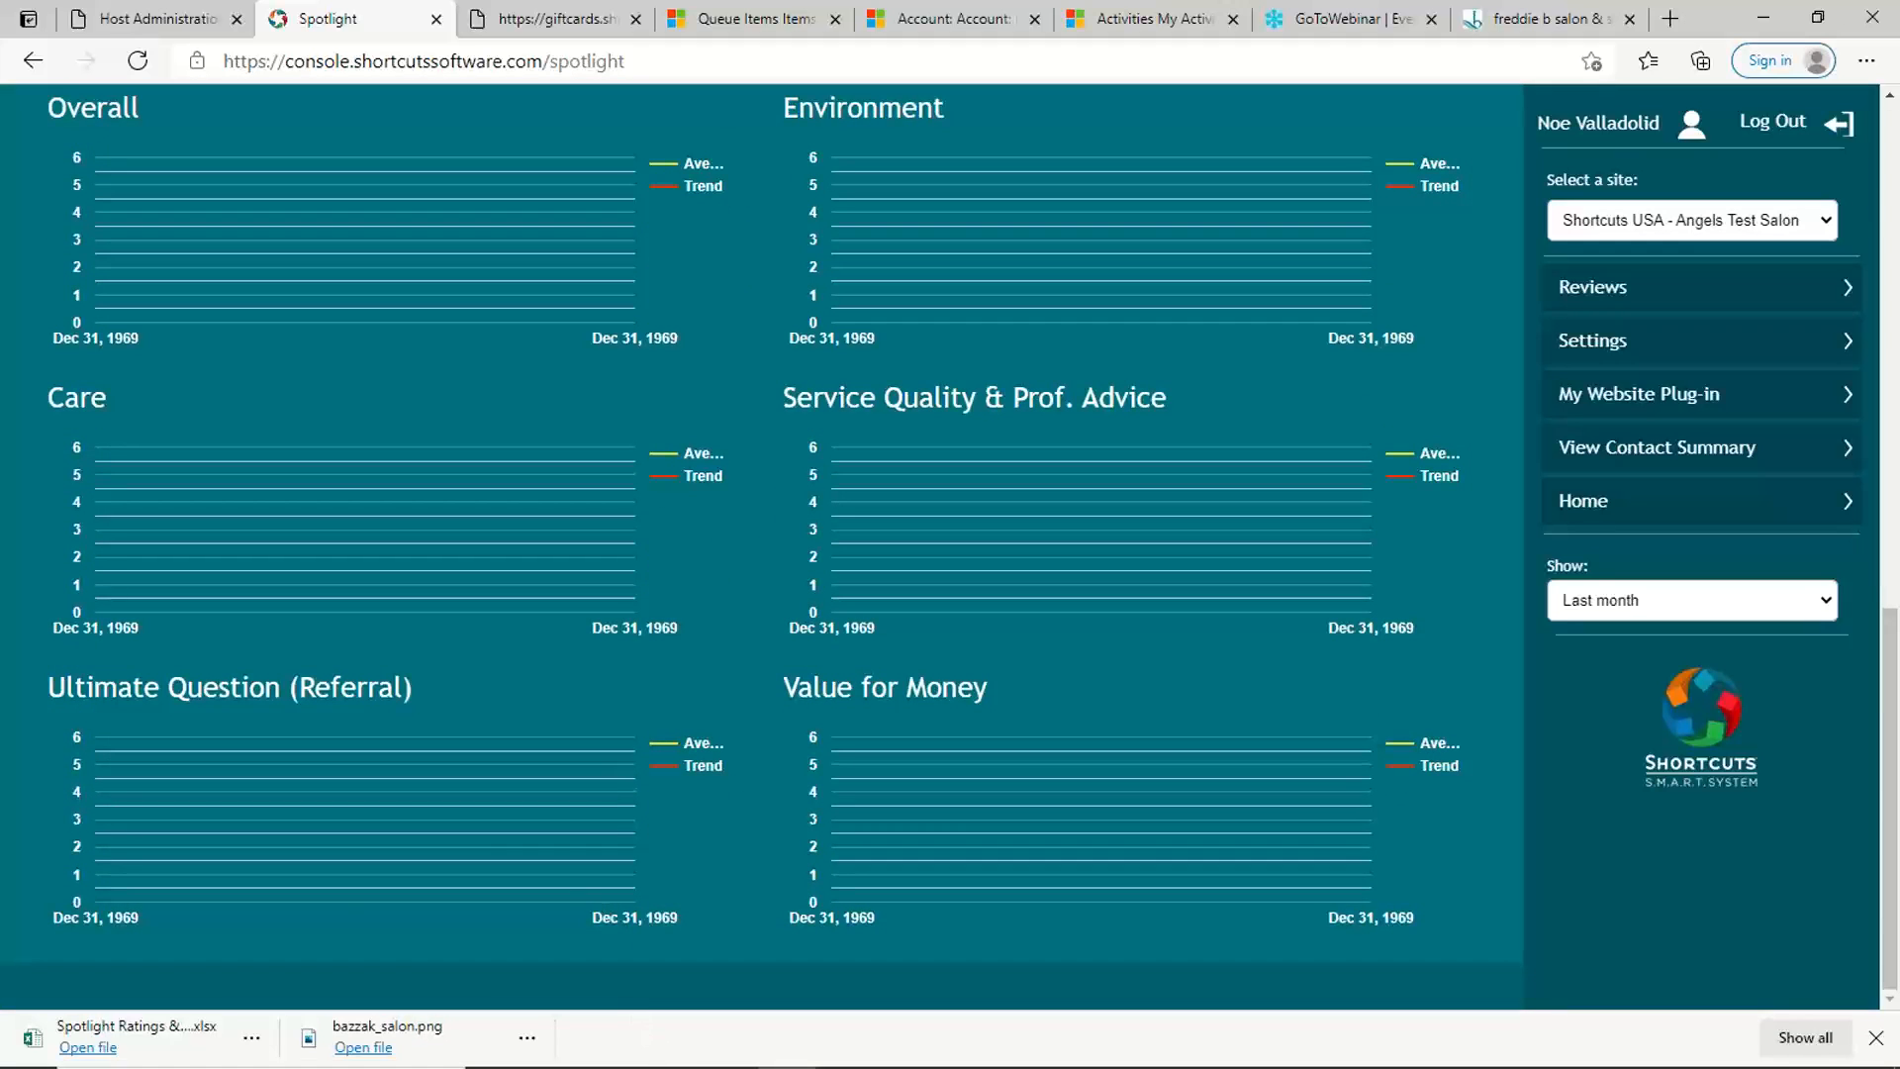
Step: Switch to the Spotlight-Basics.pptx presentation in PowerPoint and start the slide show from the Live Demo slide
mouse_move(787, 1066)
left_click(904, 1055)
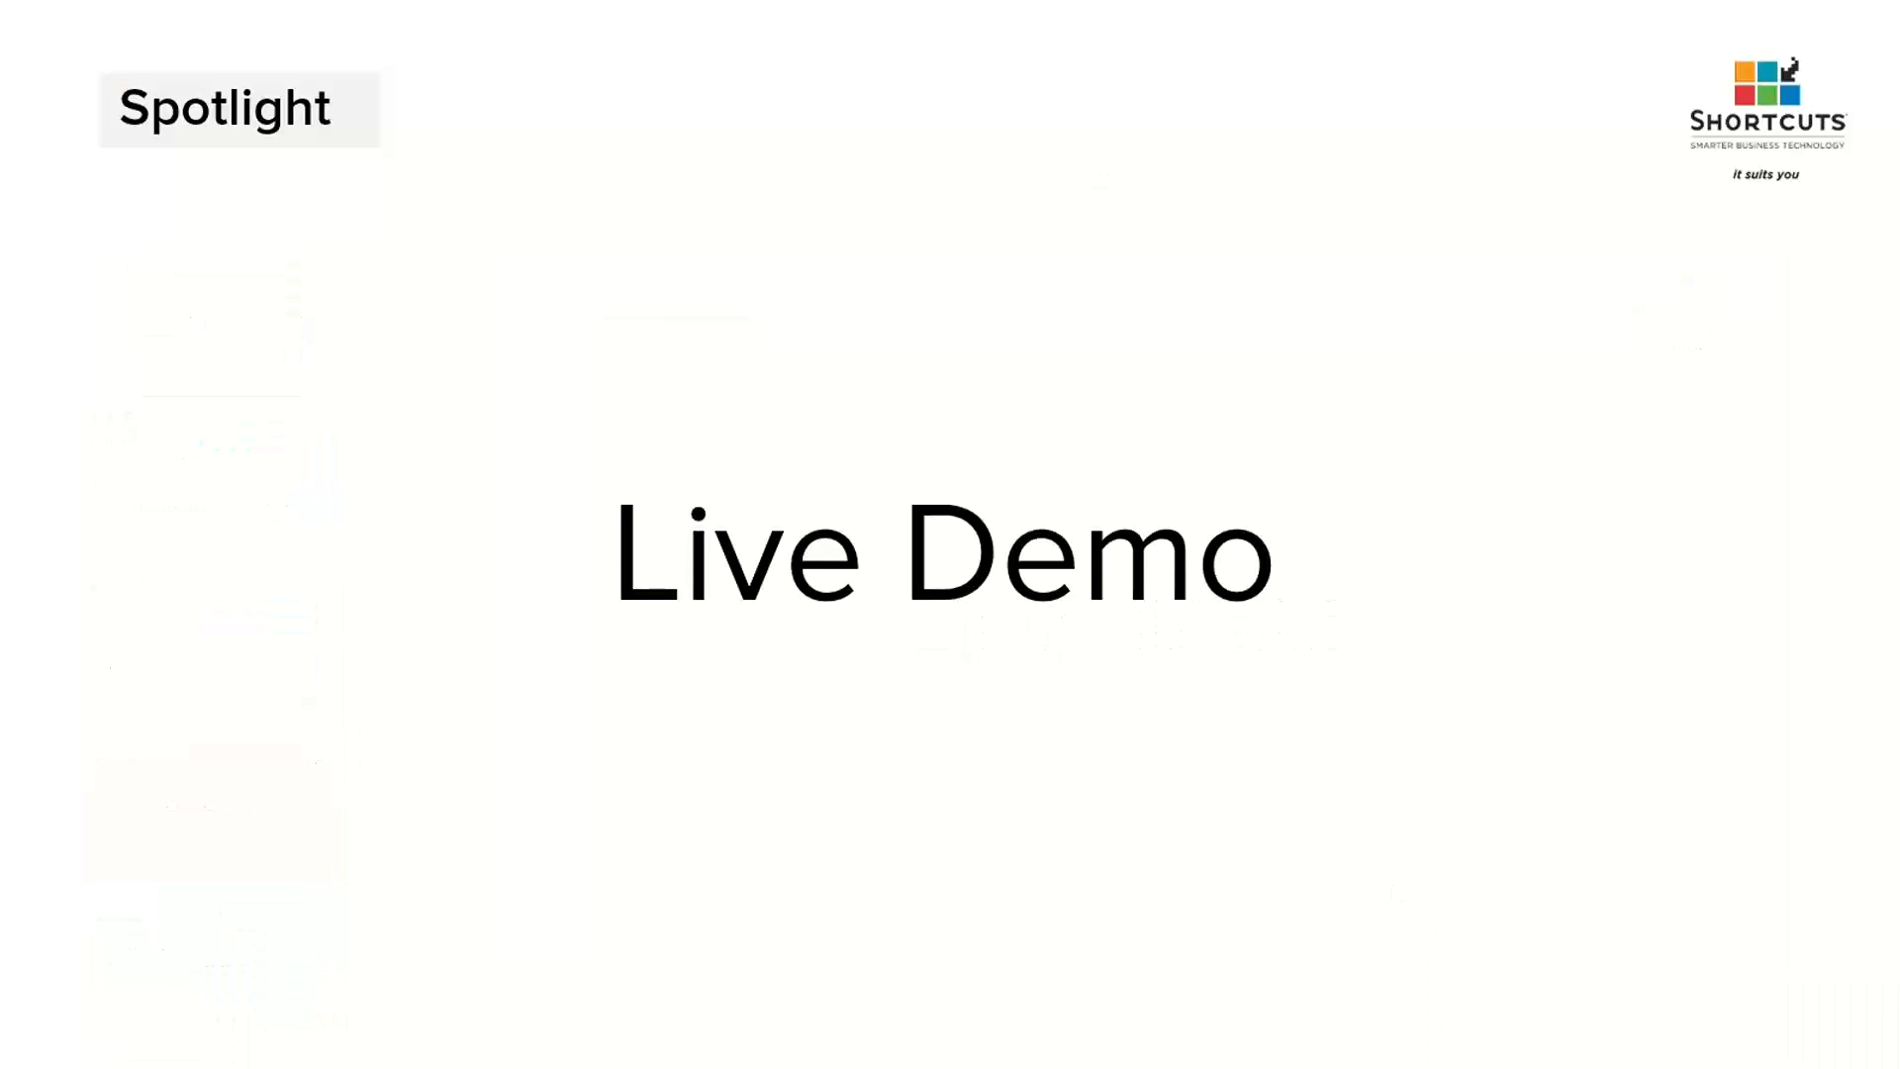
left_click(1573, 1052)
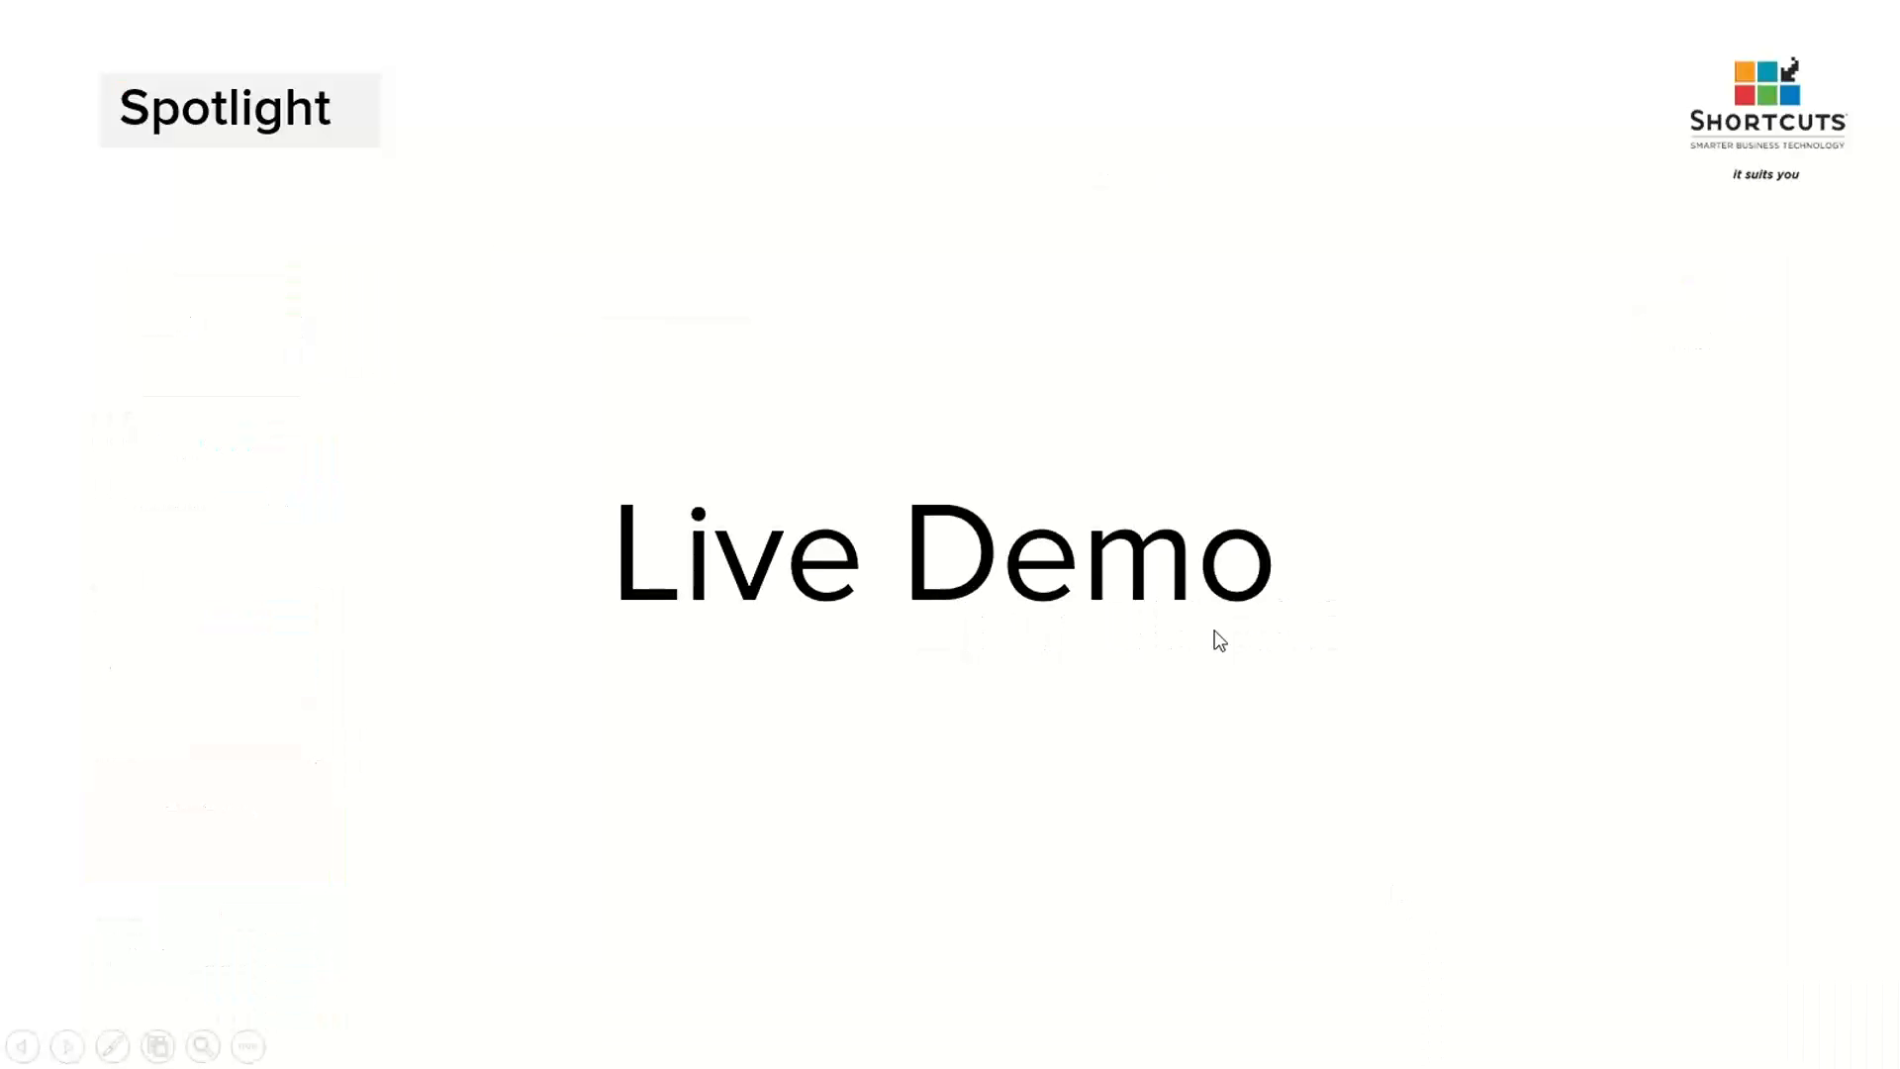